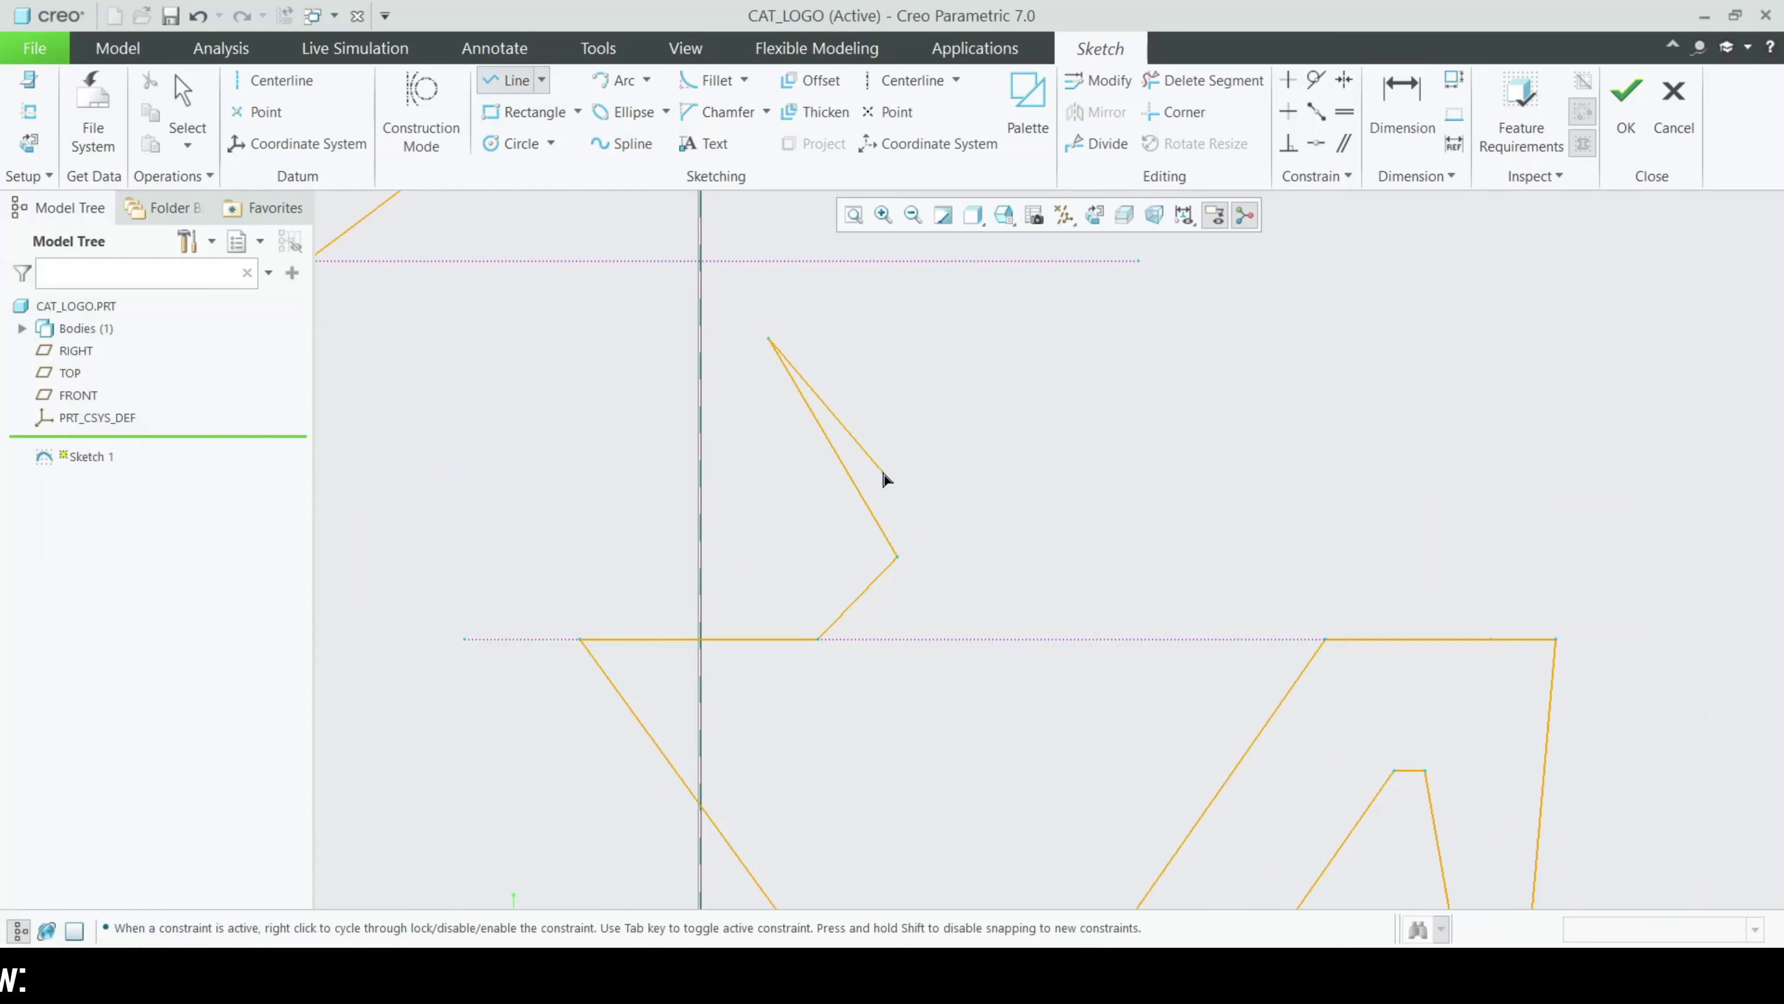
Step: Finish the line chain and dimension the angle between the slanted face line and the short chin line as 105°
middle_click(878, 481)
key(alt+Tab)
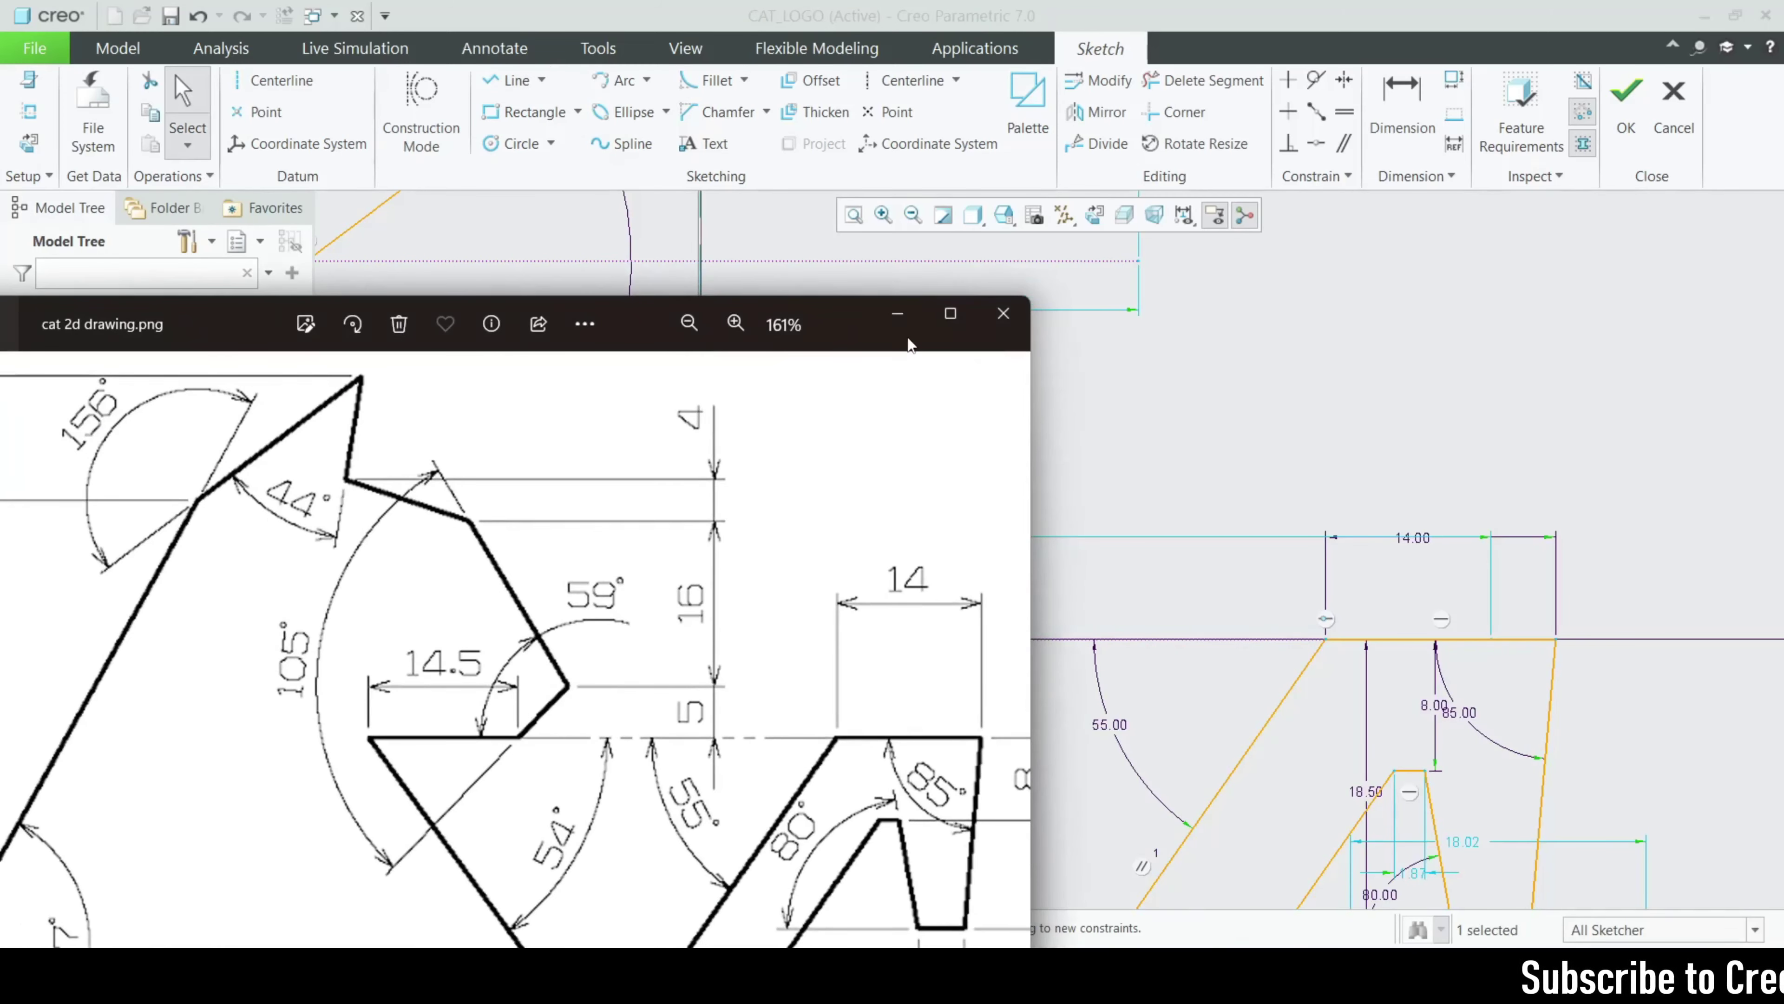
click(906, 320)
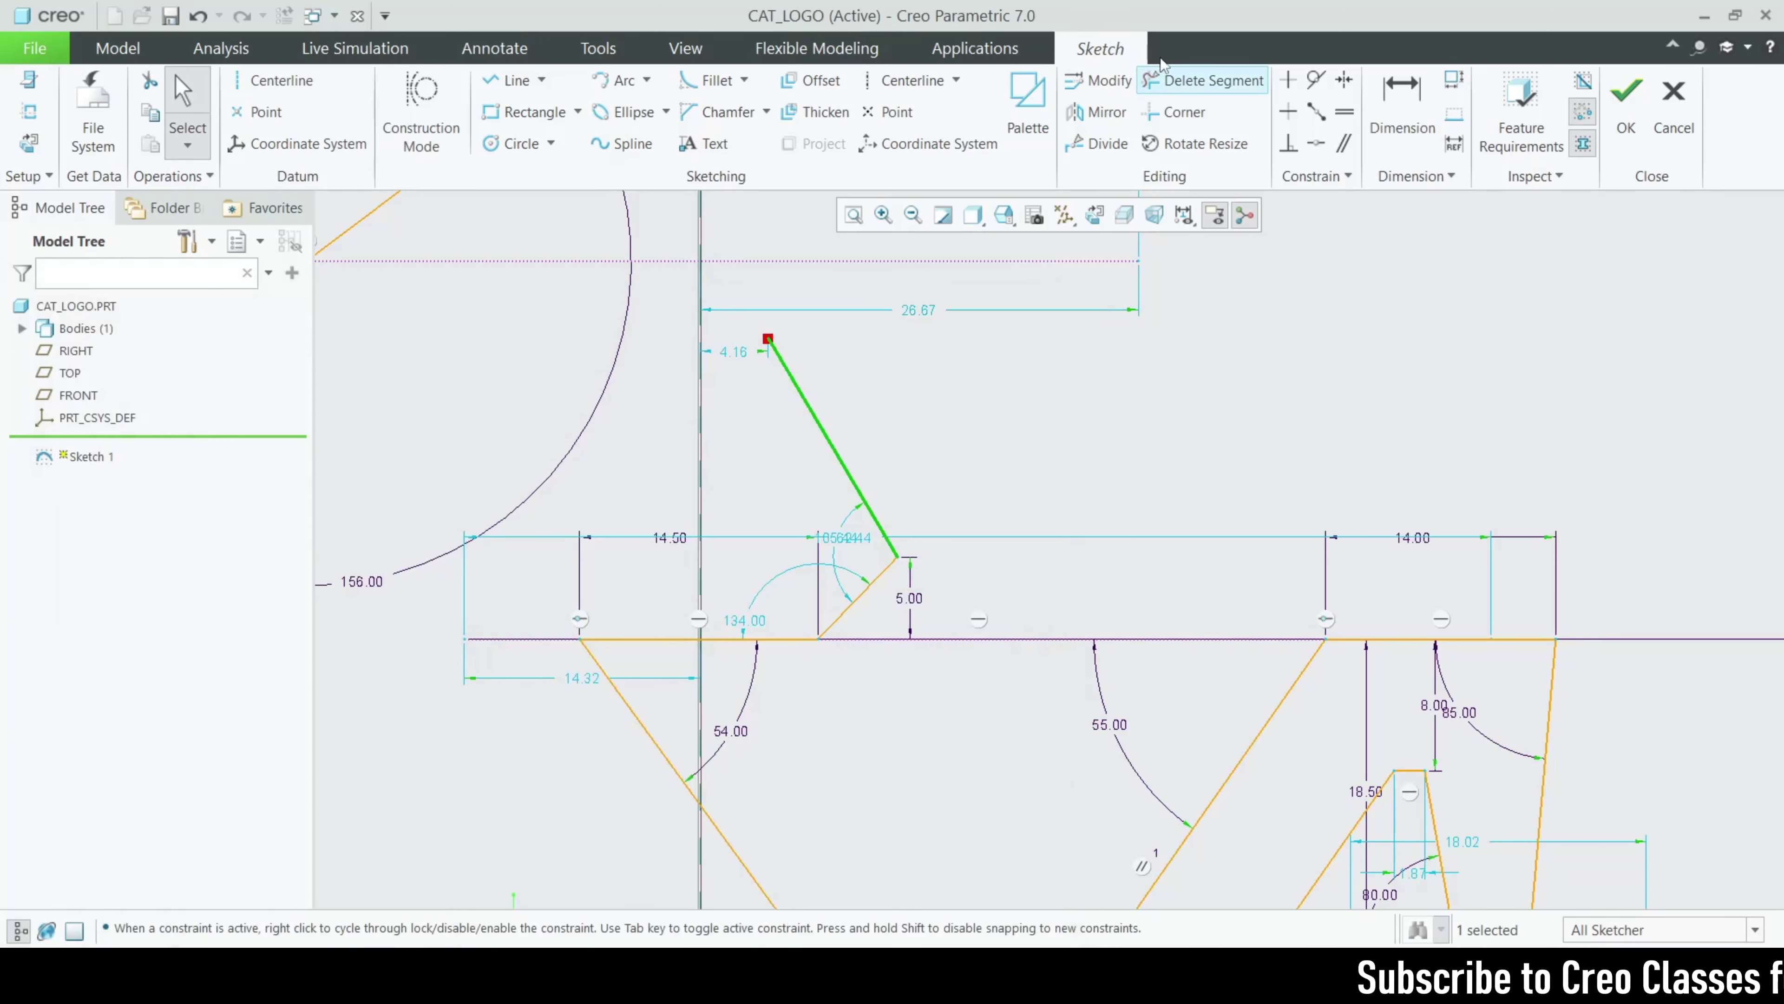
click(1401, 105)
click(839, 465)
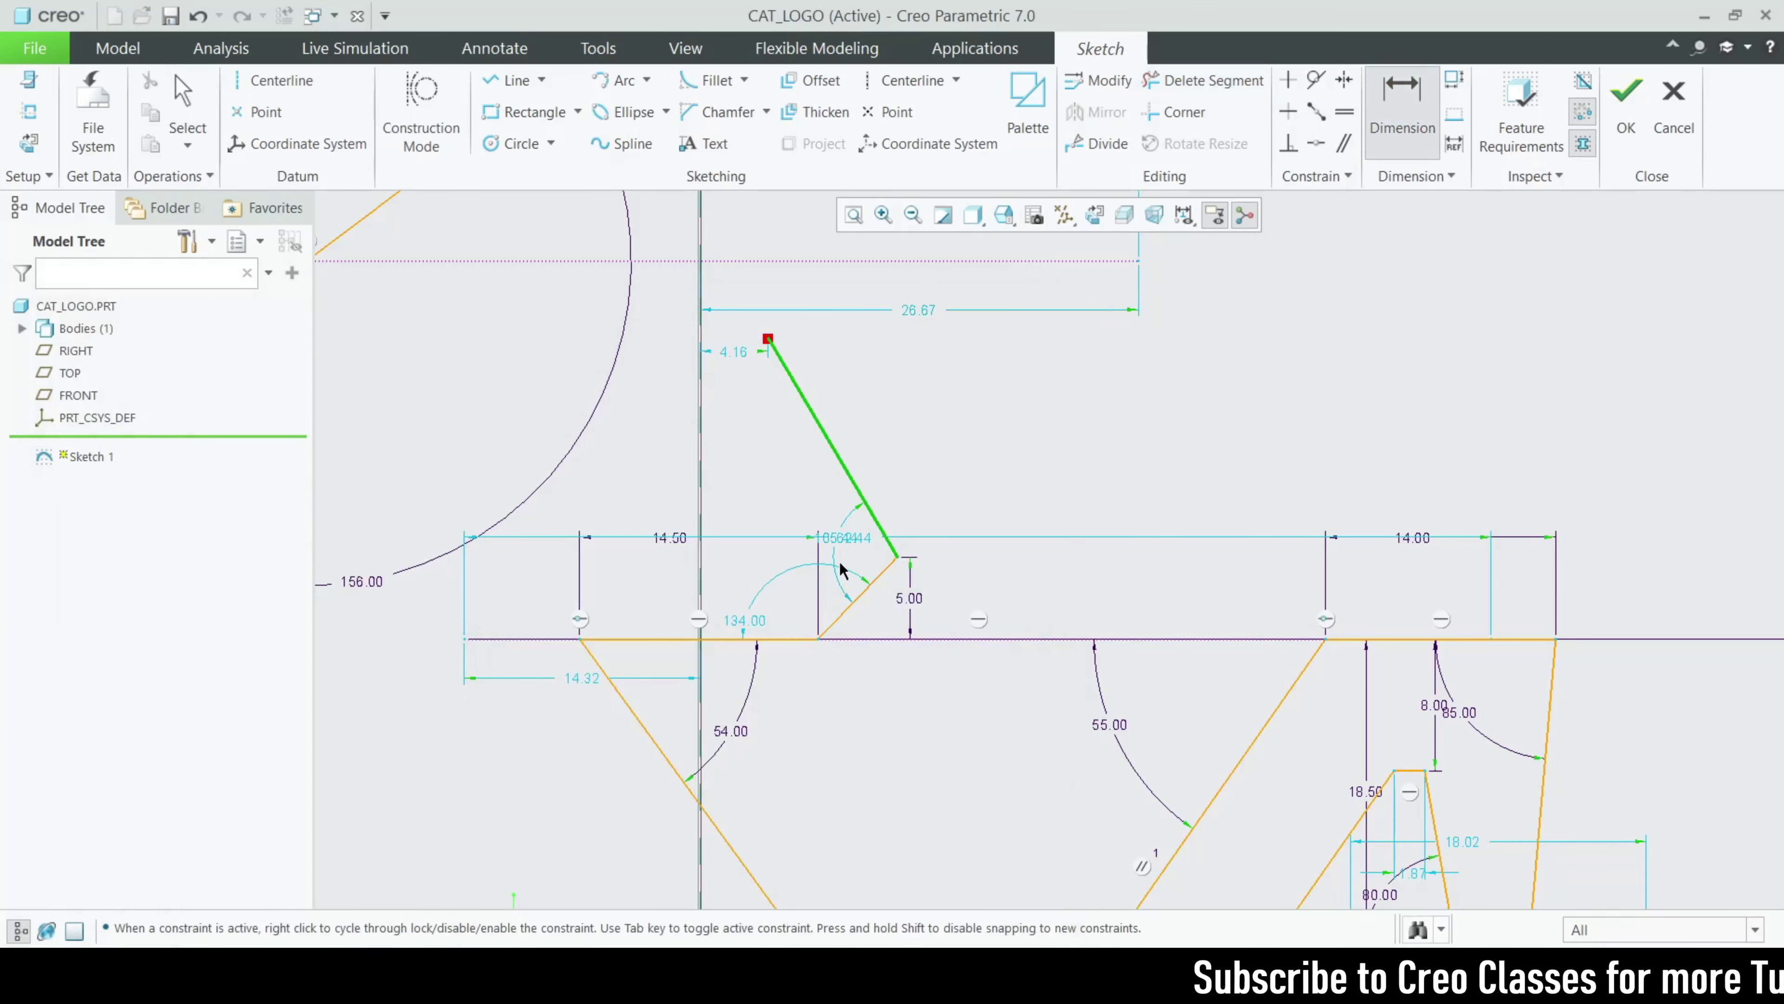
click(848, 606)
middle_click(731, 481)
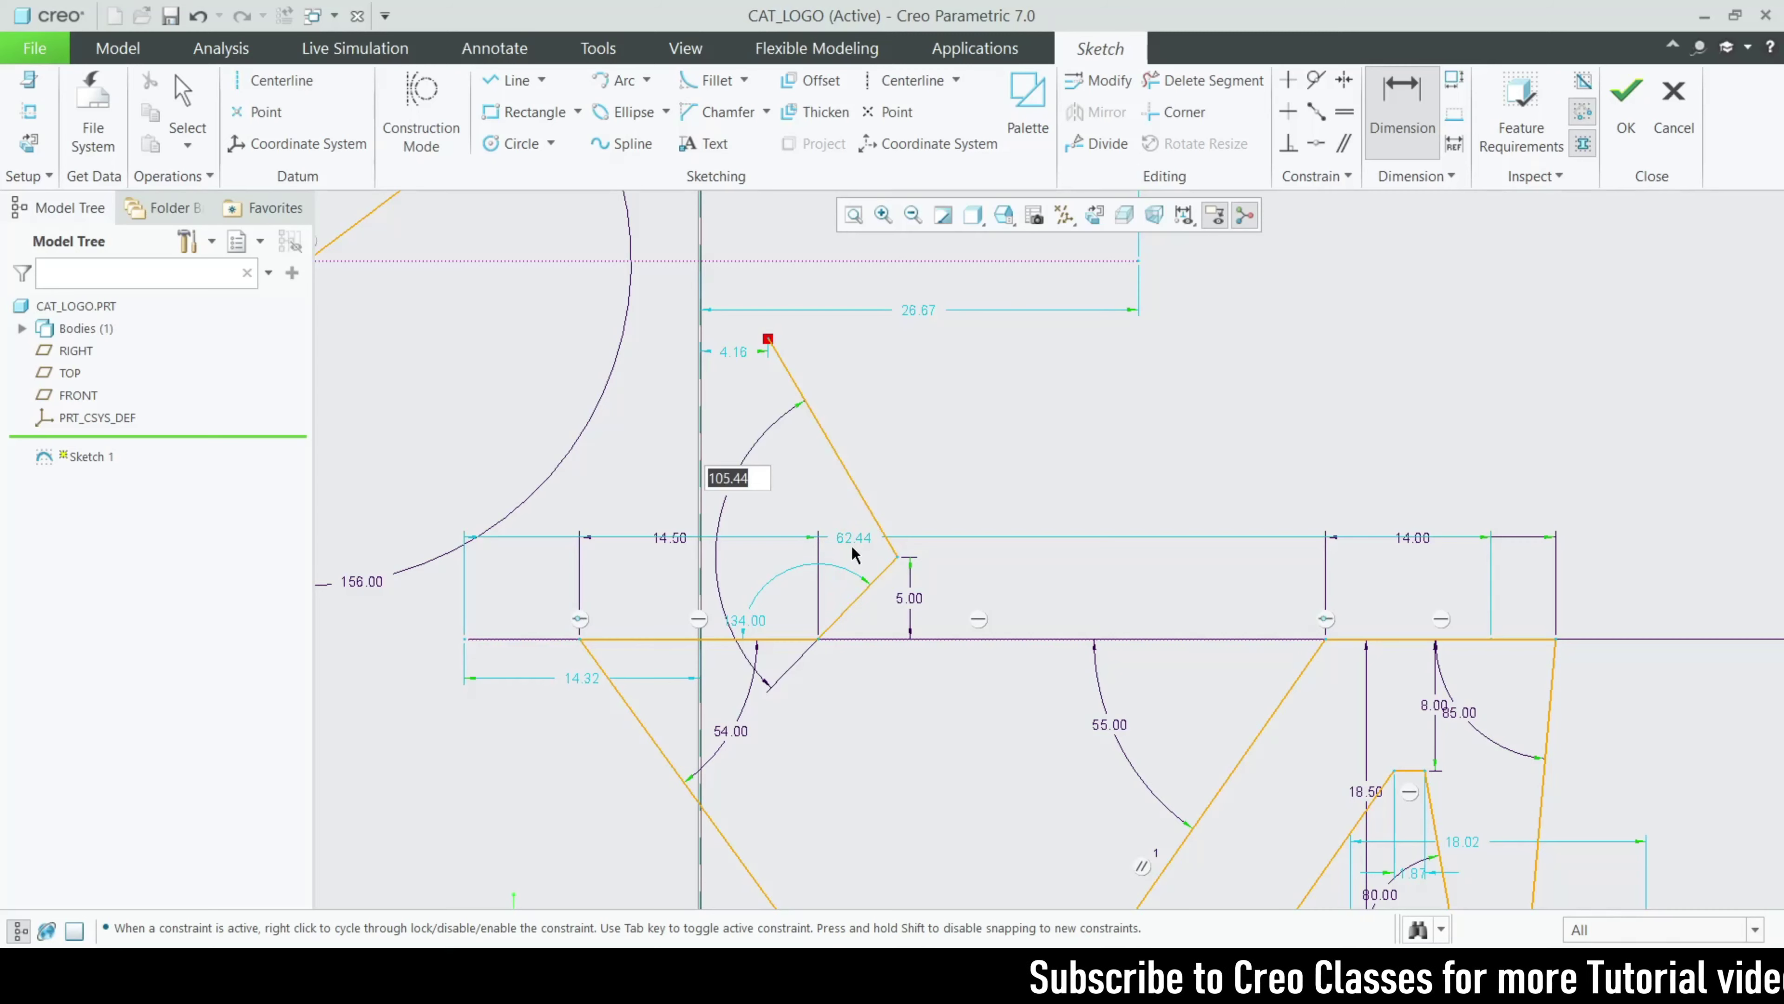
text(105)
key(Return)
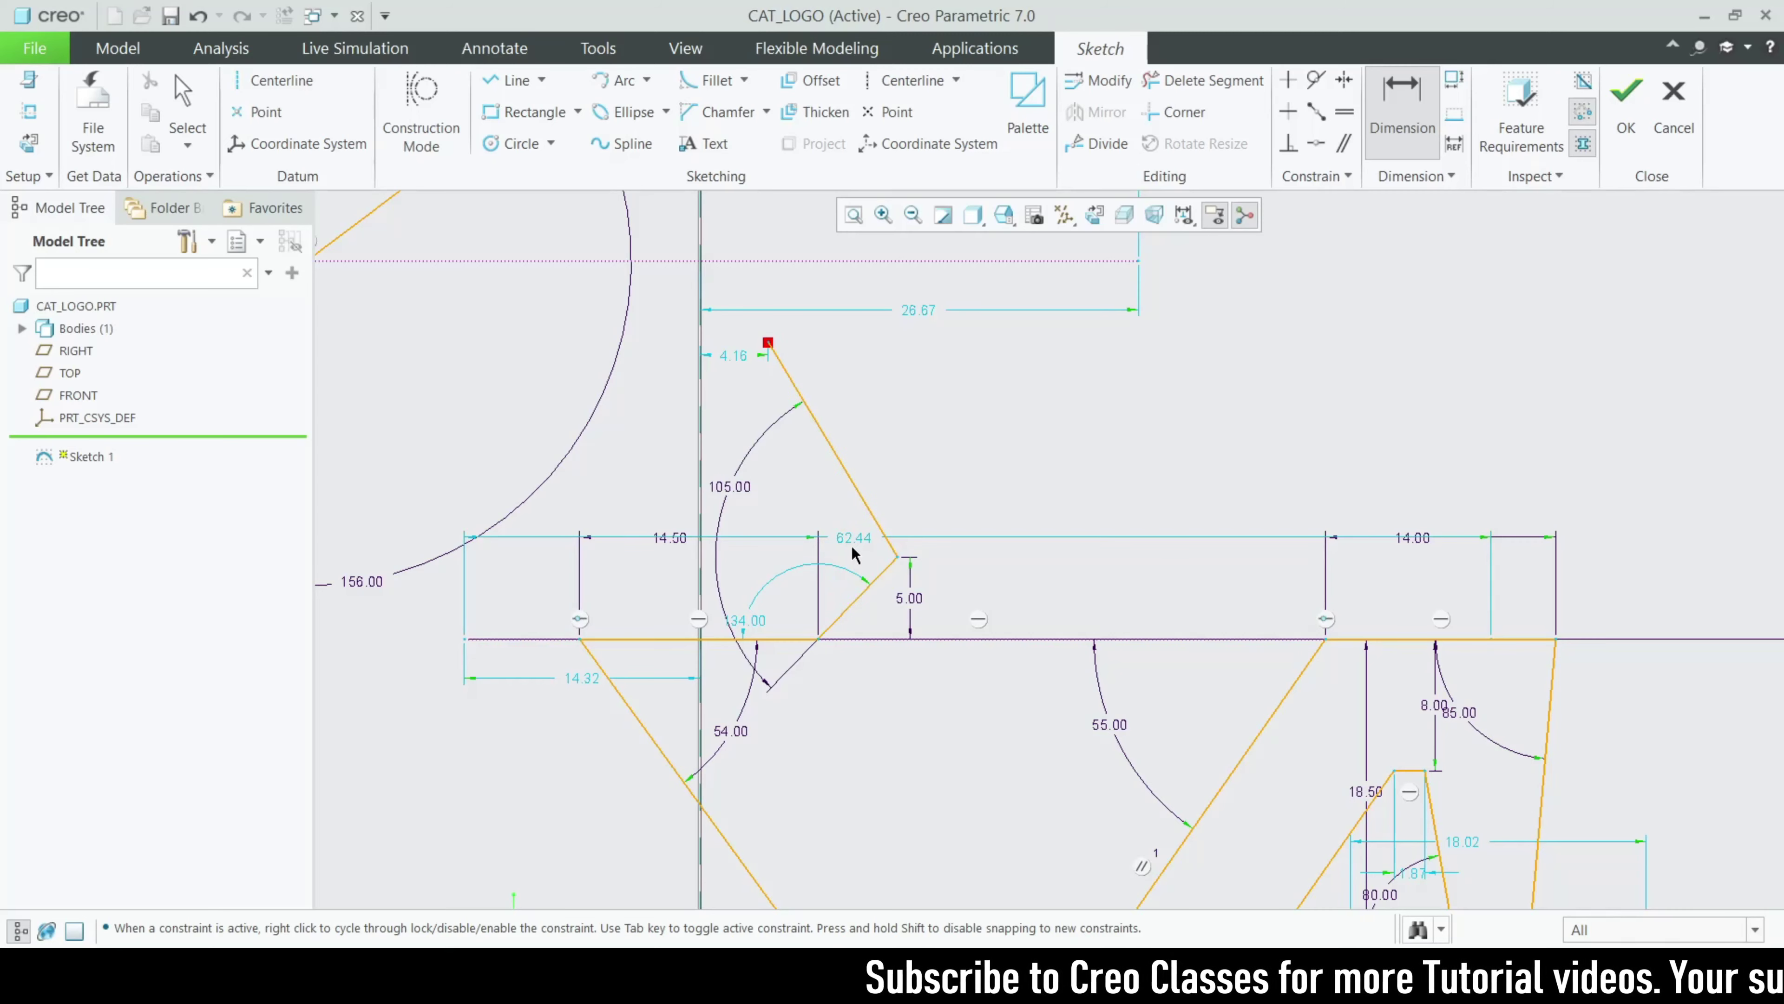
Step: Check the reference drawing and dimension the slanted face line's vertical height as 16
click(977, 979)
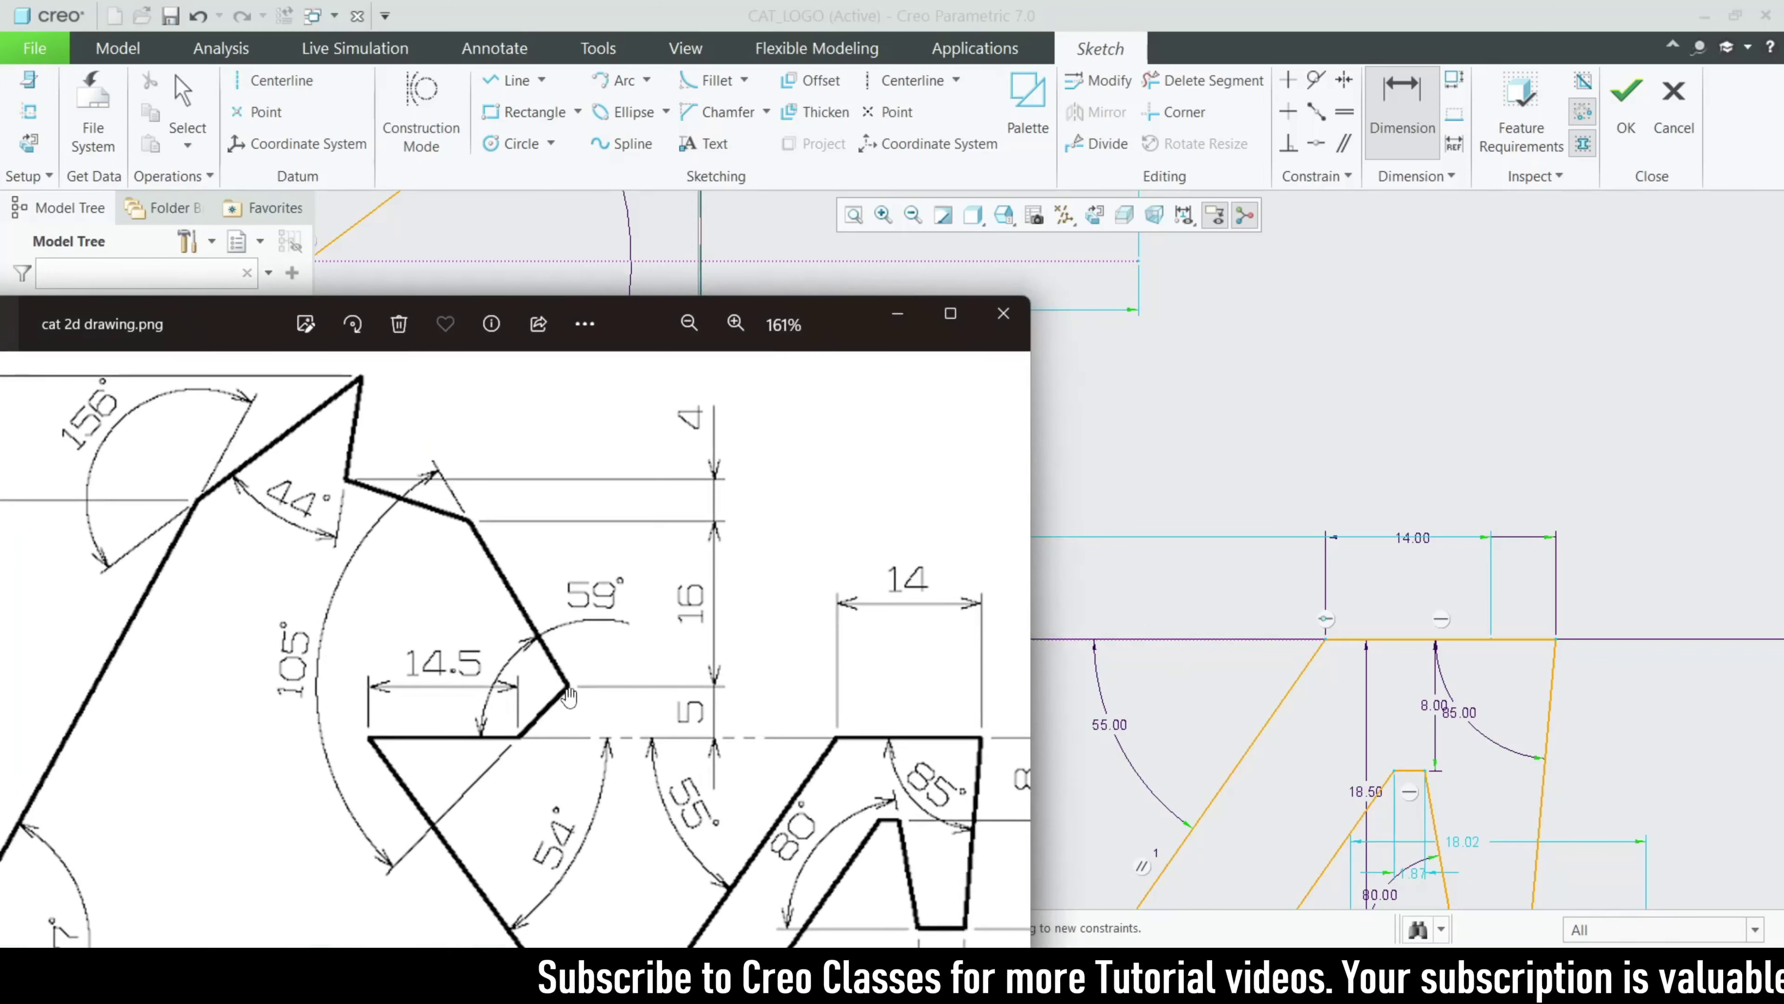
click(897, 314)
click(901, 561)
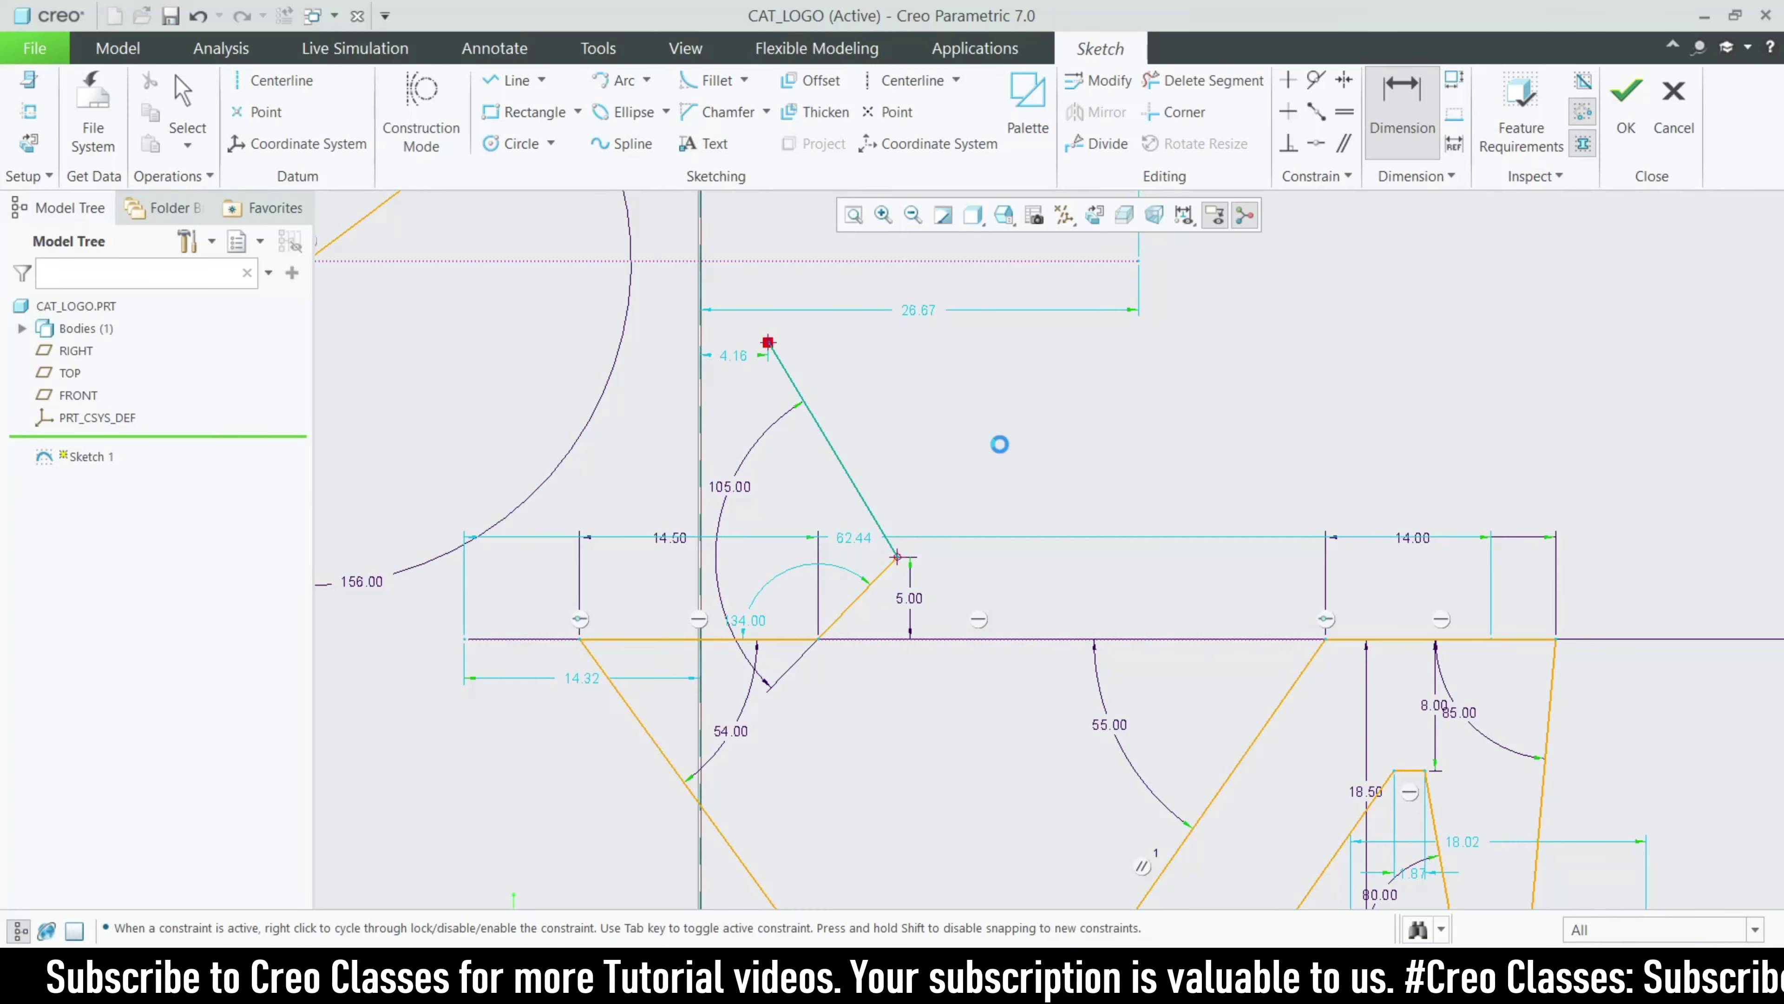
middle_click(1000, 445)
text(16)
key(Return)
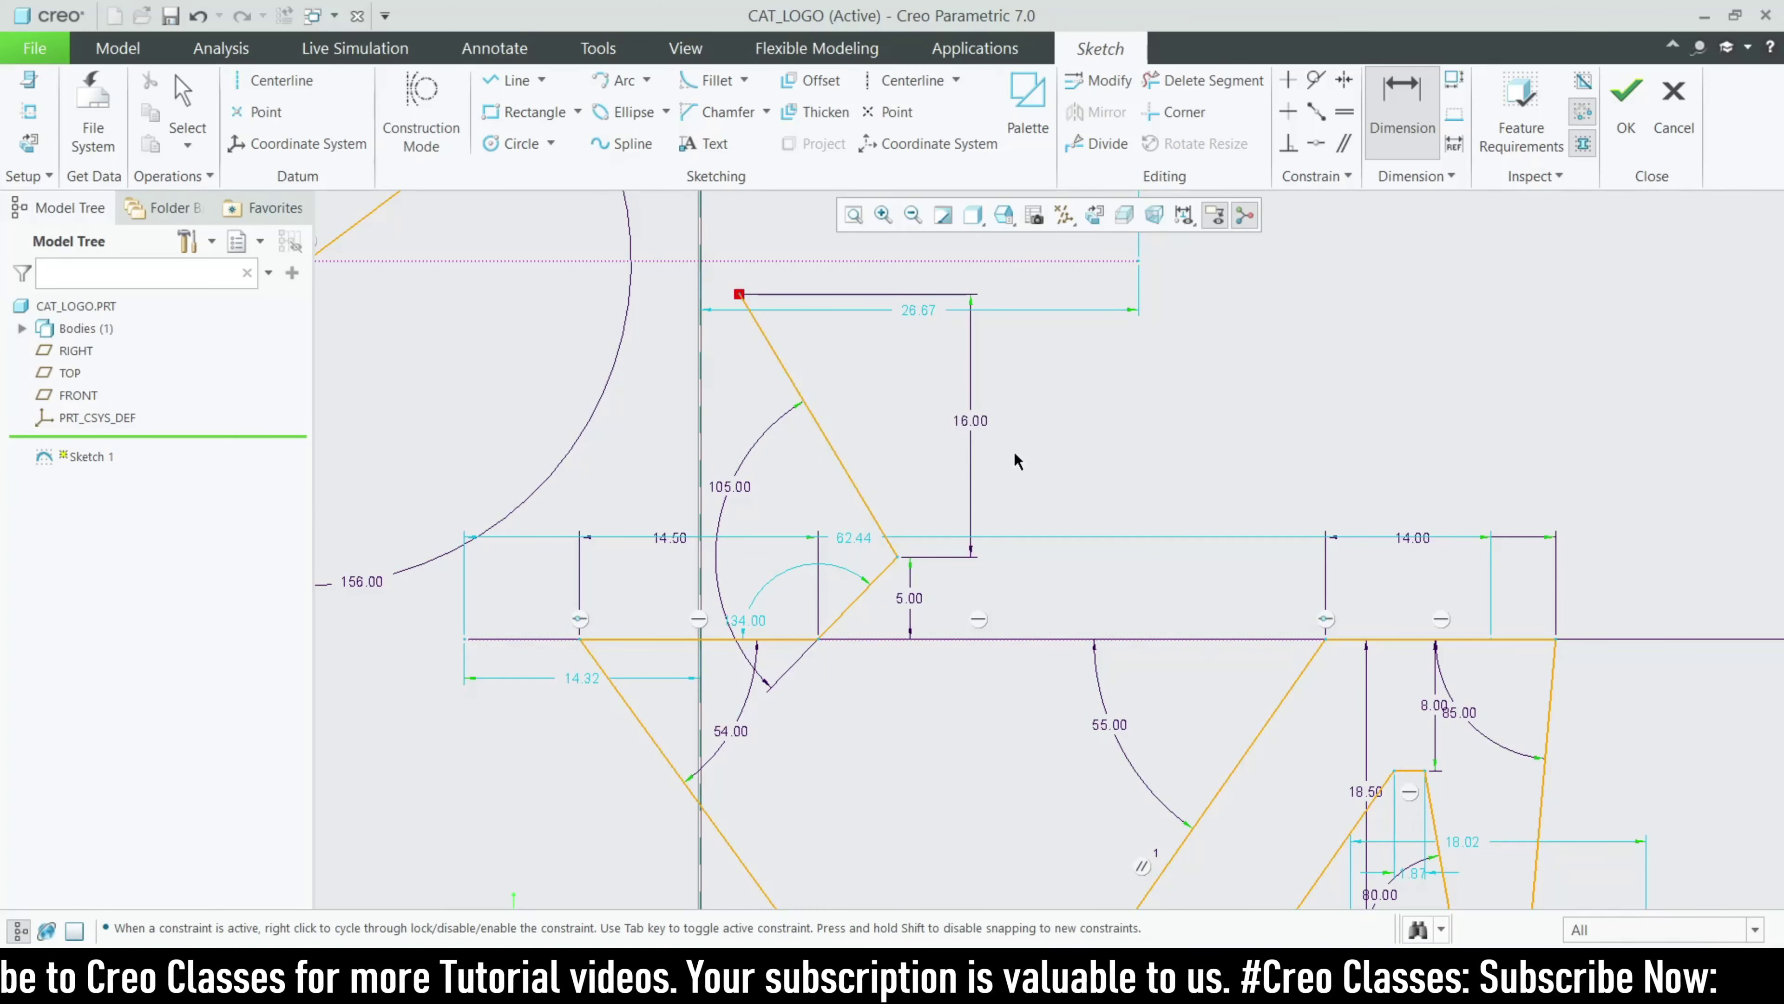
Step: Draw a horizontal construction line about 24.5 long across the vertical axis, just above the face line's upper end
scroll(871, 535, up, 3)
scroll(869, 527, up, 2)
scroll(884, 515, down, 2)
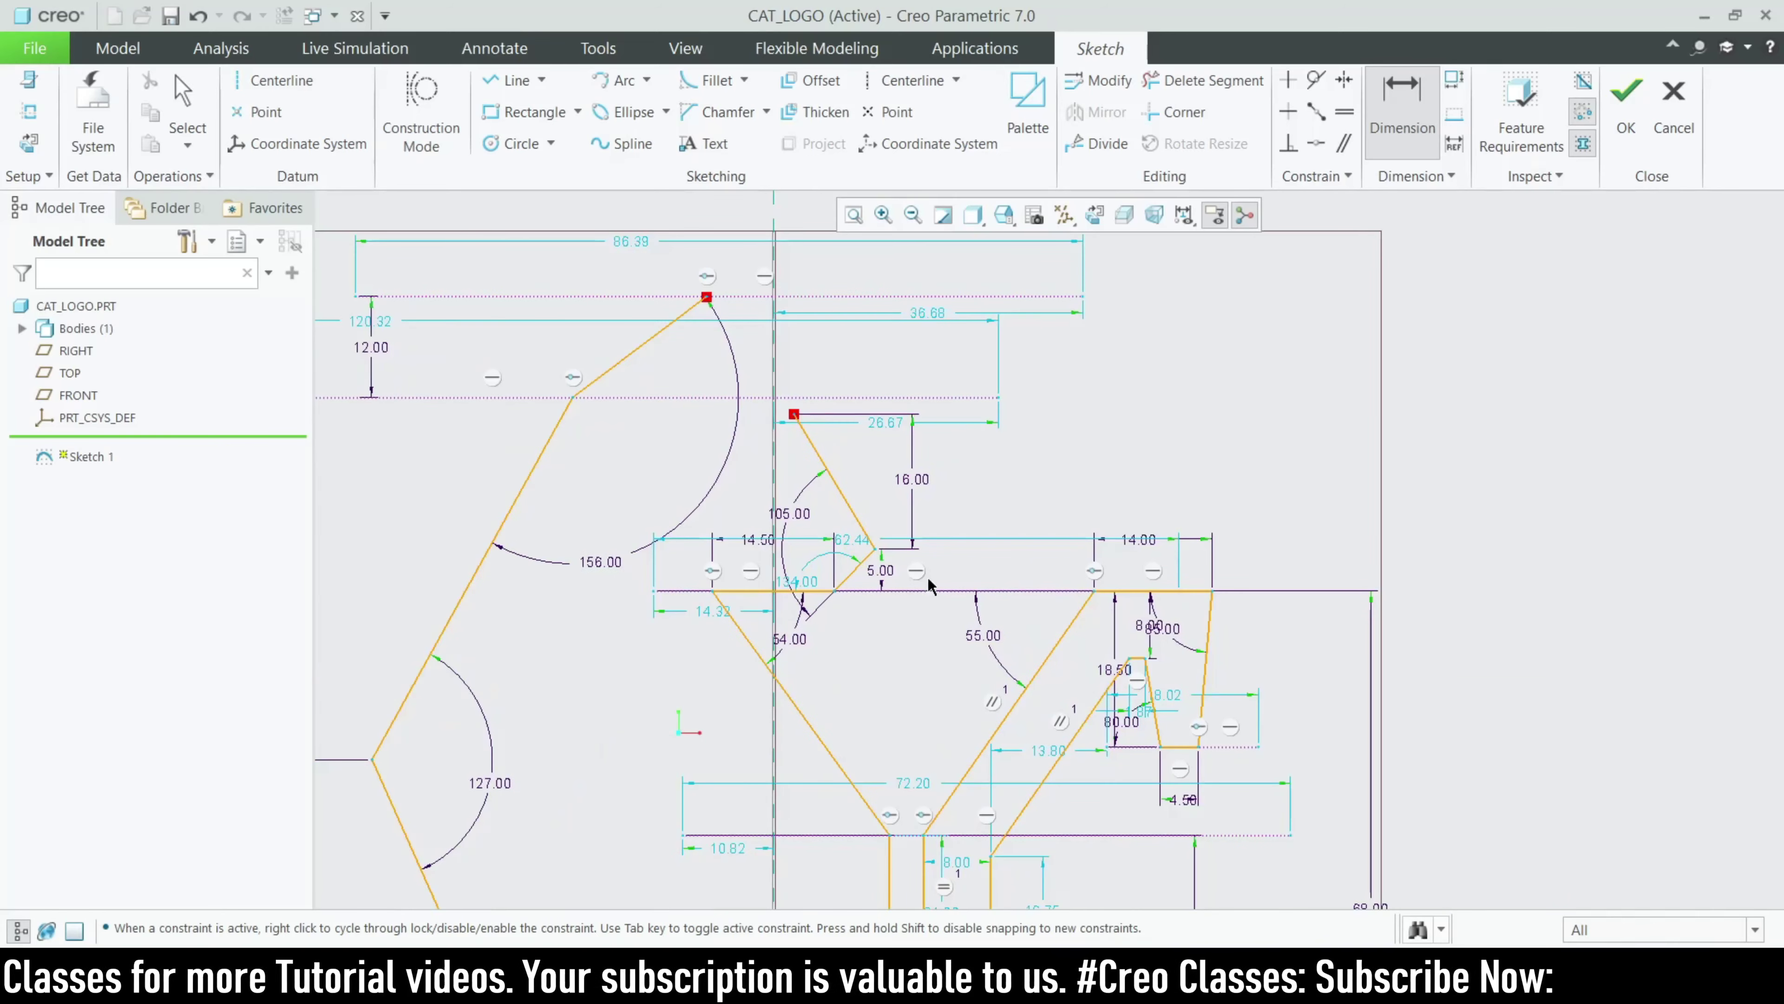
key(alt+Tab)
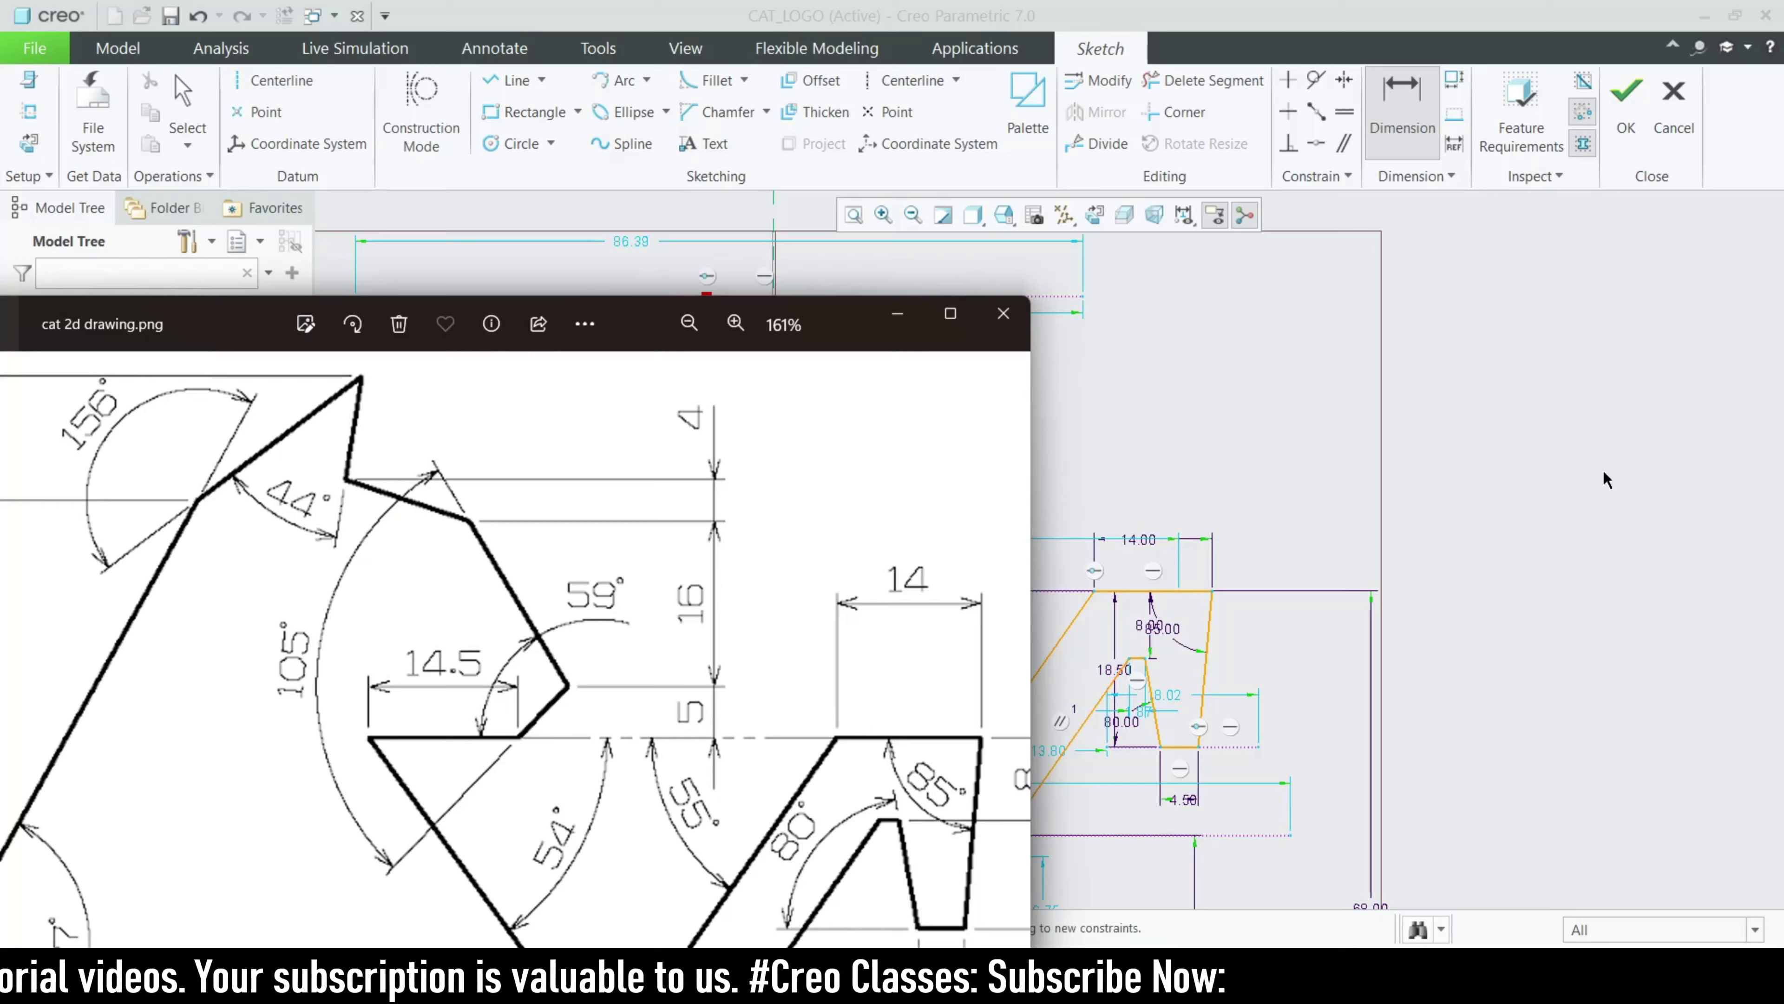
scroll(1604, 480, up, 3)
scroll(1167, 406, down, 3)
scroll(1363, 503, up, 2)
scroll(1251, 467, down, 4)
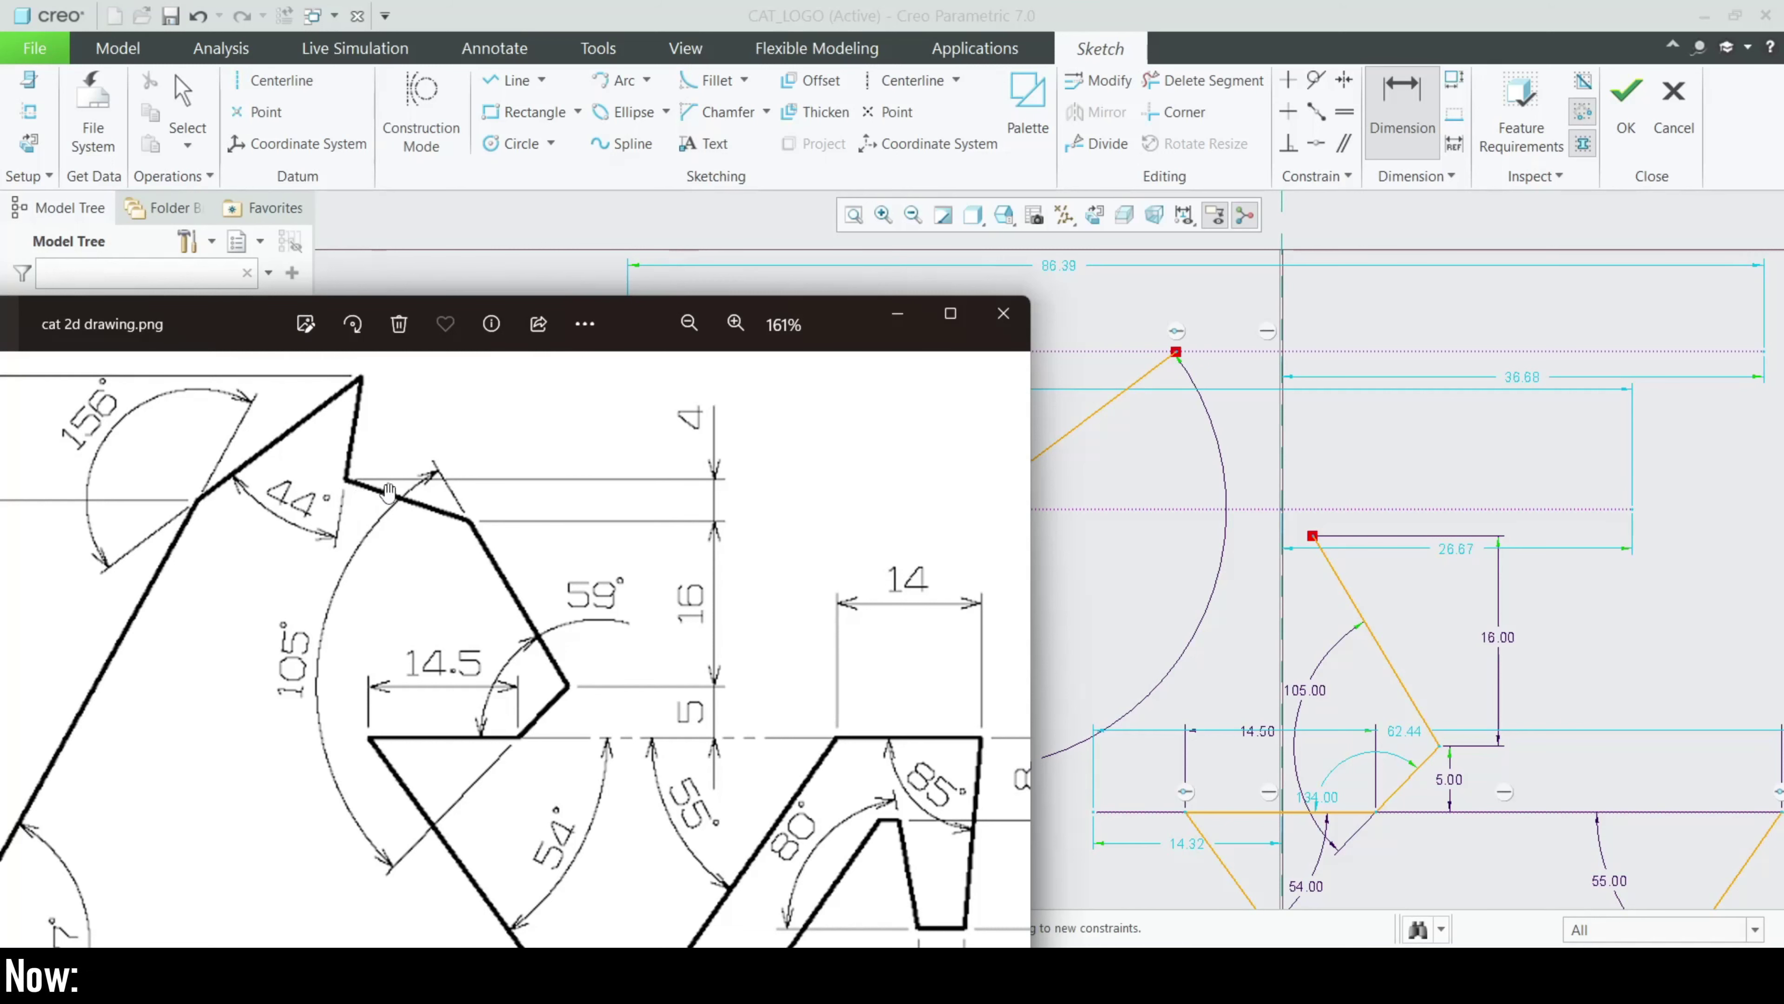
click(422, 112)
click(512, 80)
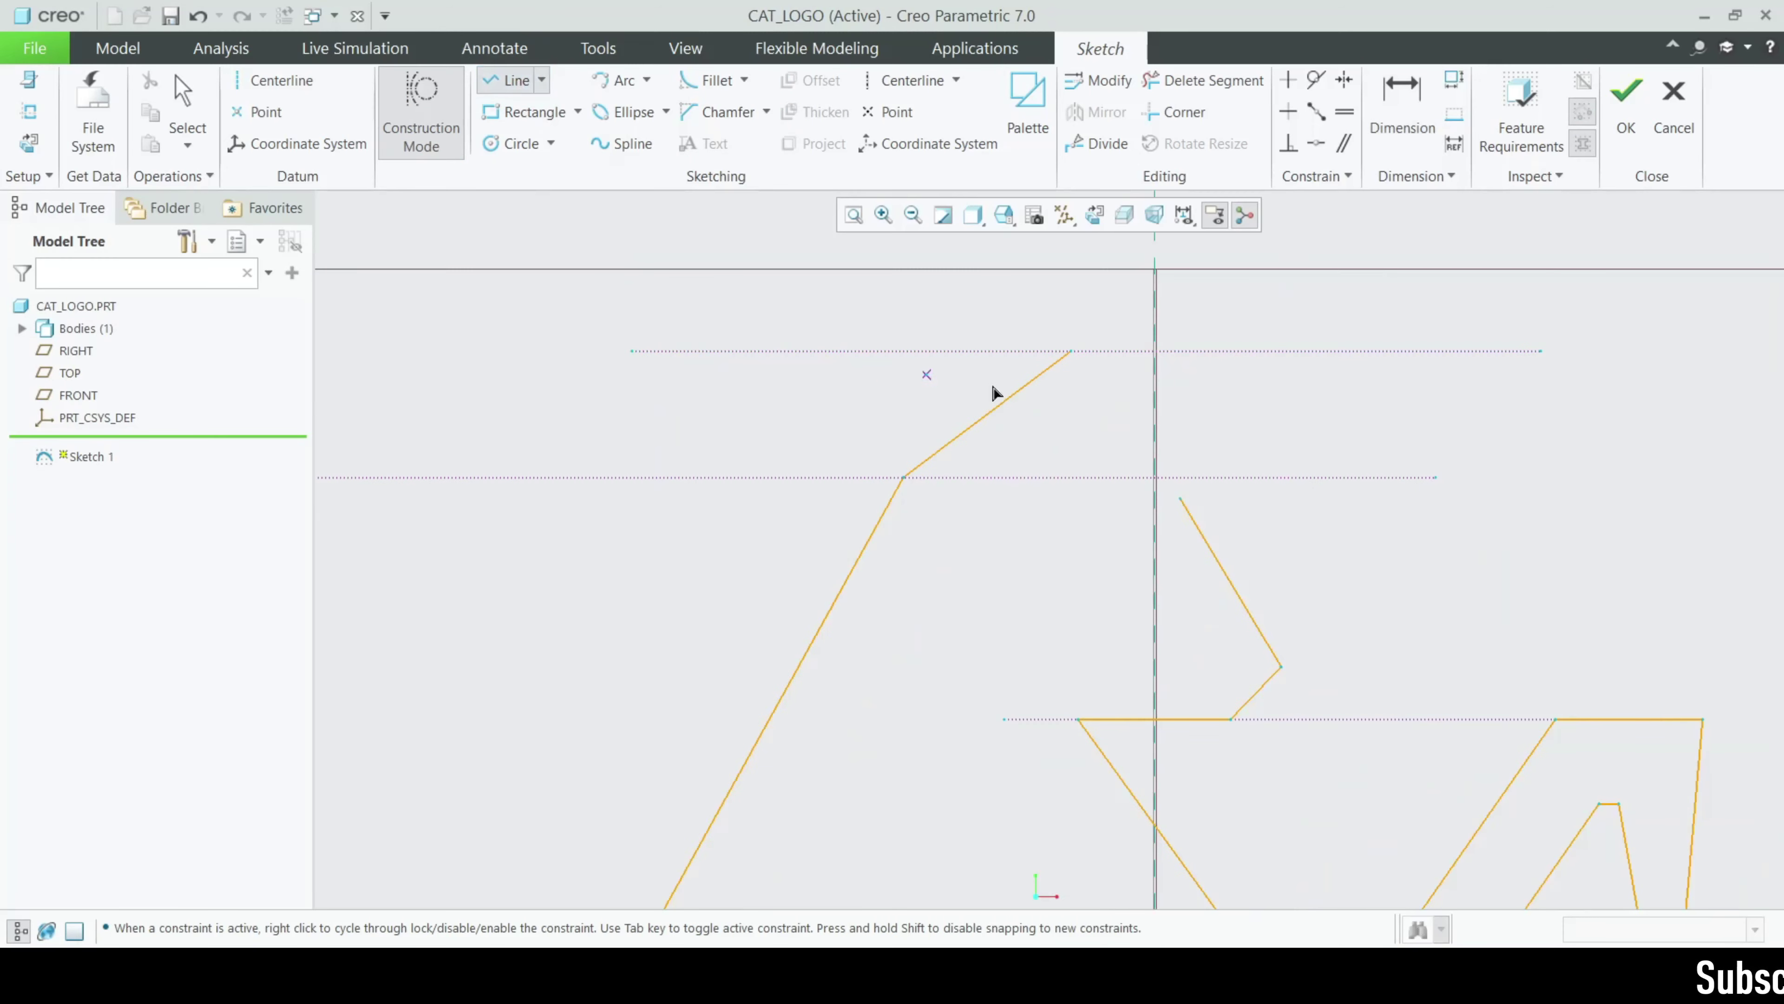
scroll(992, 394, down, 3)
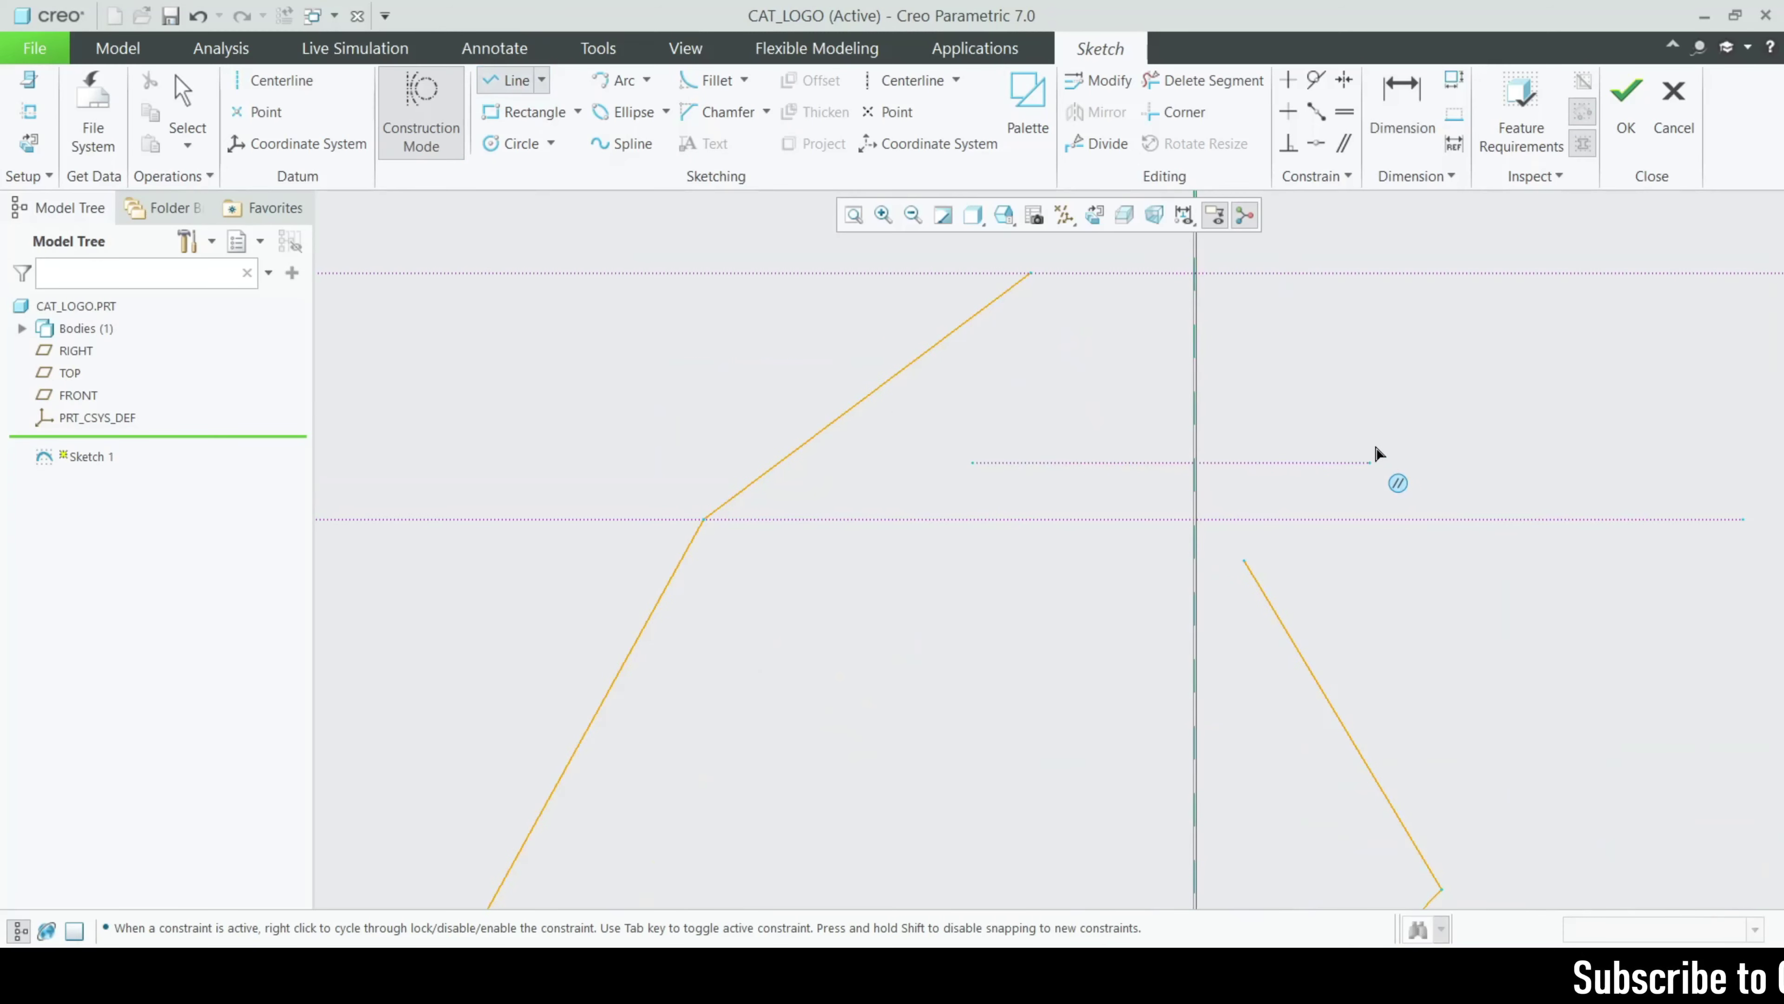
click(1476, 462)
middle_click(1236, 470)
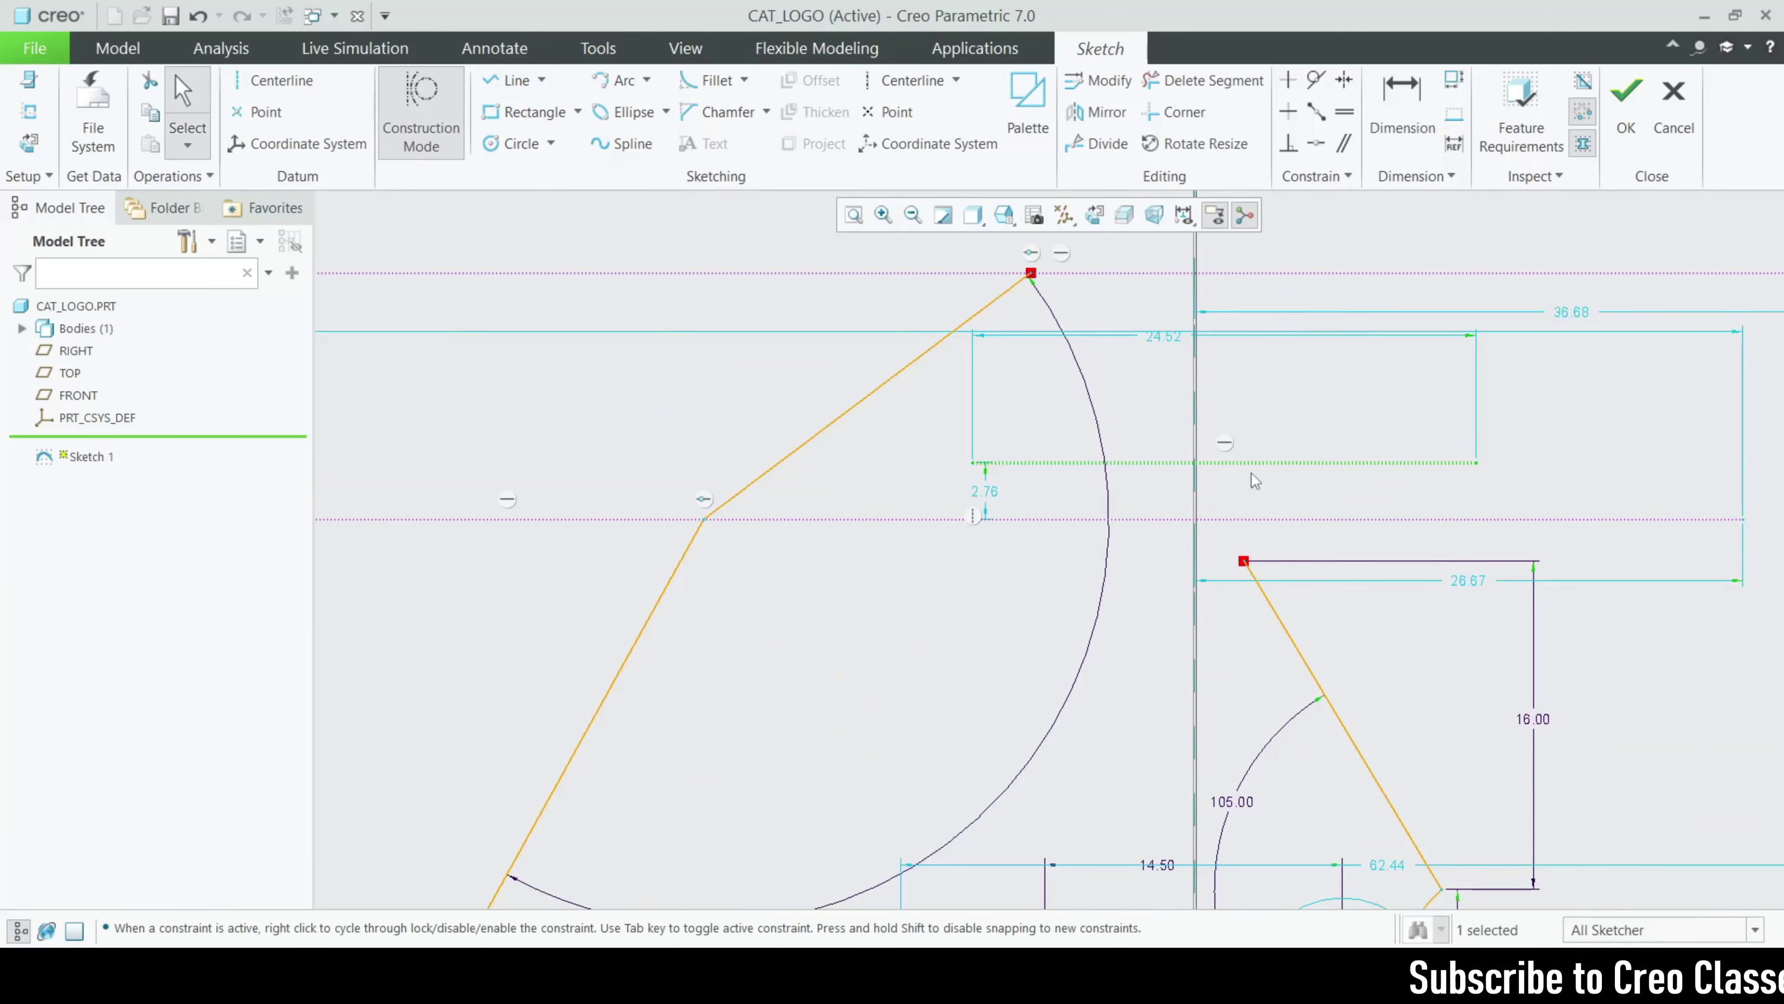
Step: Dimension the vertical distance between the new construction line and the face line's upper endpoint as 4
click(1399, 123)
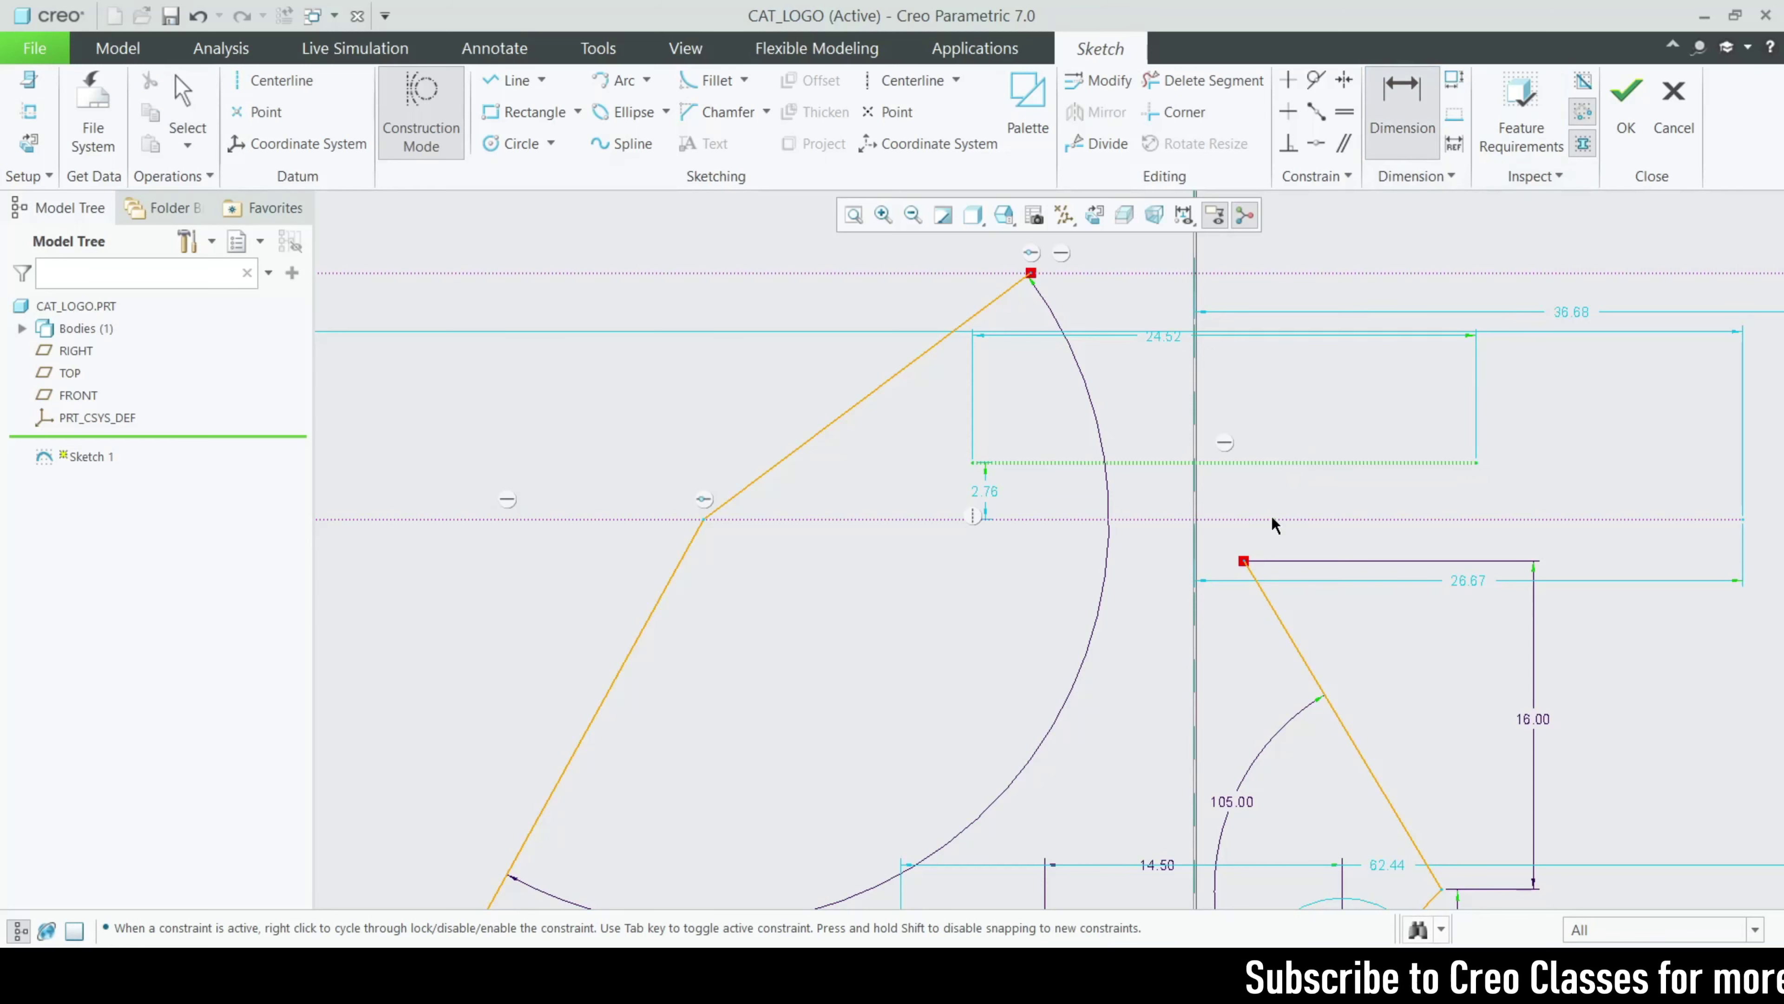
click(1246, 569)
middle_click(1356, 498)
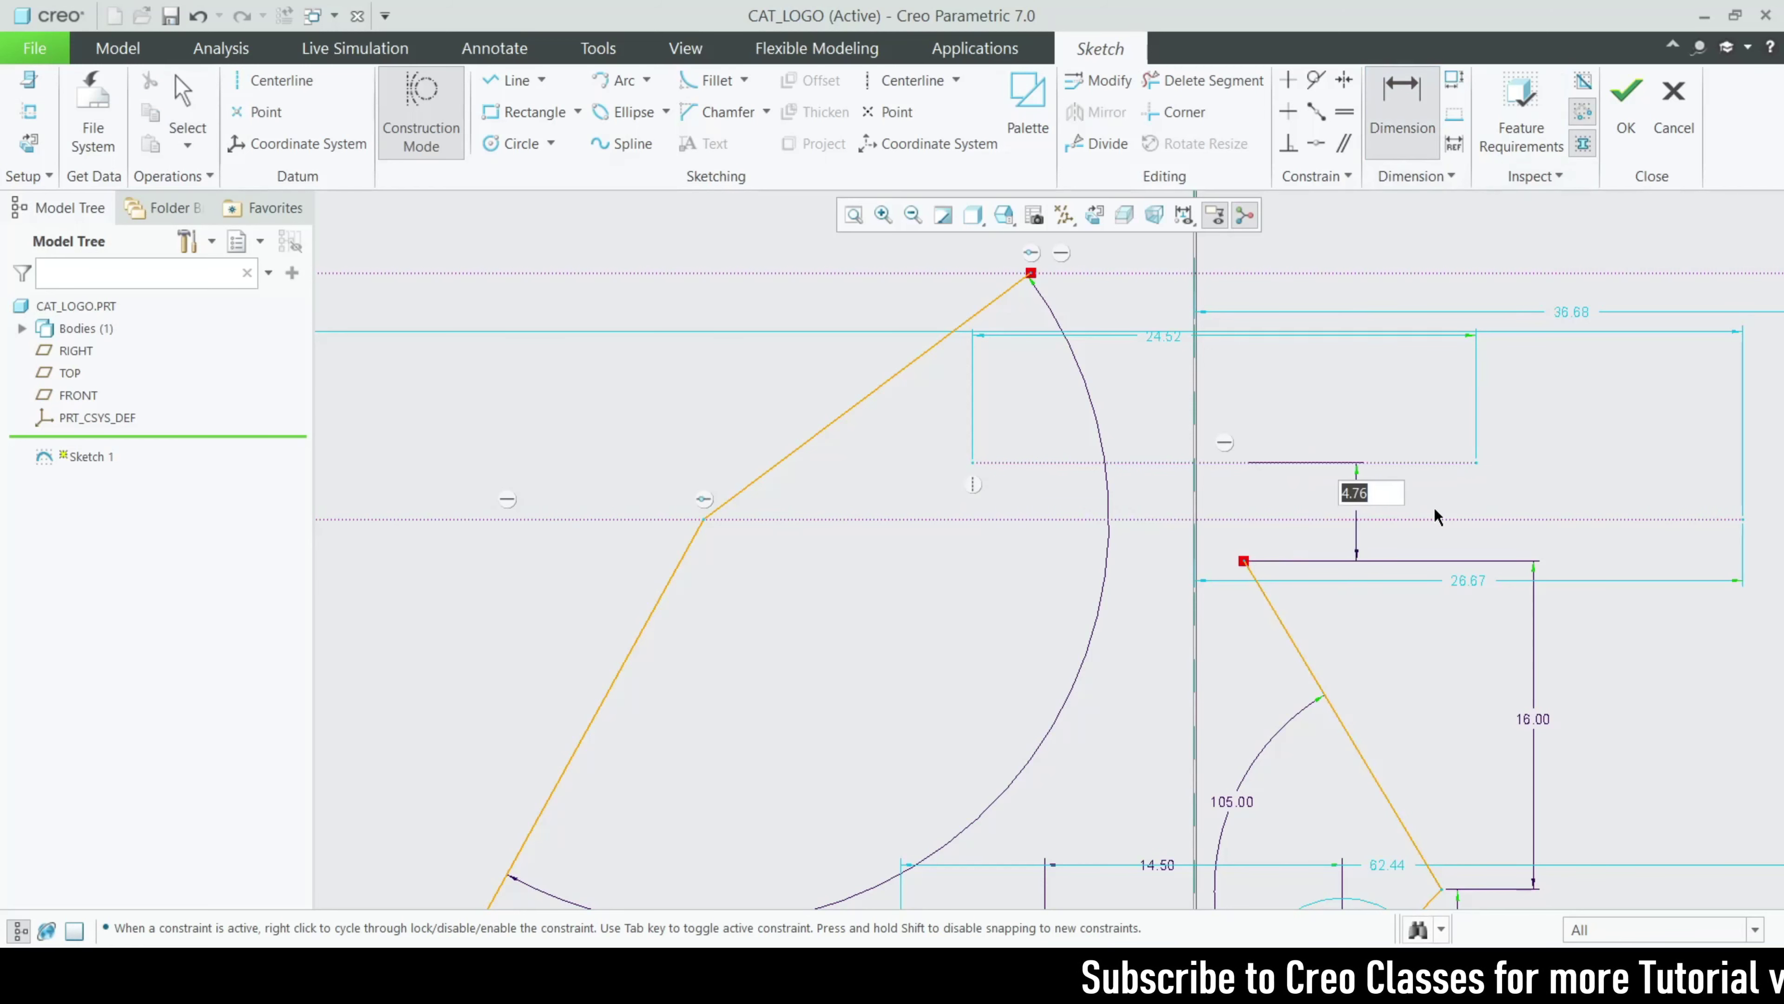
text(4)
key(Return)
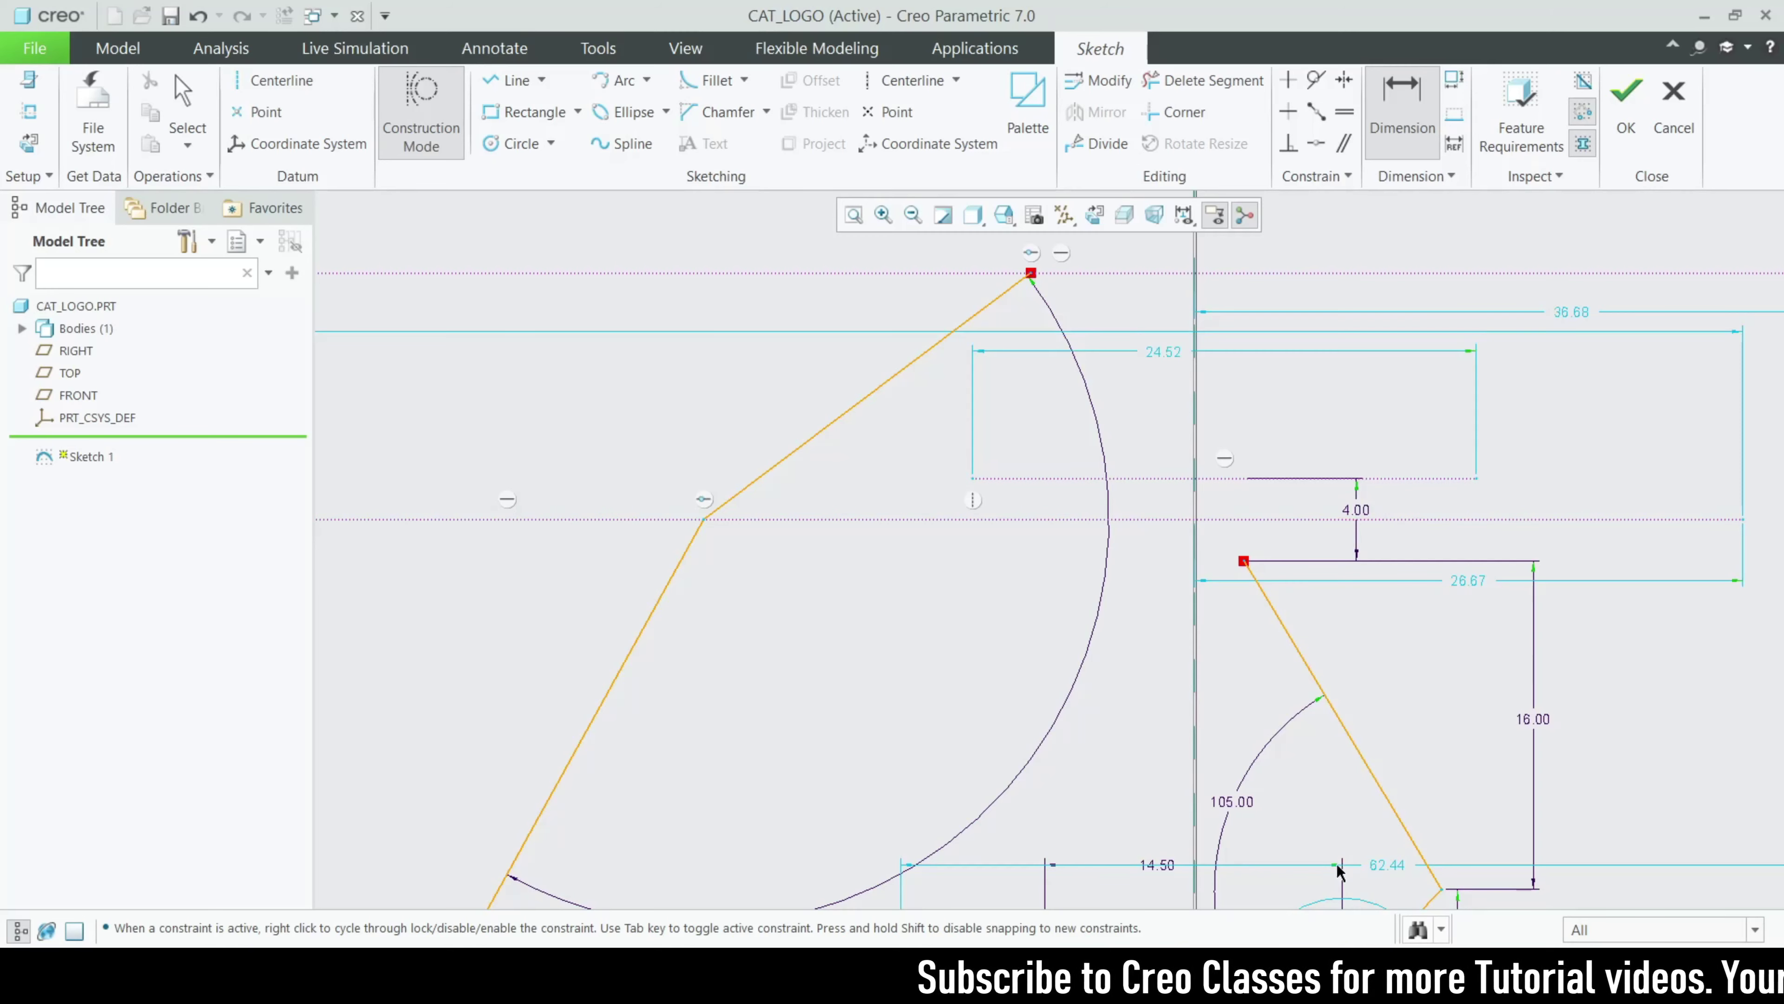
Step: Following the reference drawing, draw a solid line from the ear tip down to the short horizontal construction line
key(alt+Tab)
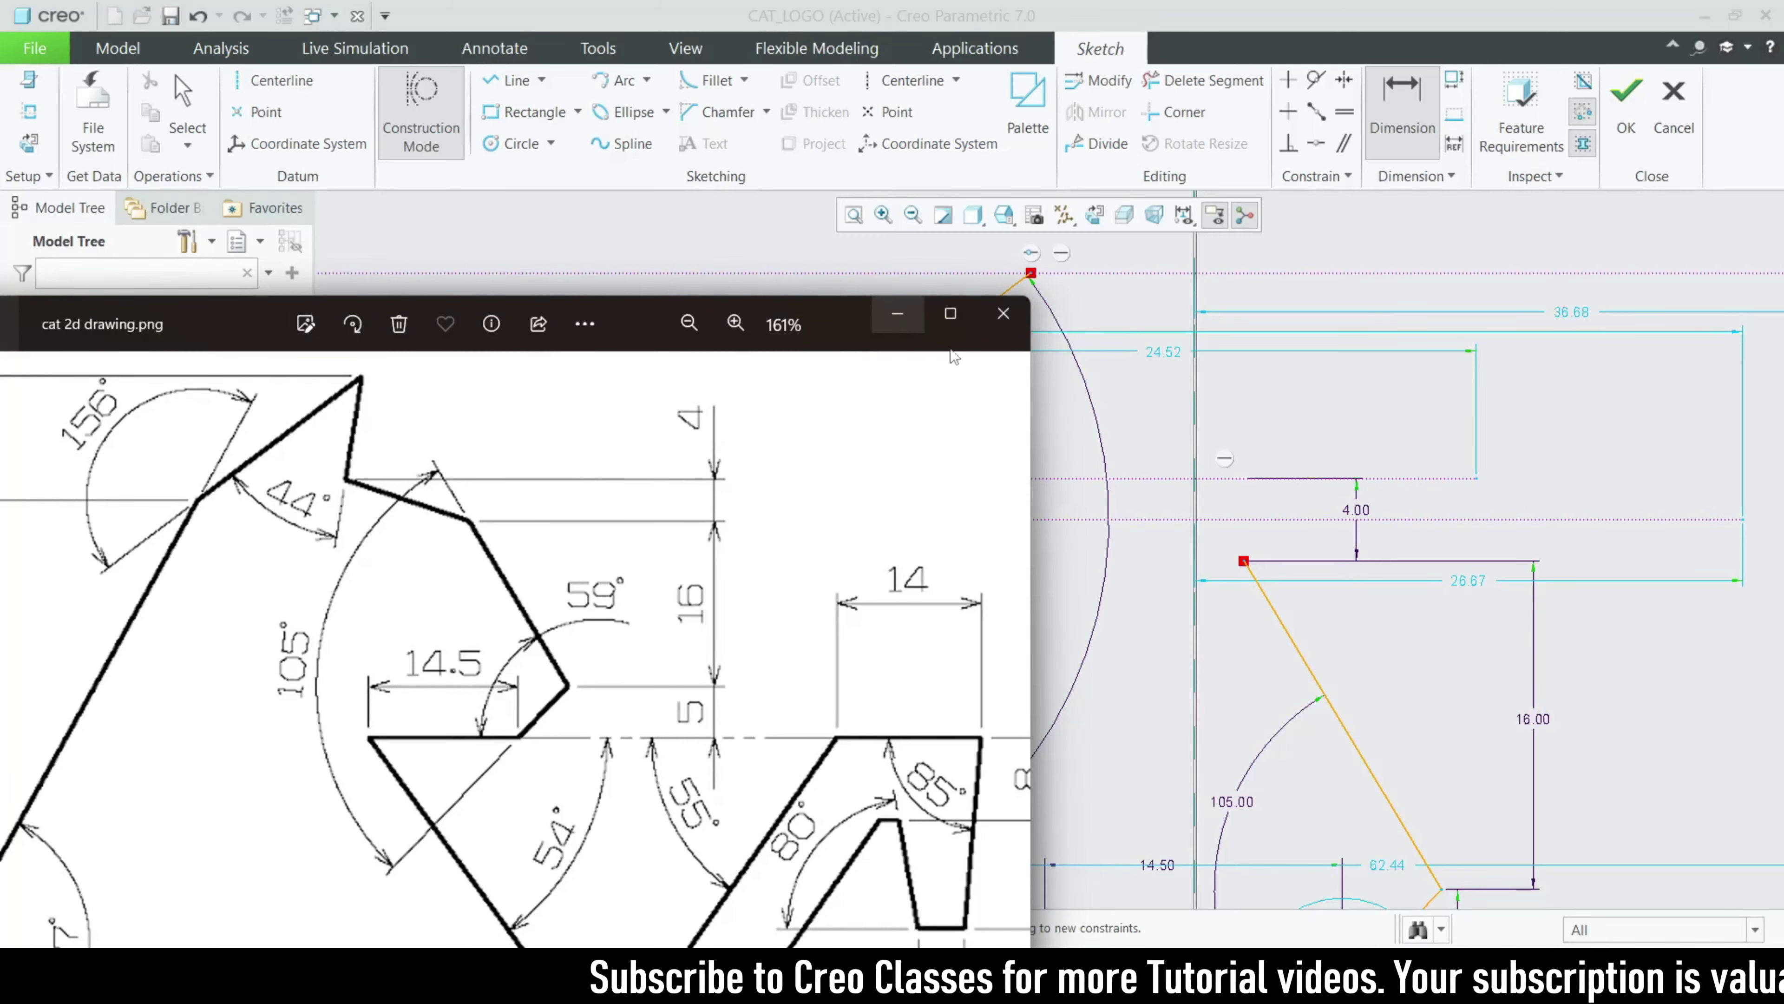
scroll(1433, 562, up, 3)
scroll(1300, 491, down, 3)
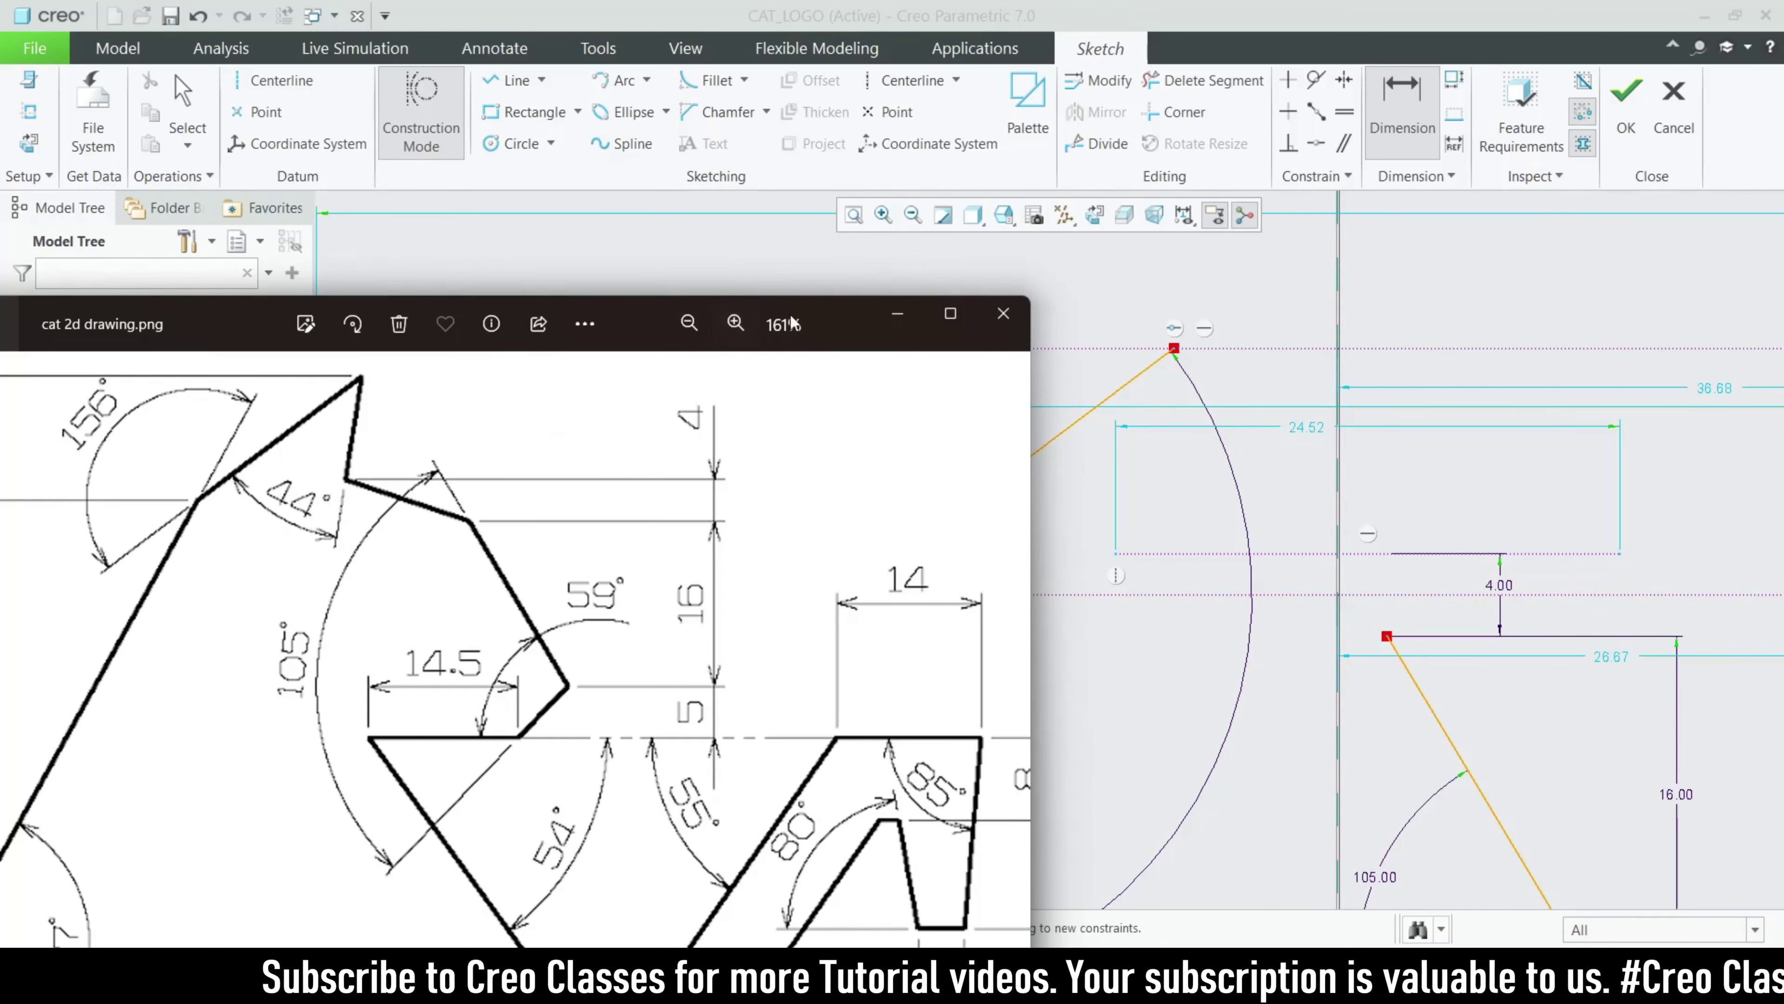
click(892, 316)
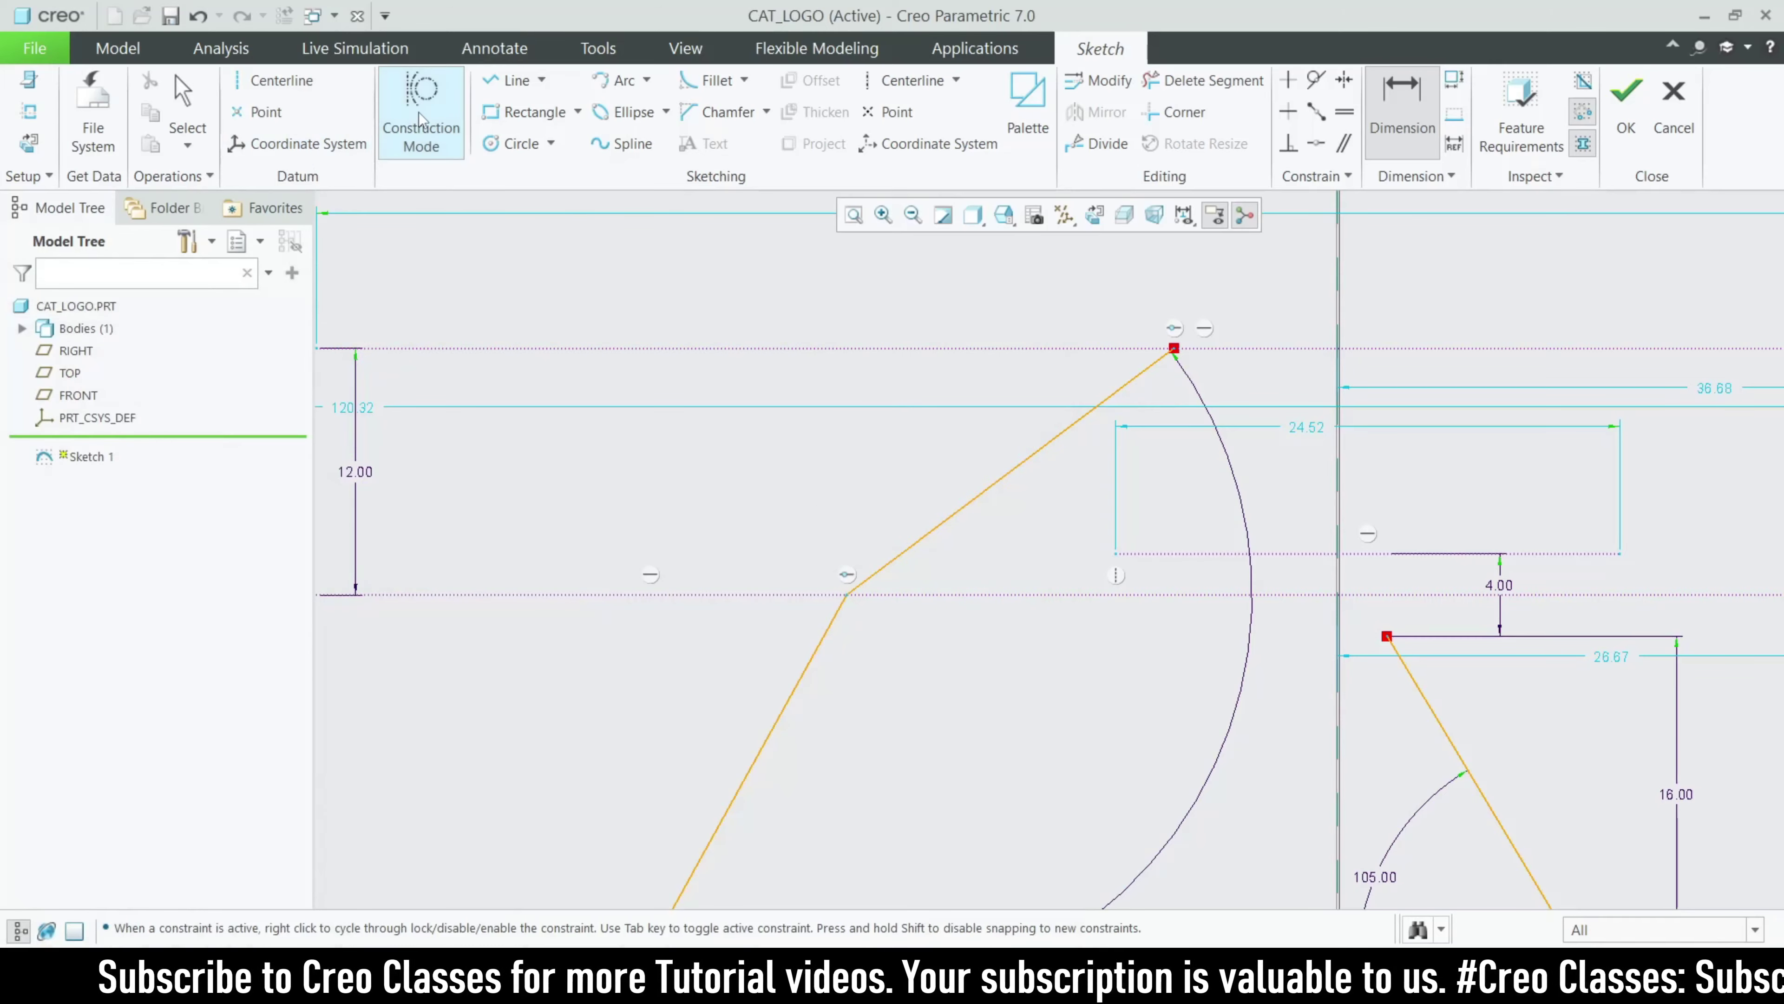
click(510, 80)
scroll(1175, 341, down, 1)
click(1177, 338)
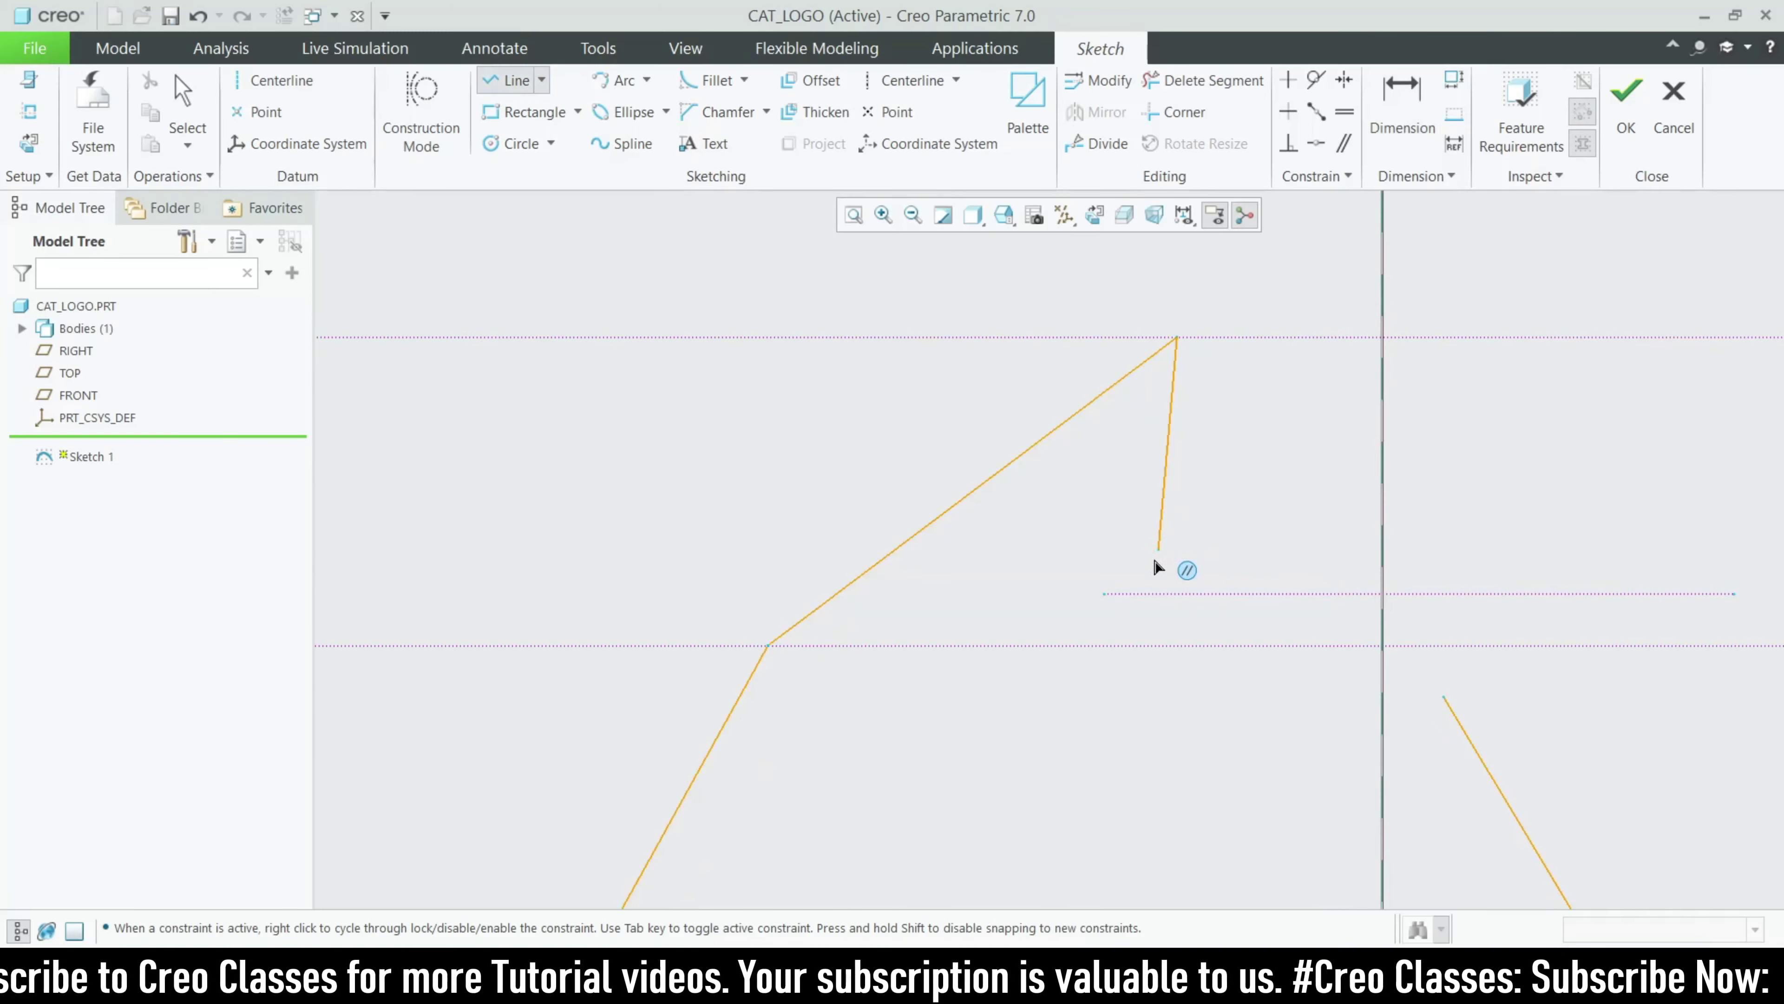
click(1131, 594)
middle_click(1150, 521)
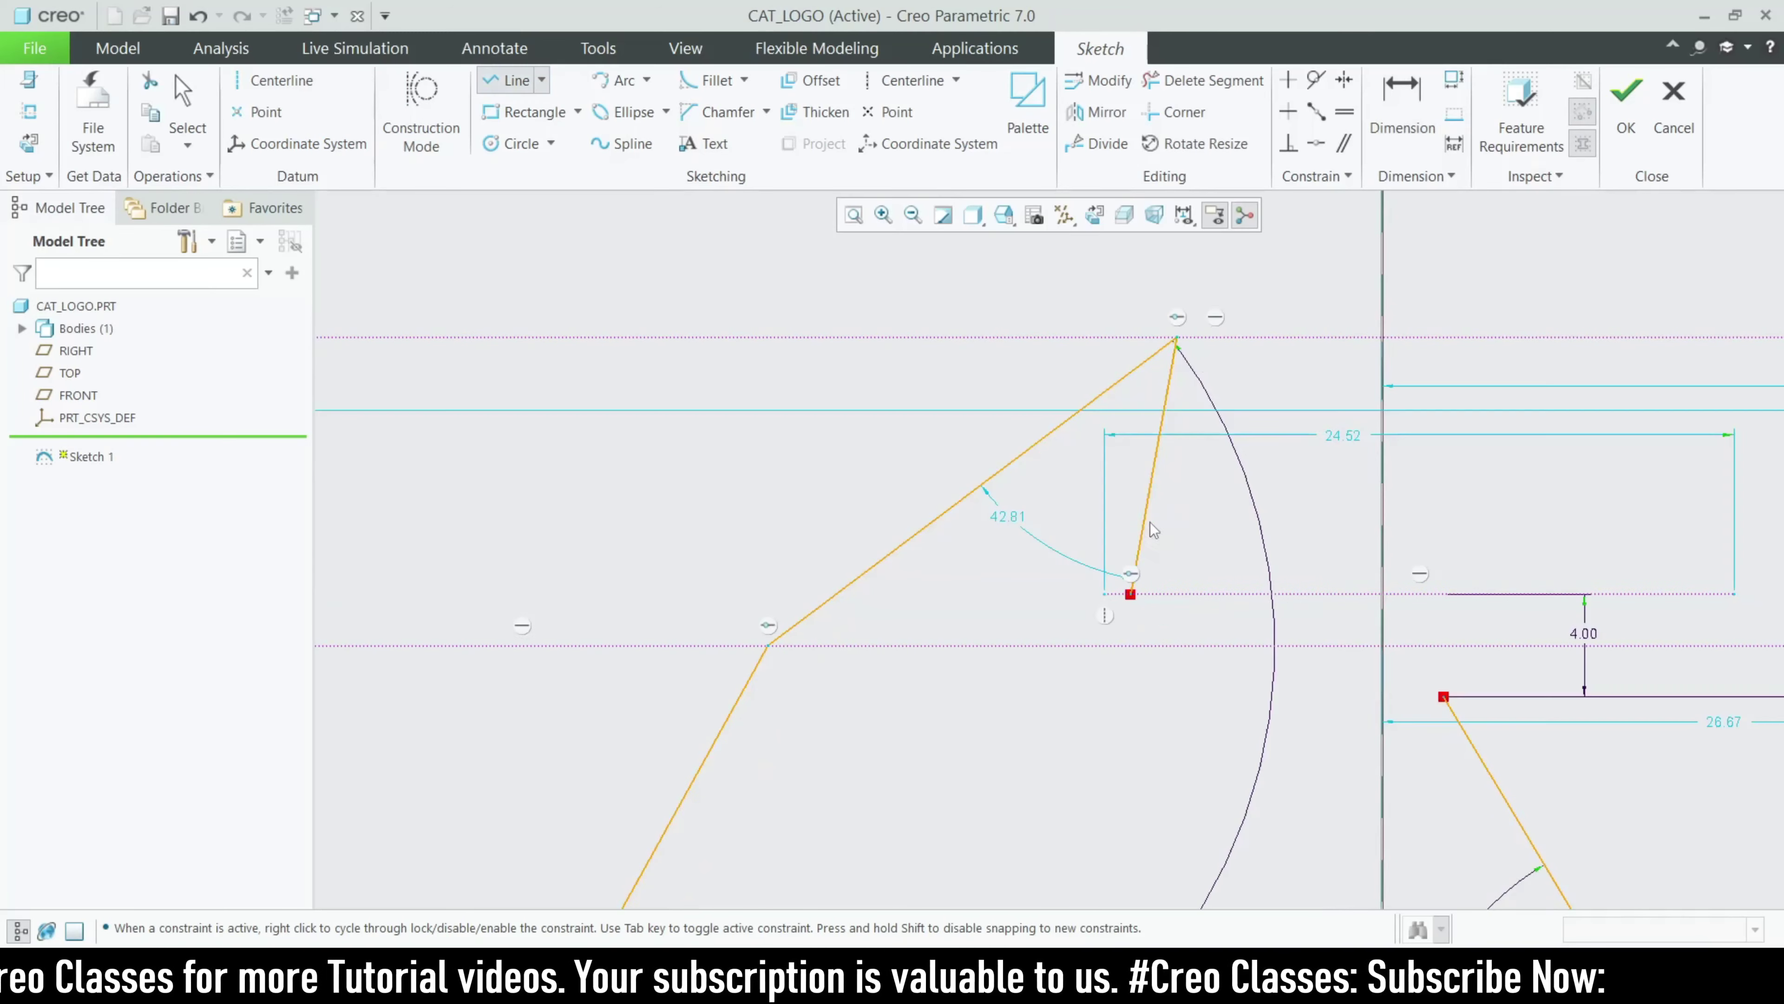
middle_click(1187, 380)
Step: Set the angle between the two lines meeting at the ear tip to 44°
double_click(1010, 518)
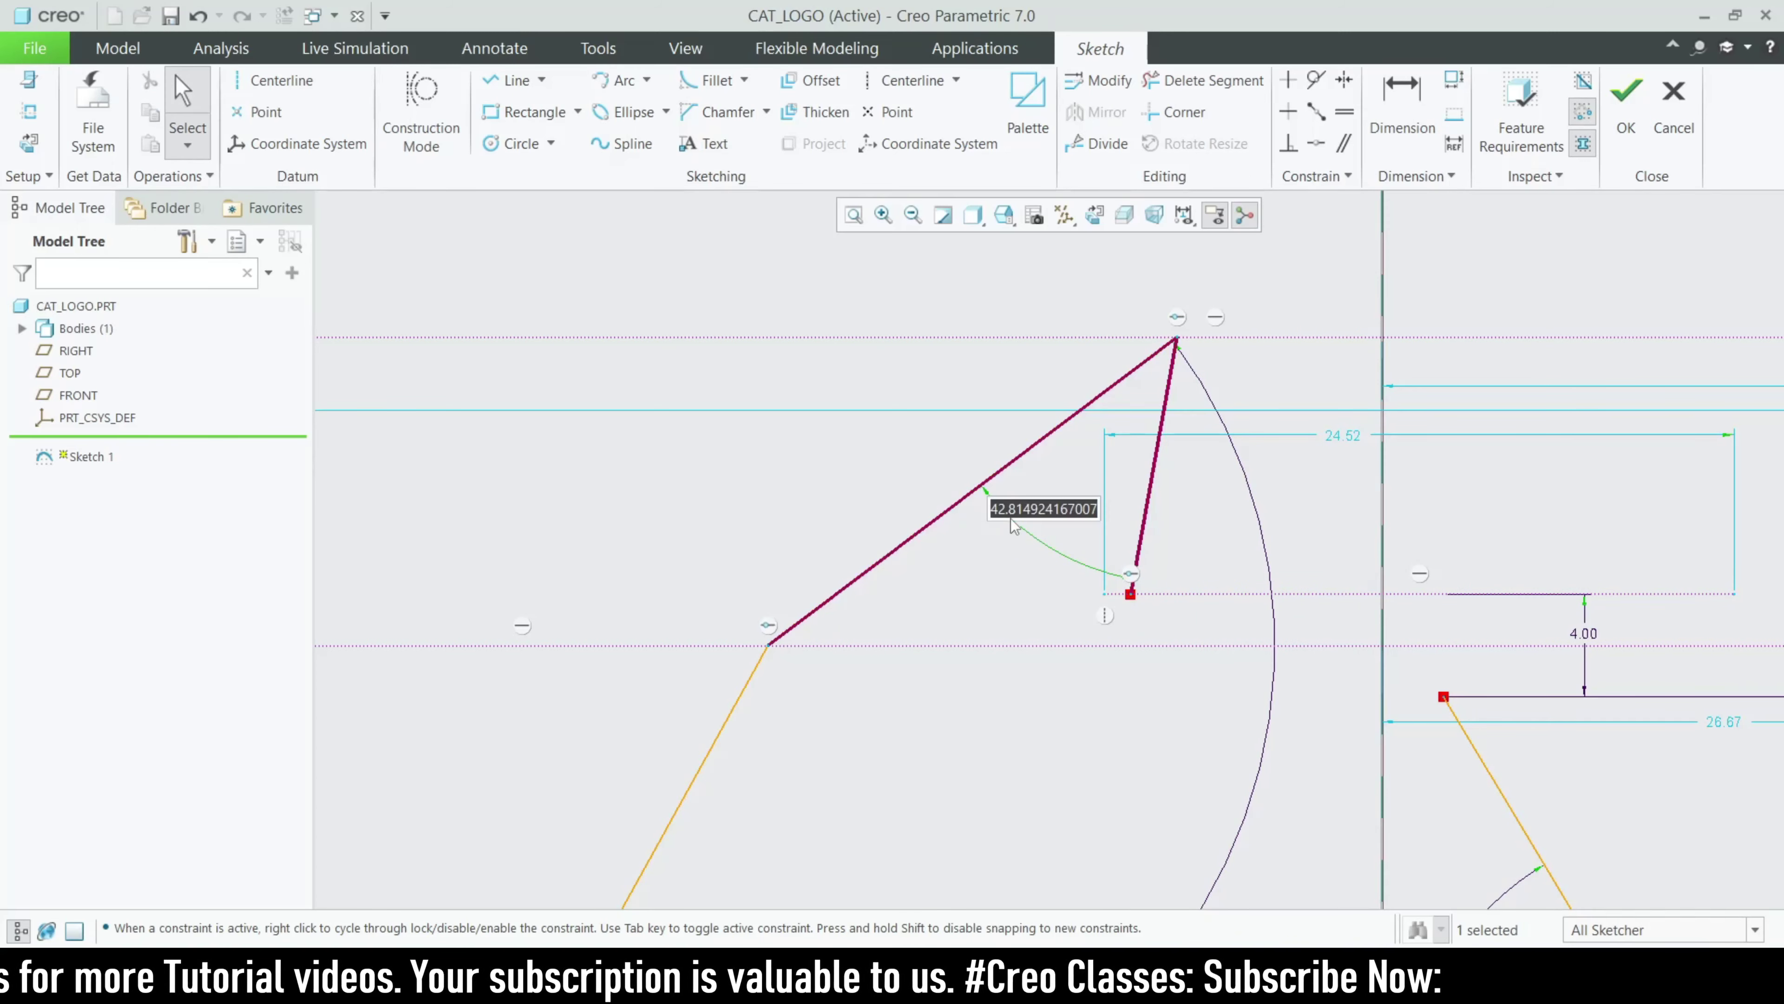
text(44)
key(Return)
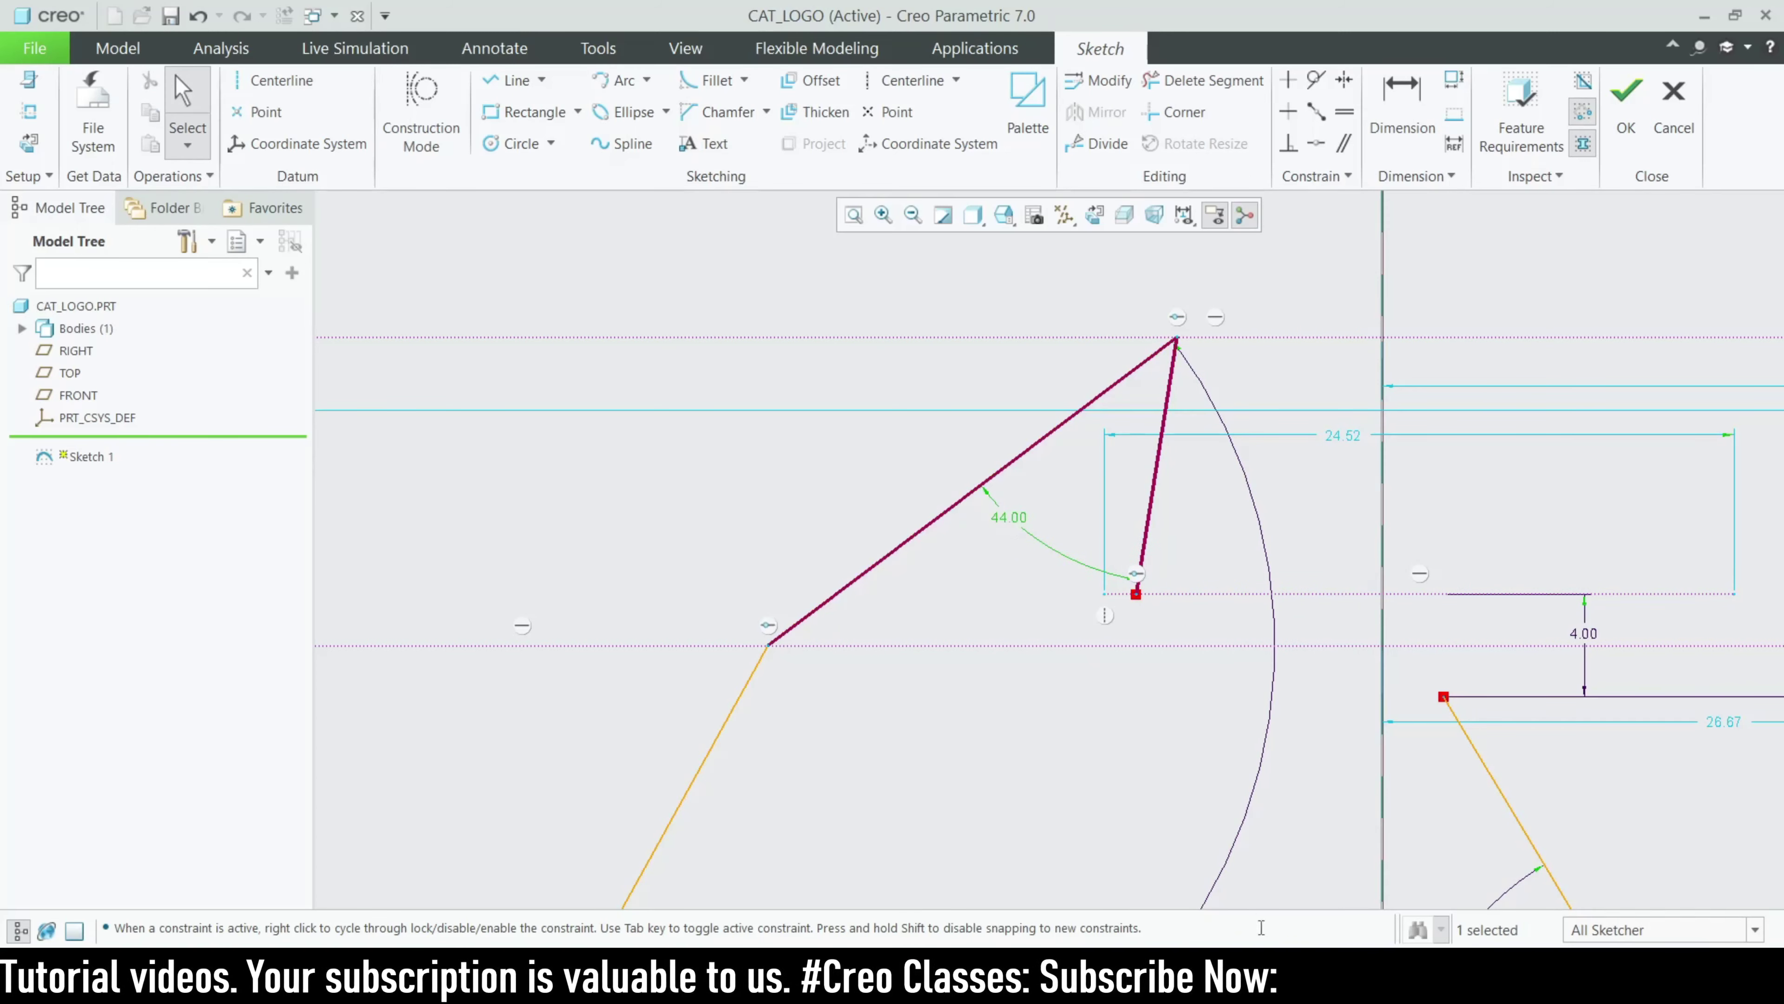
Step: Close the cat outline with a solid line from the ear's lower inner endpoint to the face line's upper end
click(1257, 977)
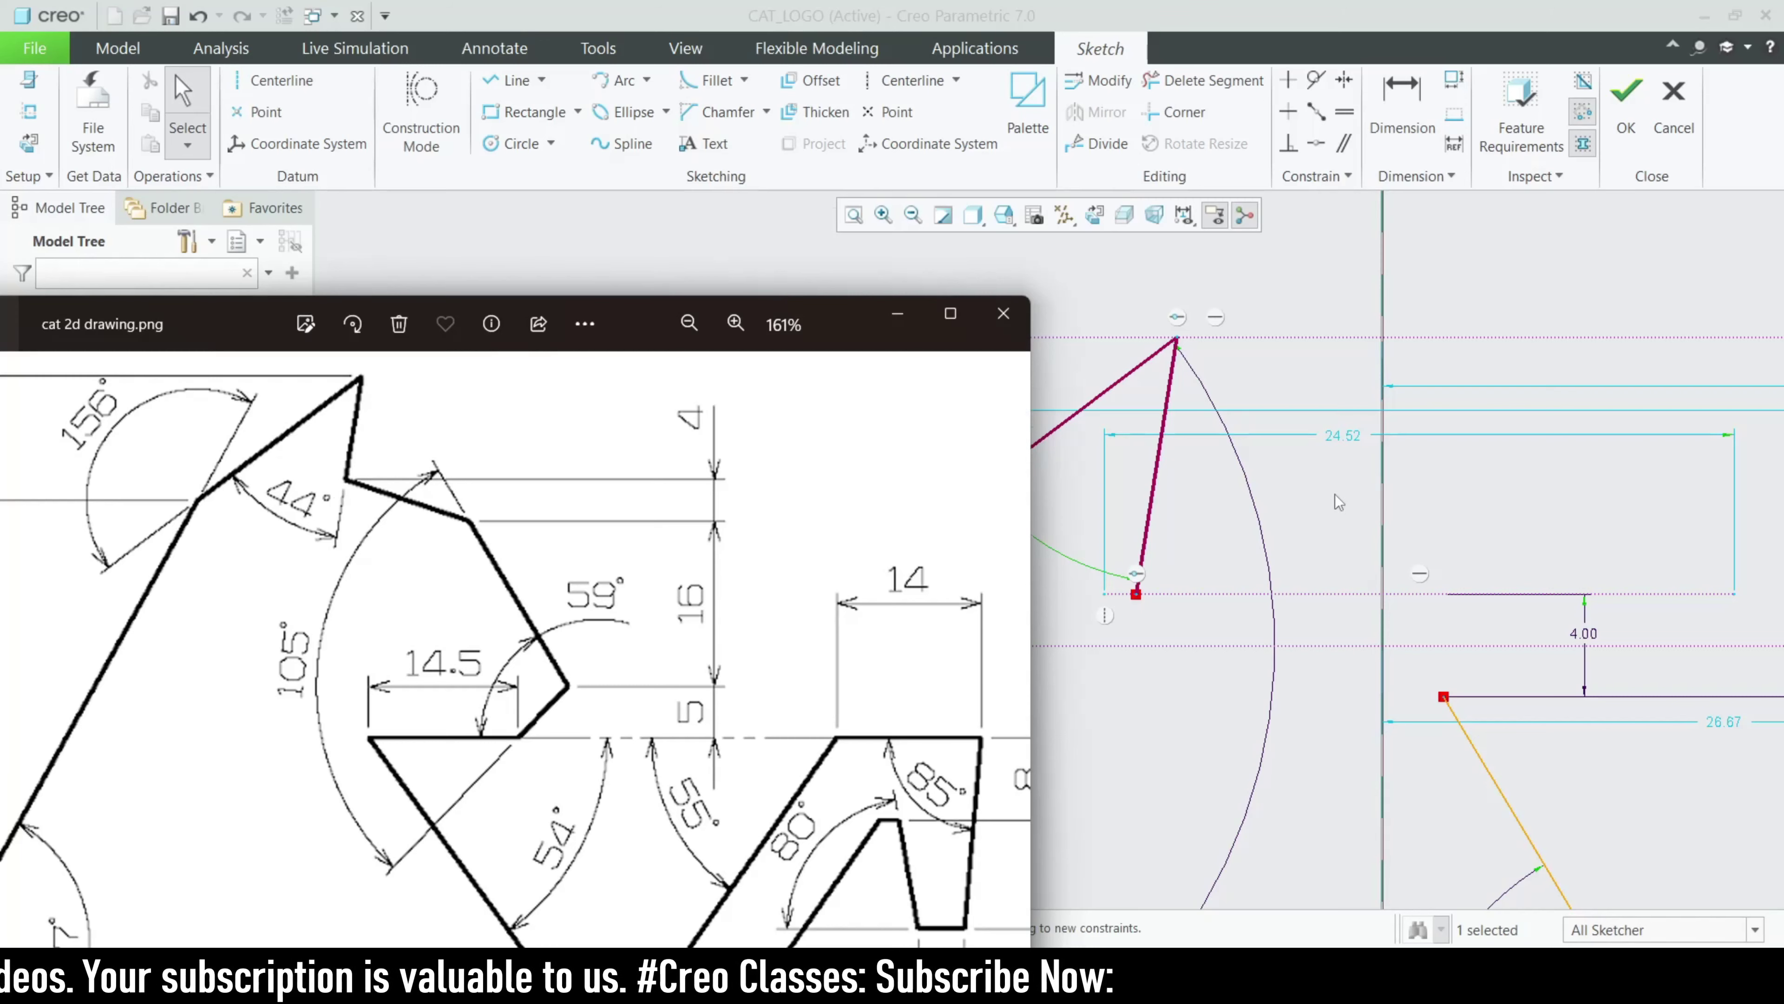
scroll(1334, 494, down, 2)
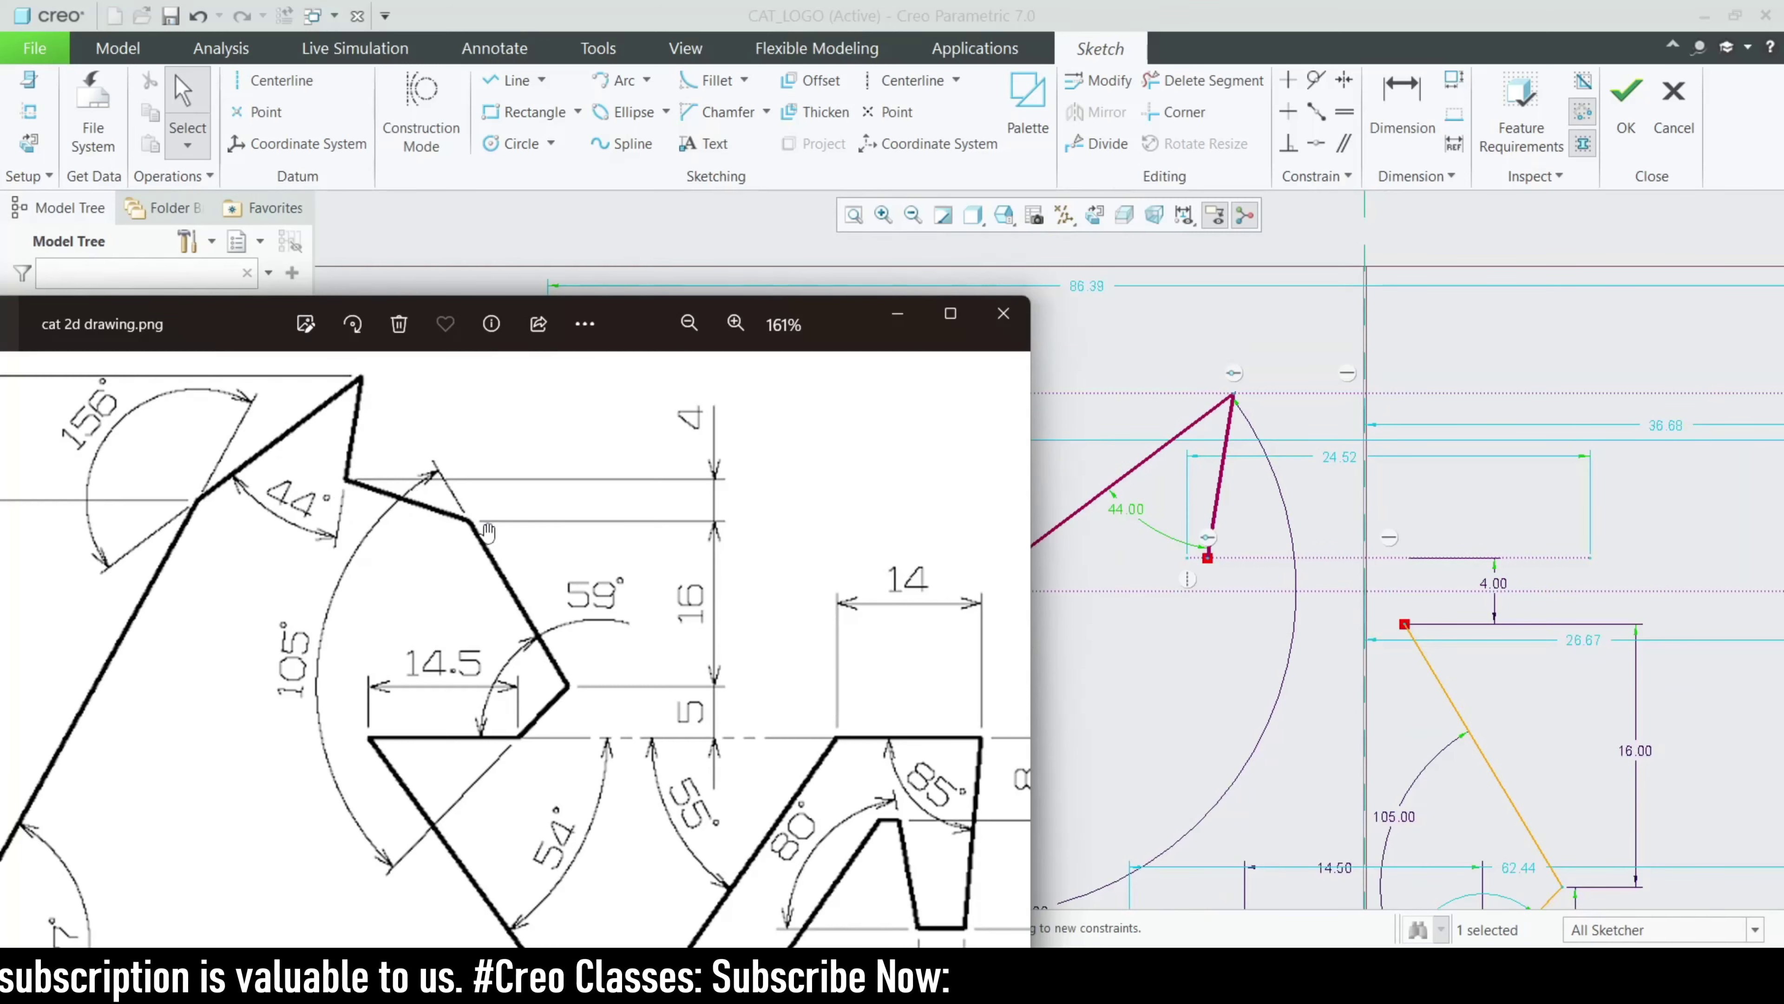
click(898, 314)
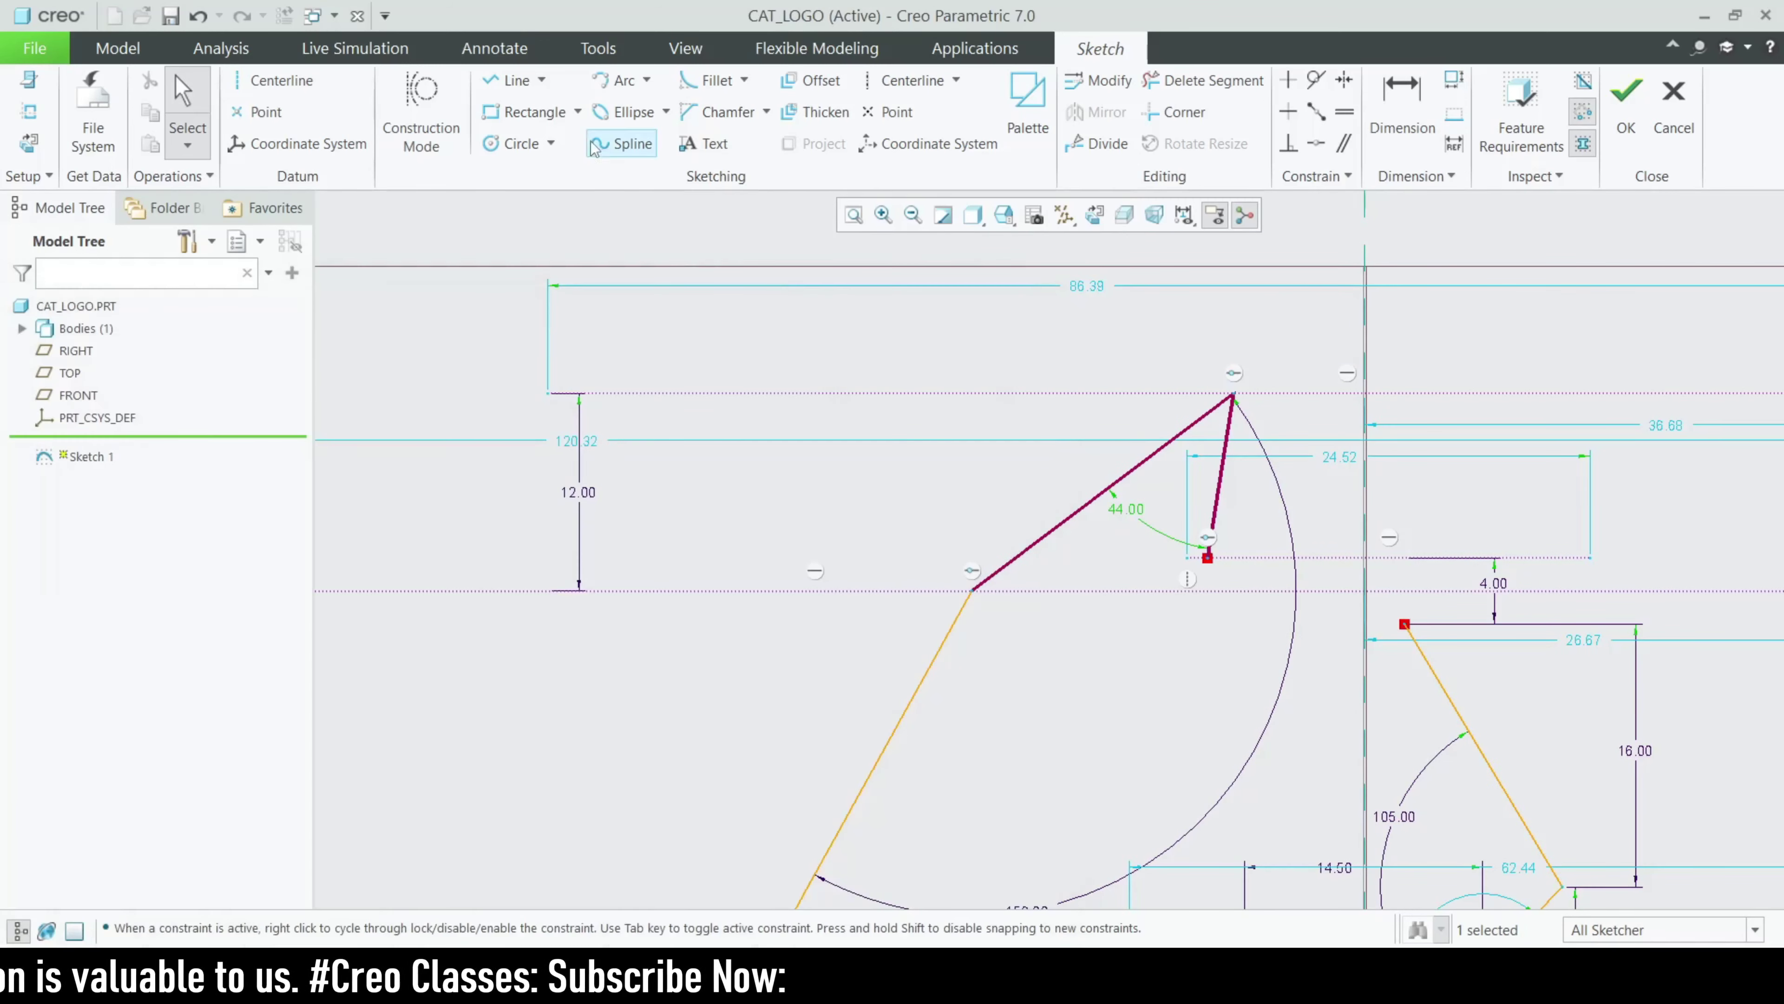
click(490, 80)
scroll(724, 492, up, 3)
scroll(1095, 566, down, 3)
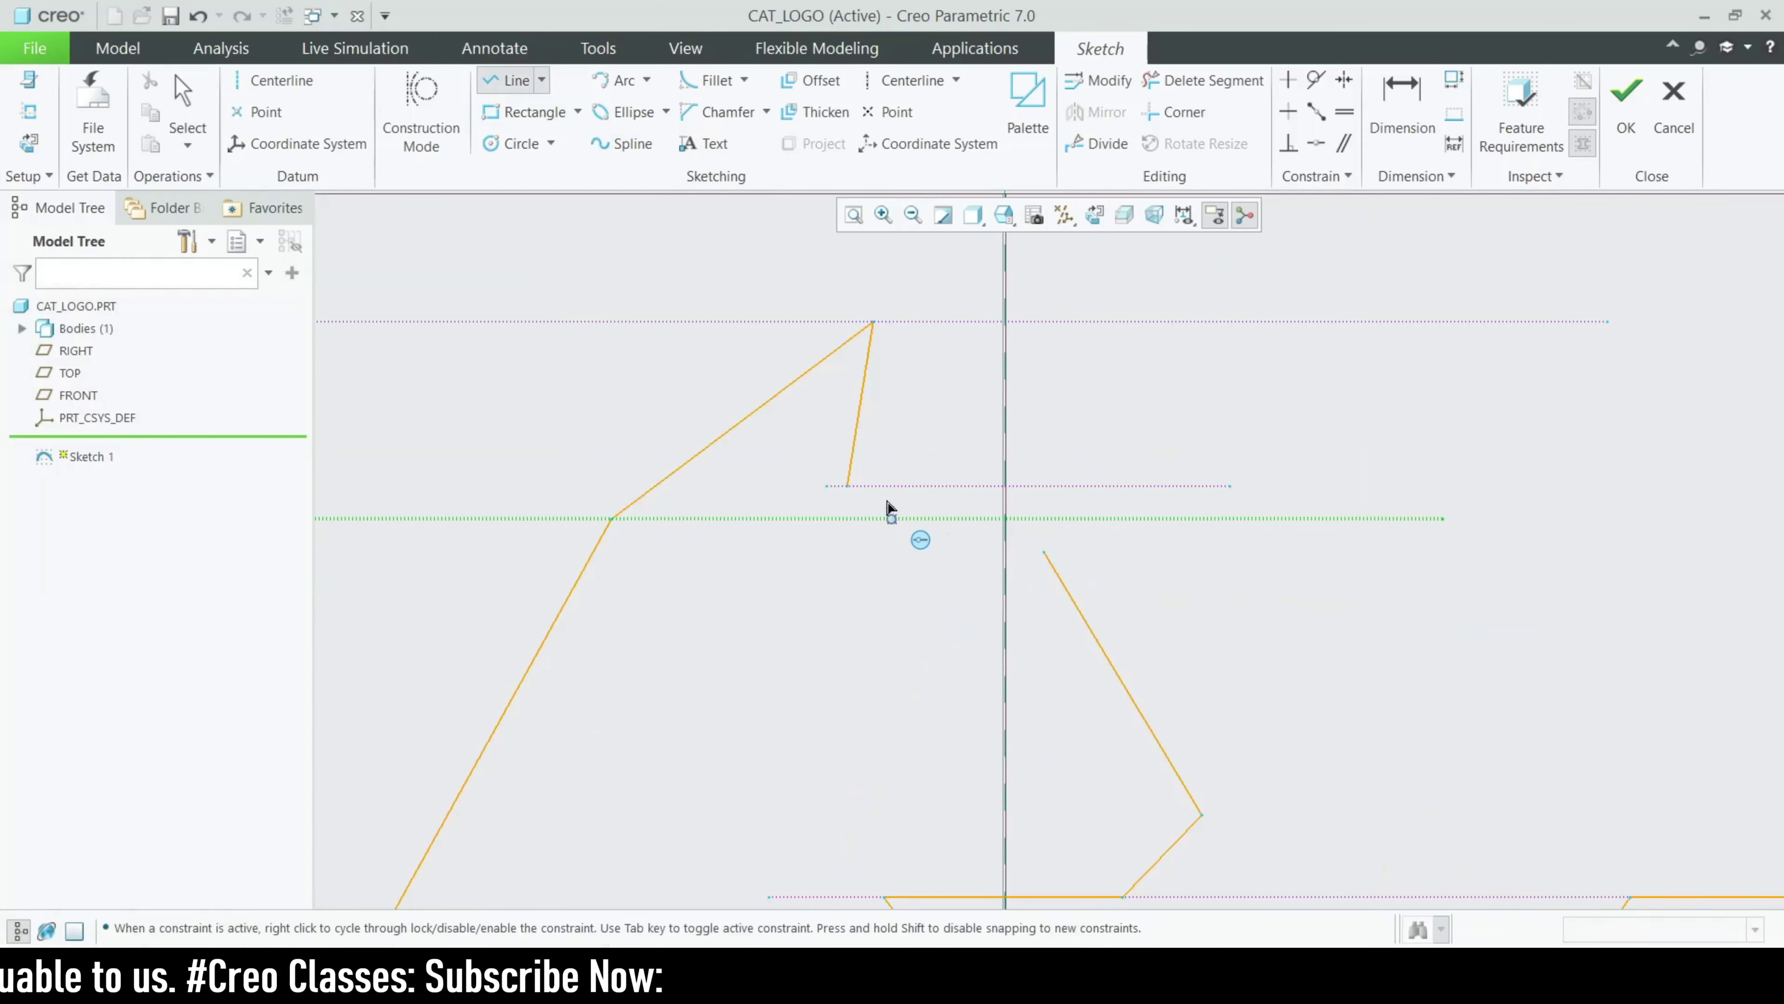
click(850, 486)
scroll(1012, 533, down, 2)
click(1059, 556)
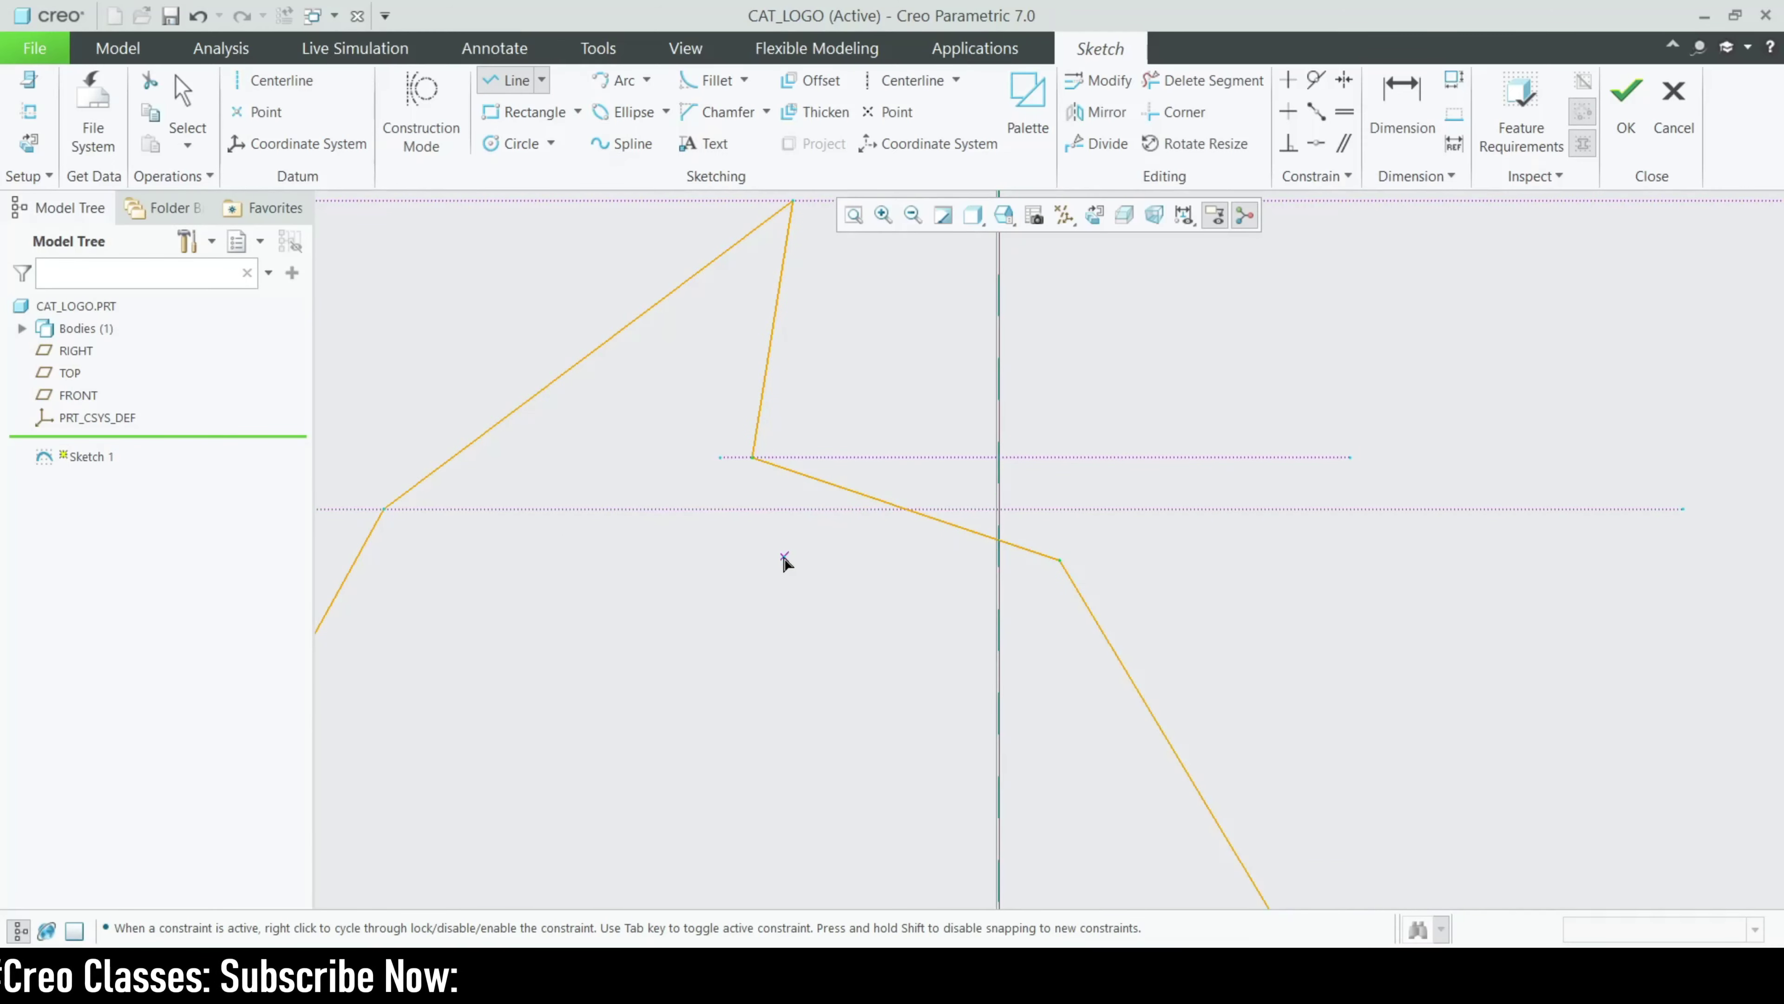
middle_click(781, 556)
scroll(779, 557, up, 5)
click(779, 556)
Step: Review the closed cat profile and its dimensions, comparing it with the full reference drawing
scroll(794, 549, up, 8)
scroll(804, 614, down, 5)
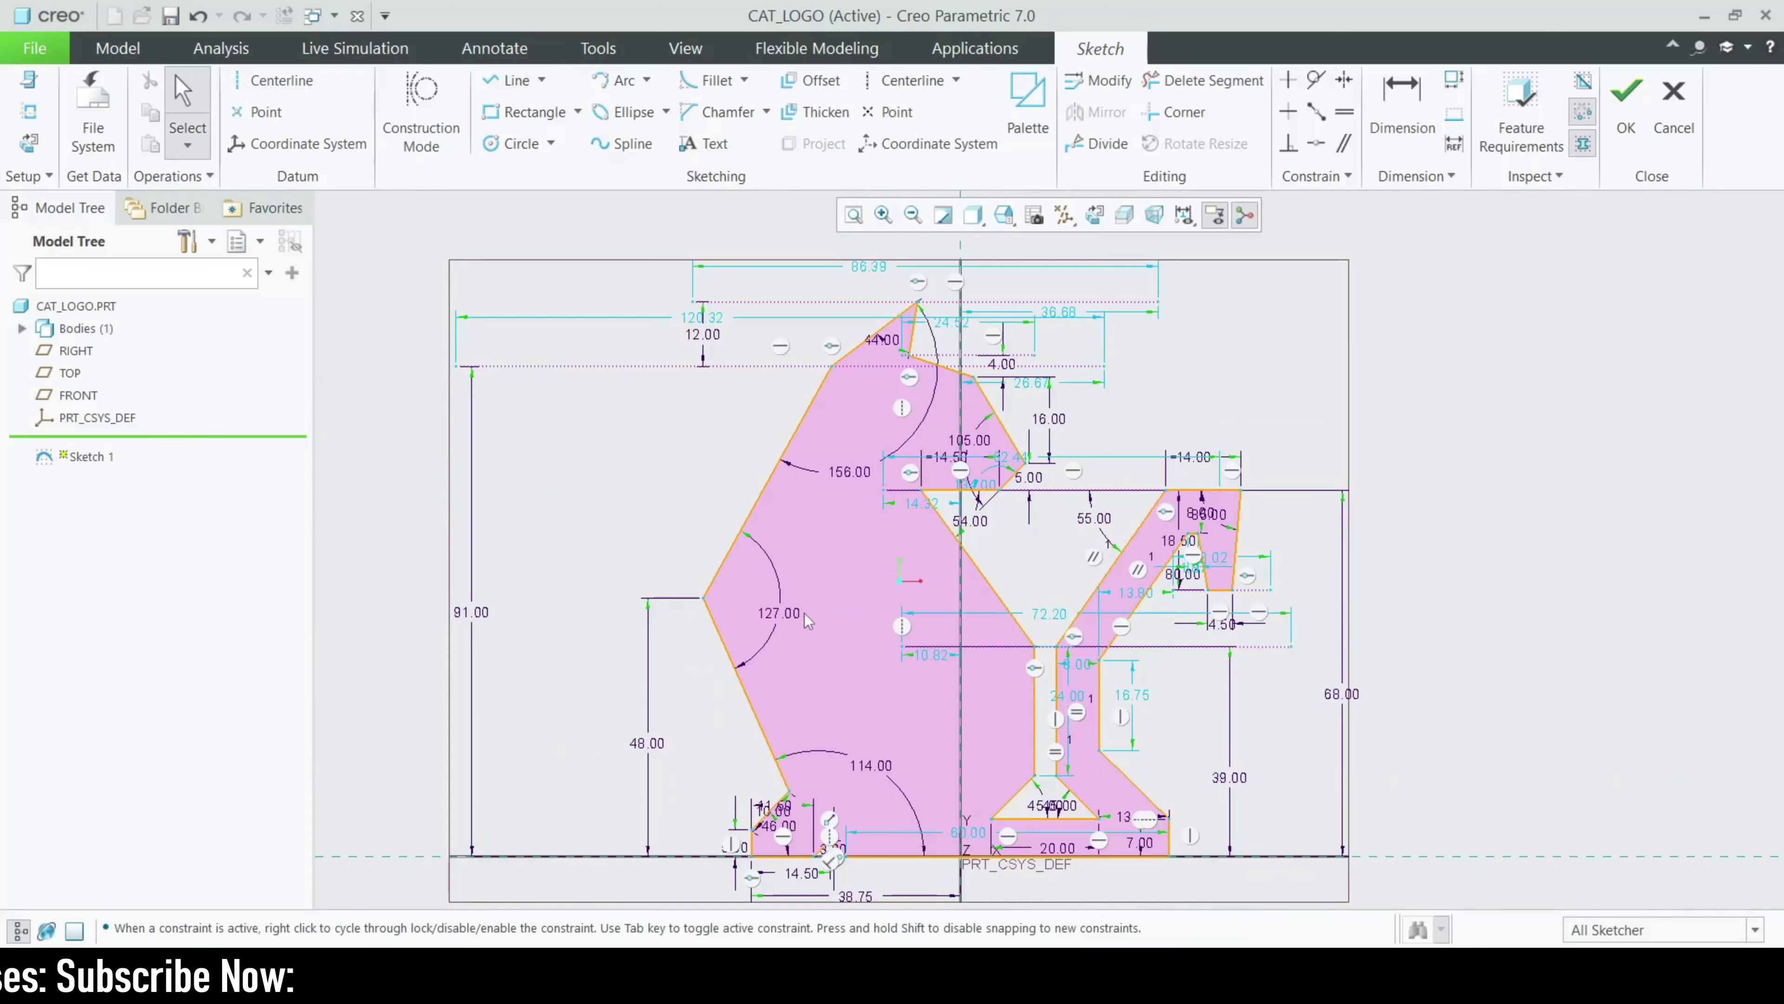
scroll(849, 655, up, 3)
scroll(892, 652, down, 5)
scroll(900, 667, up, 3)
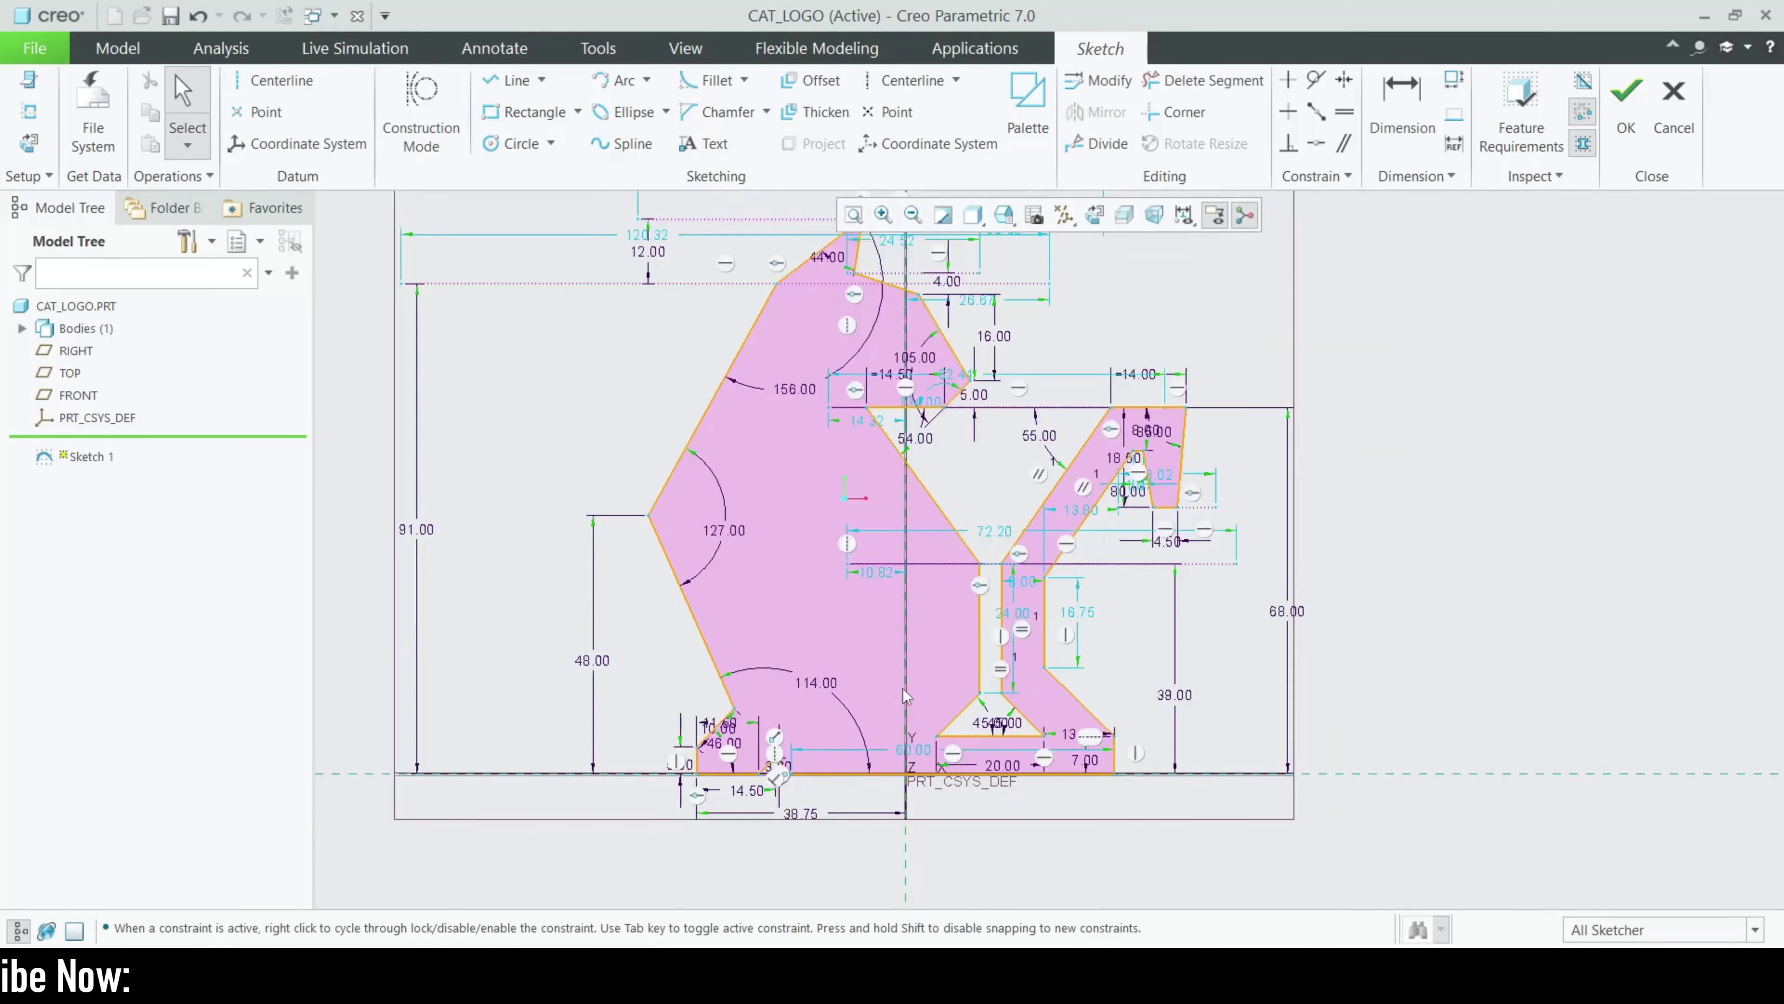
scroll(913, 679, down, 3)
scroll(920, 673, up, 3)
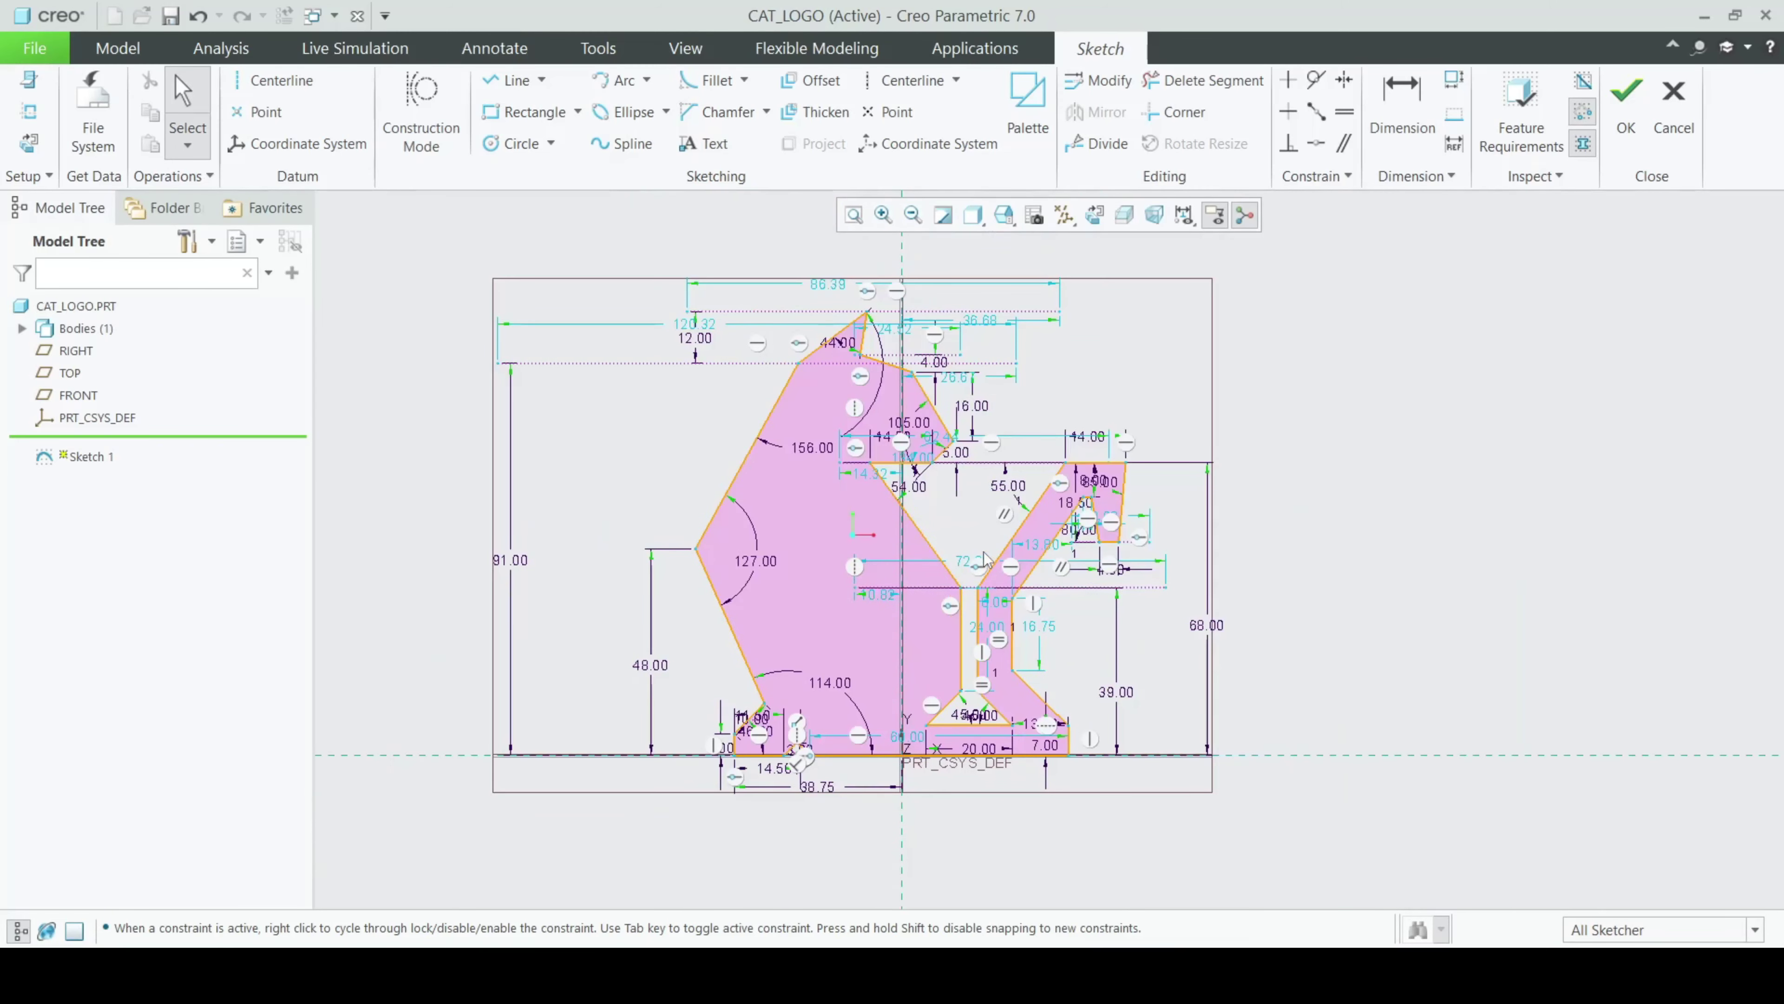
scroll(852, 704, down, 1)
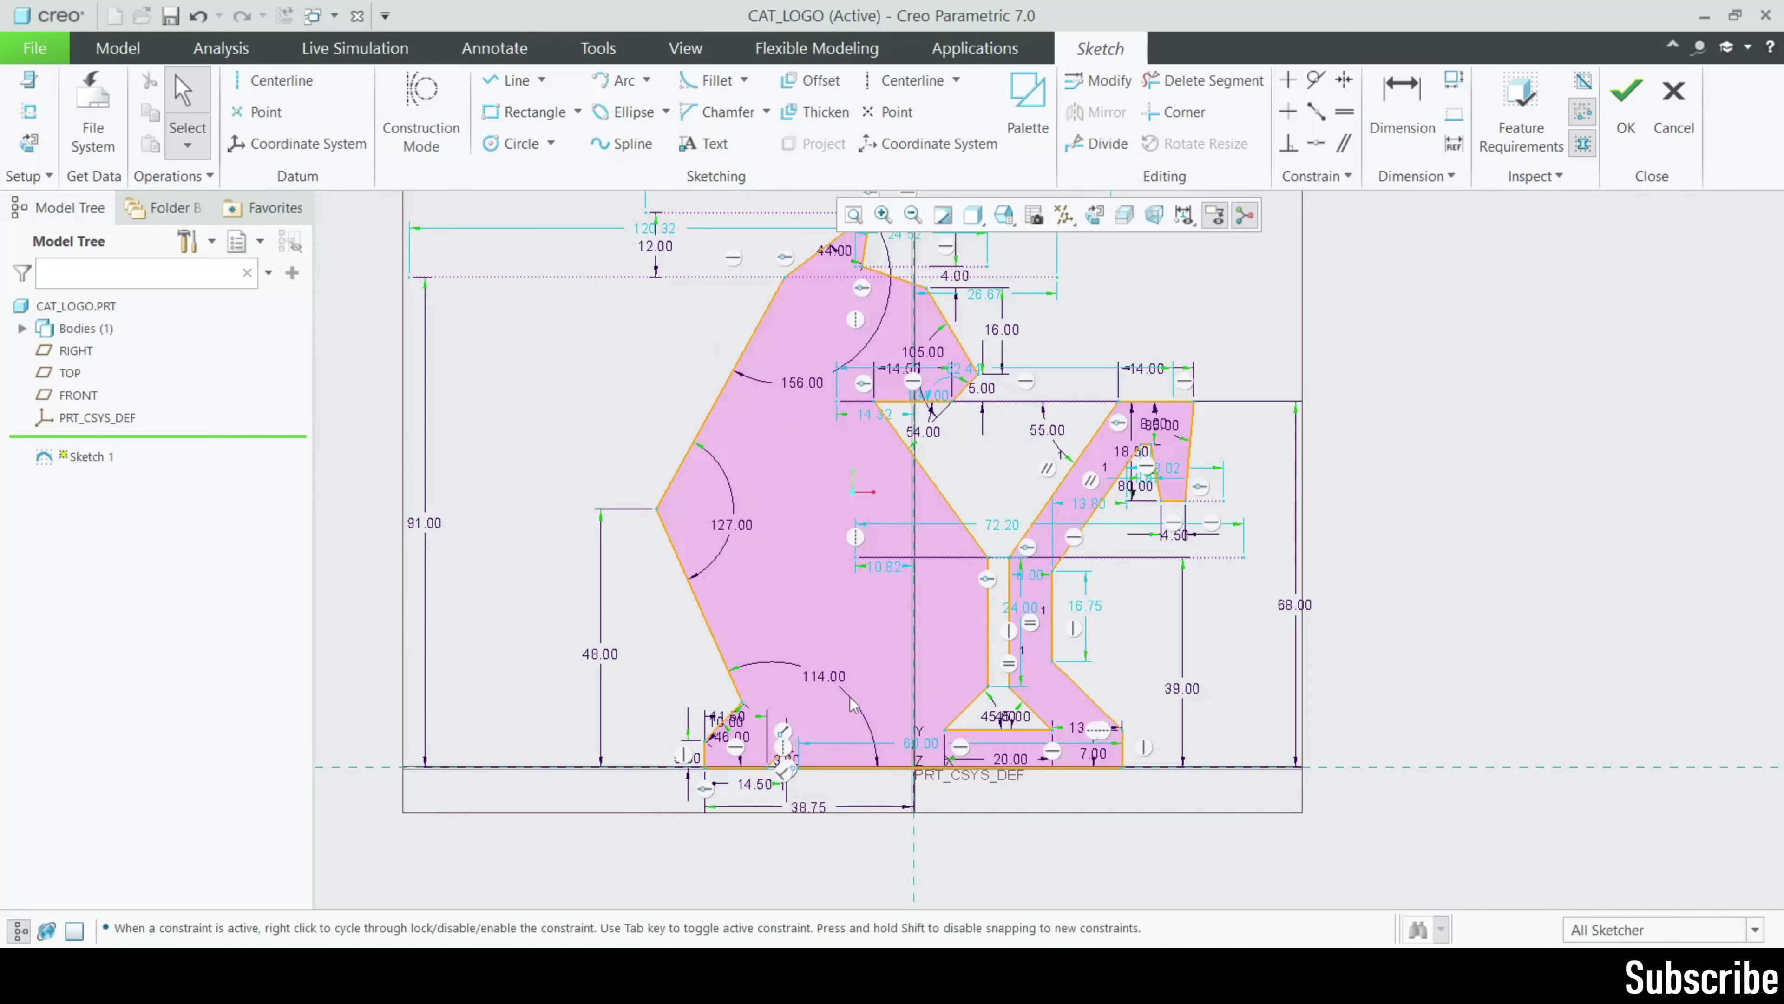
scroll(855, 683, up, 2)
scroll(856, 648, down, 2)
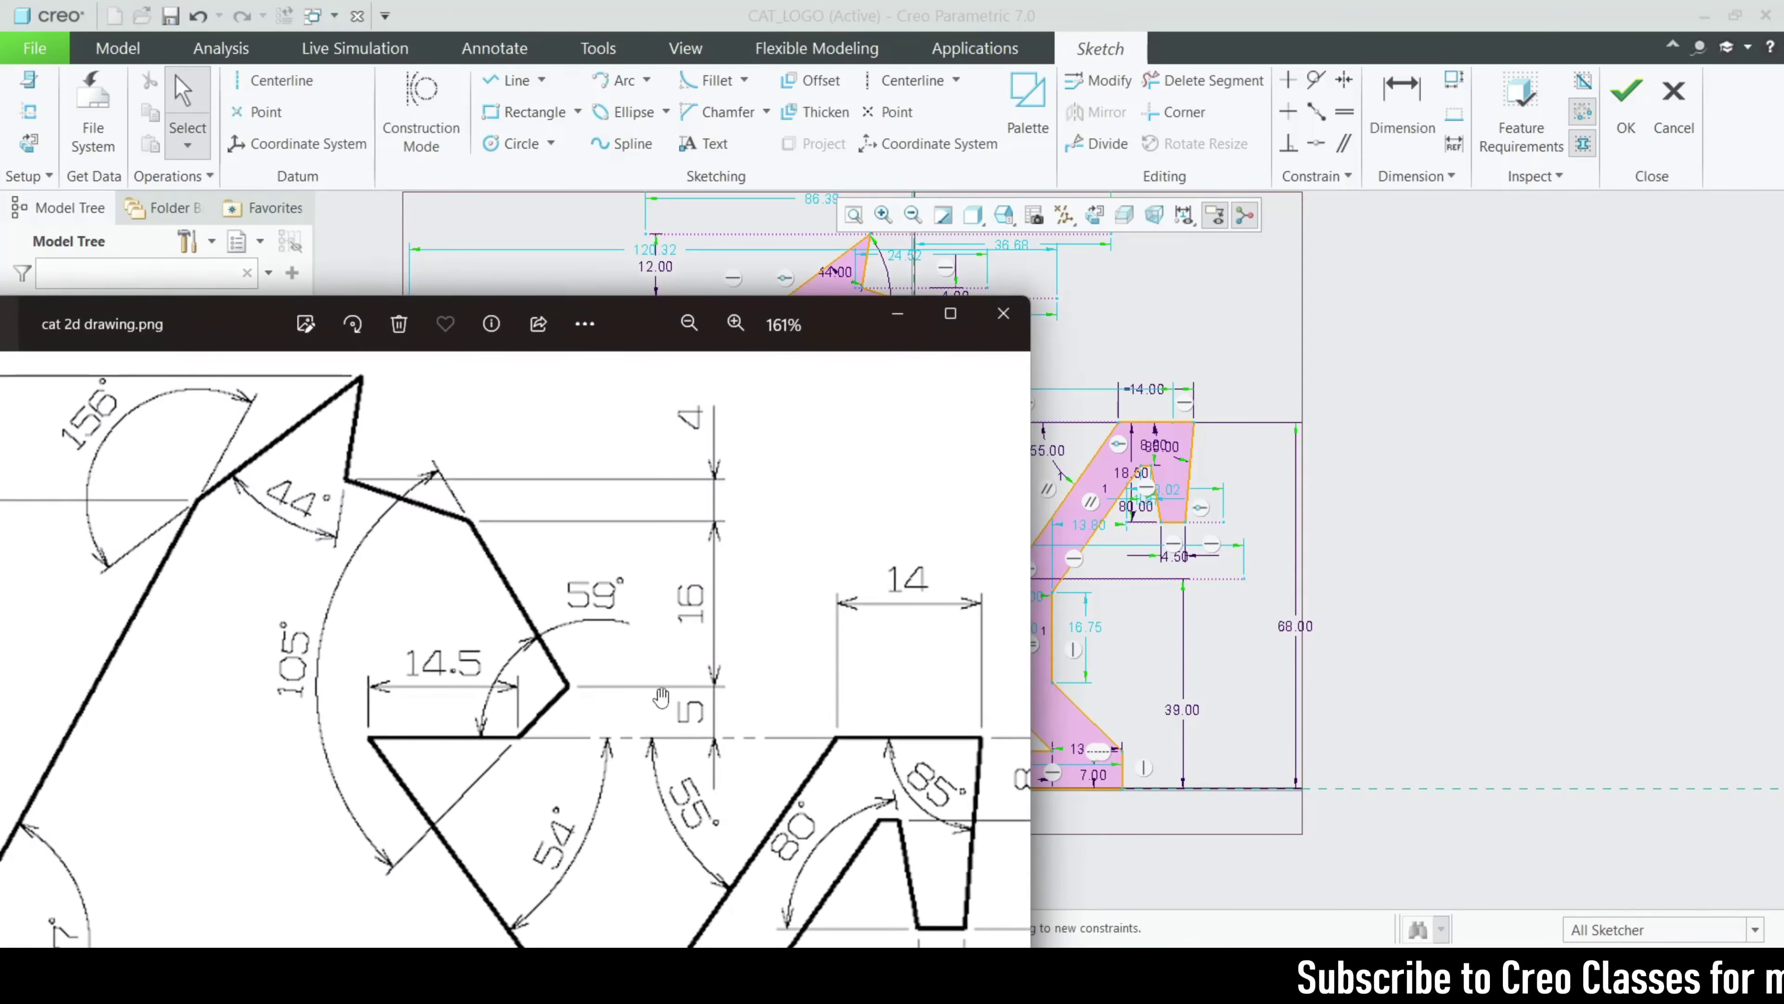
scroll(568, 686, down, 4)
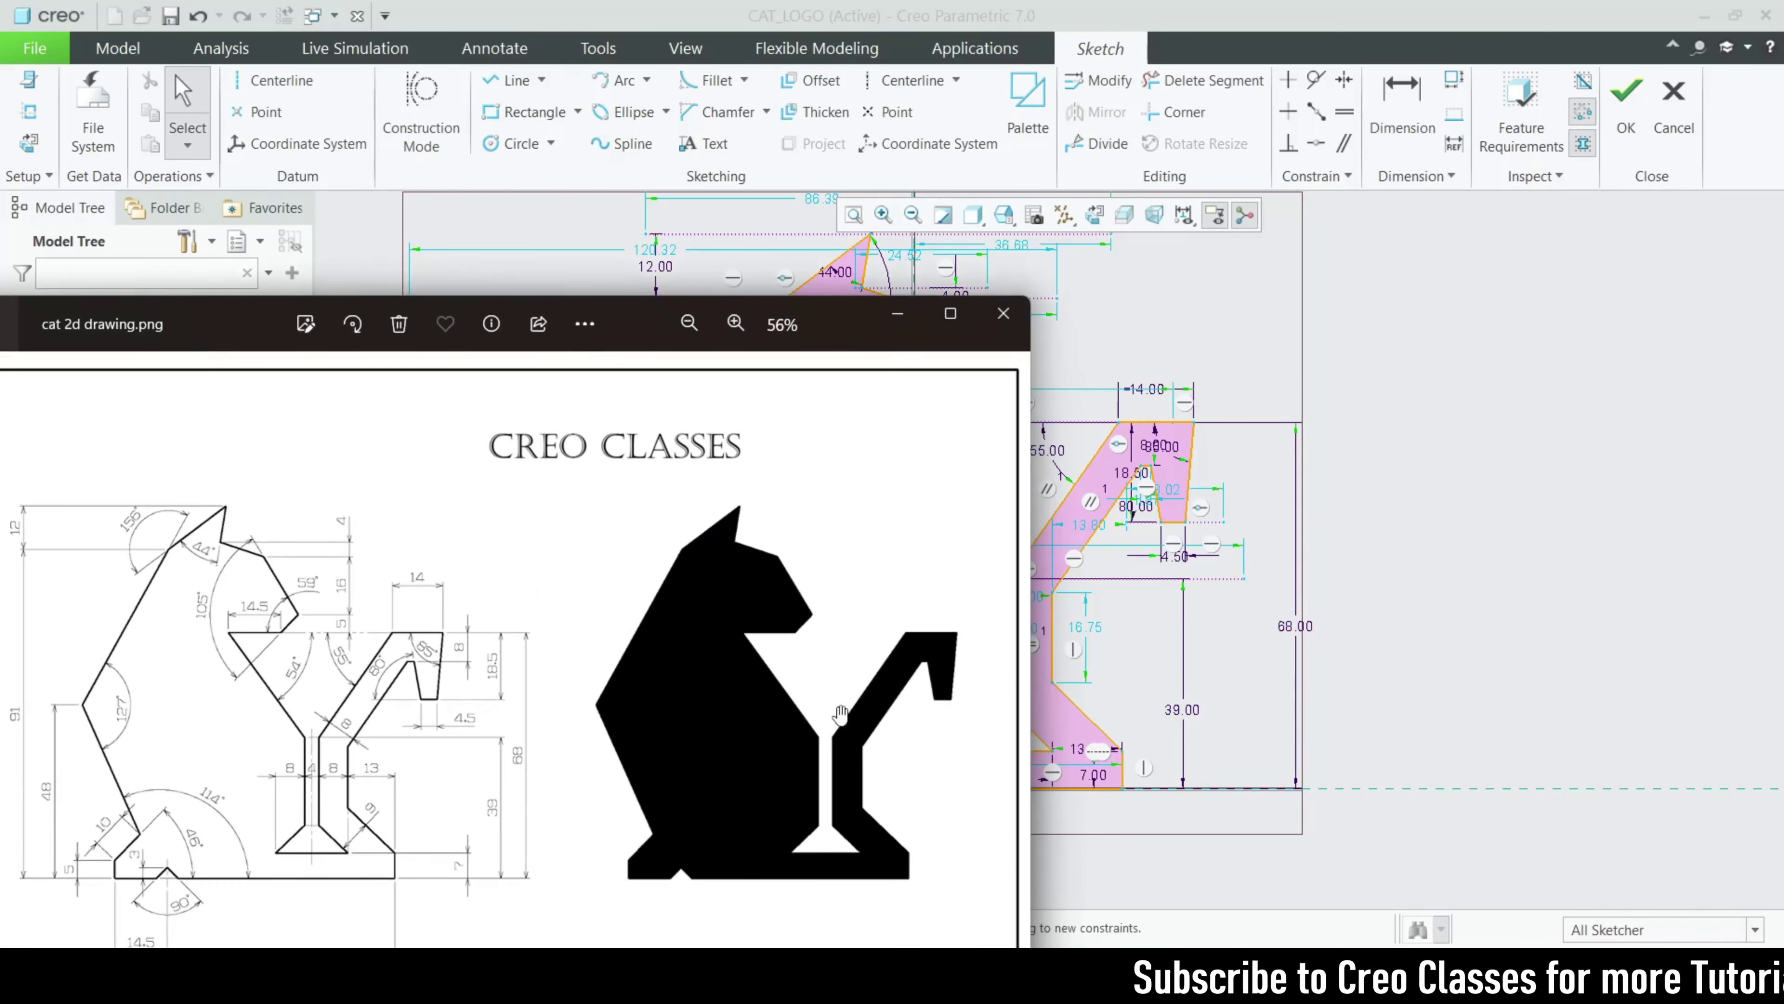
Step: Compare the solid cat silhouette in the reference image with the sketched outline and its foot details
scroll(840, 712, up, 4)
scroll(597, 693, down, 2)
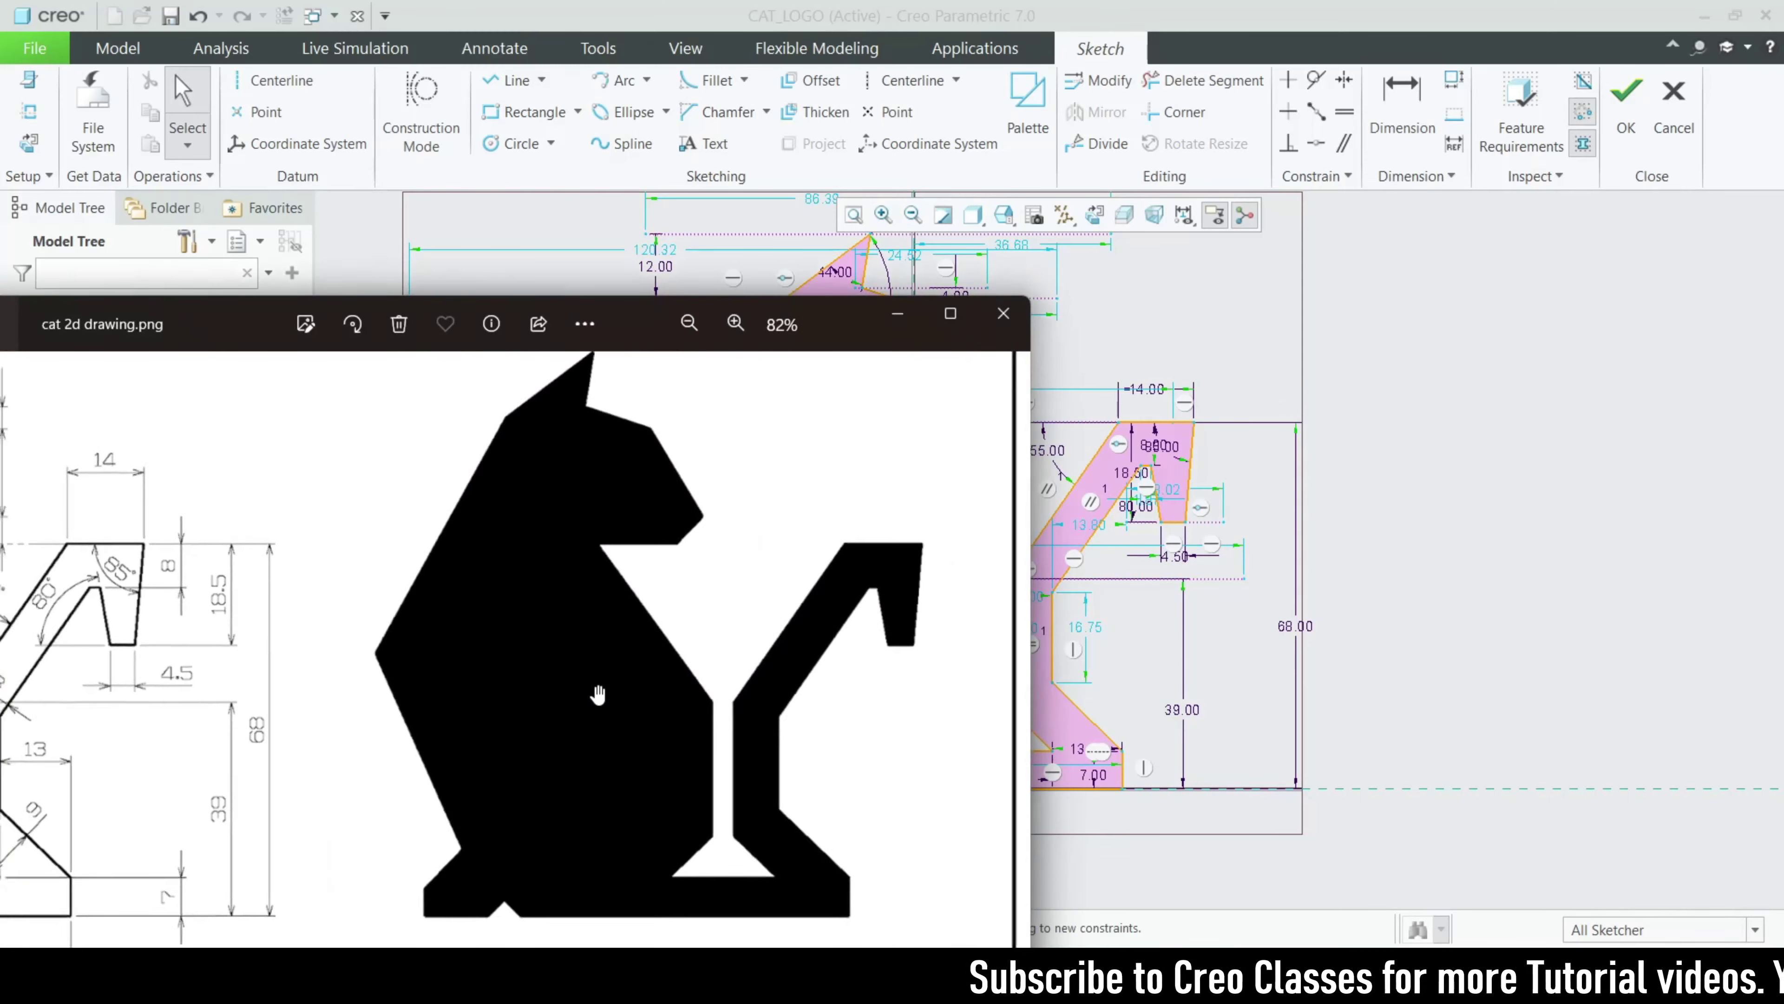
scroll(1537, 652, up, 3)
scroll(1327, 647, down, 3)
scroll(1327, 648, up, 2)
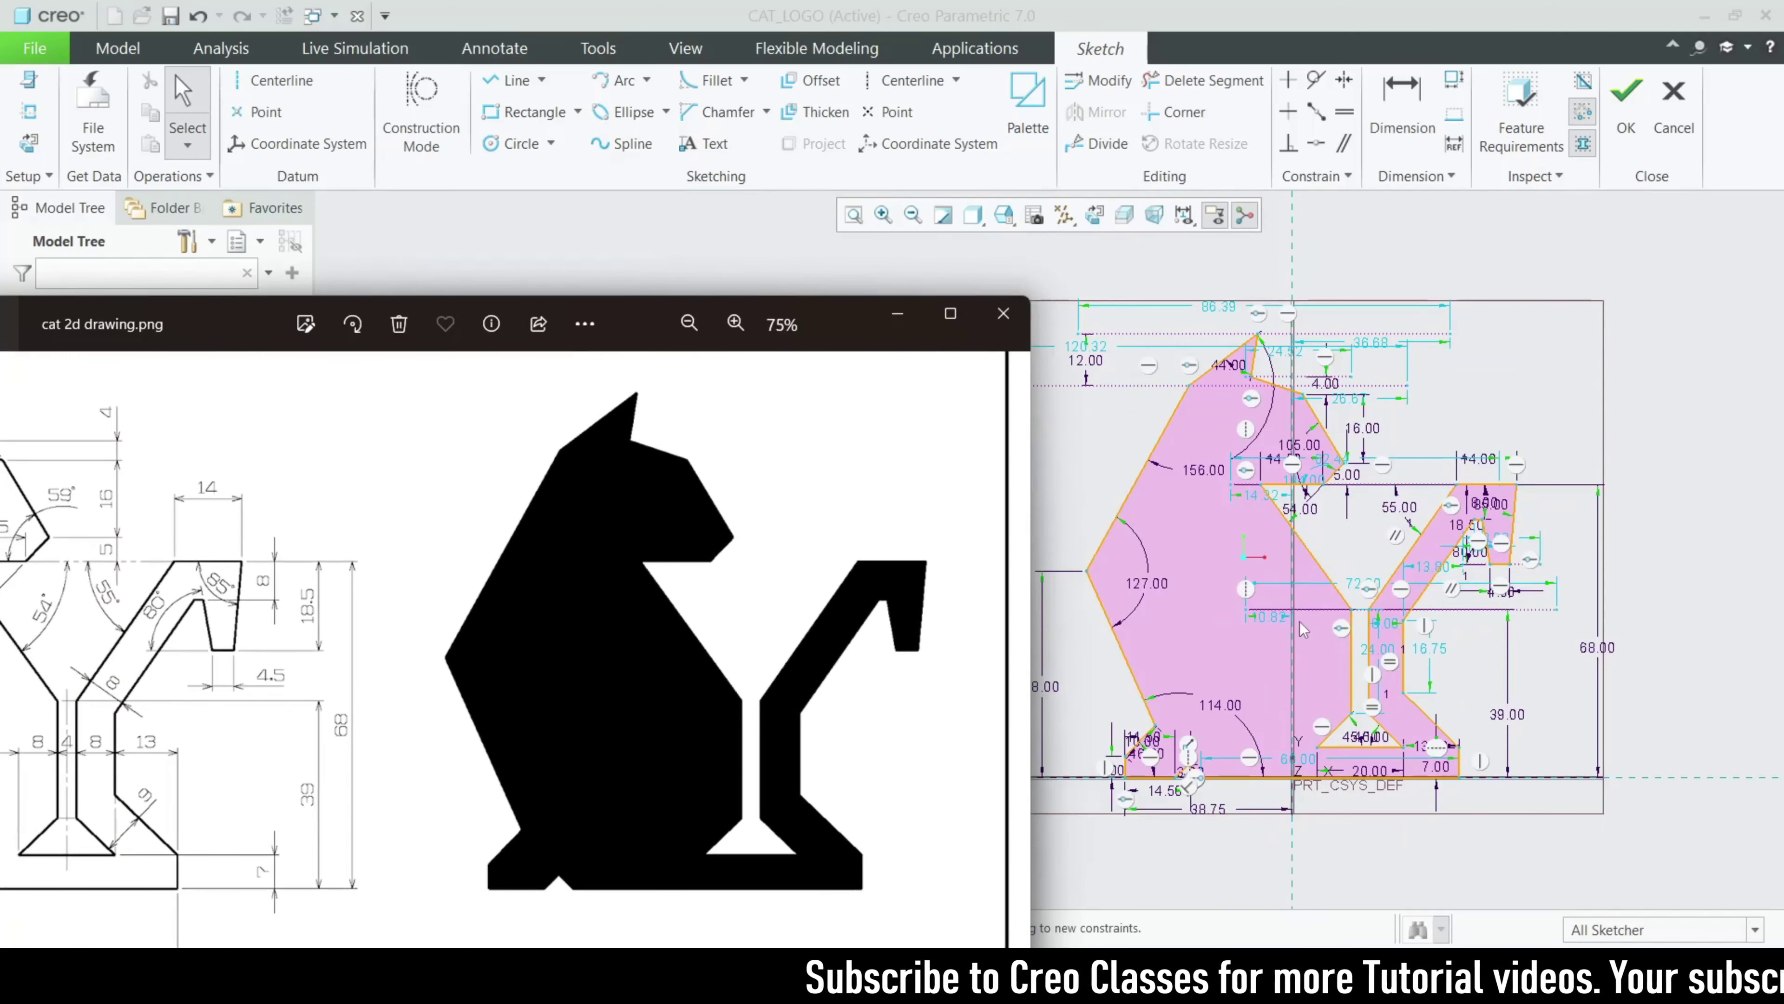
scroll(1199, 614, down, 2)
scroll(1170, 770, down, 1)
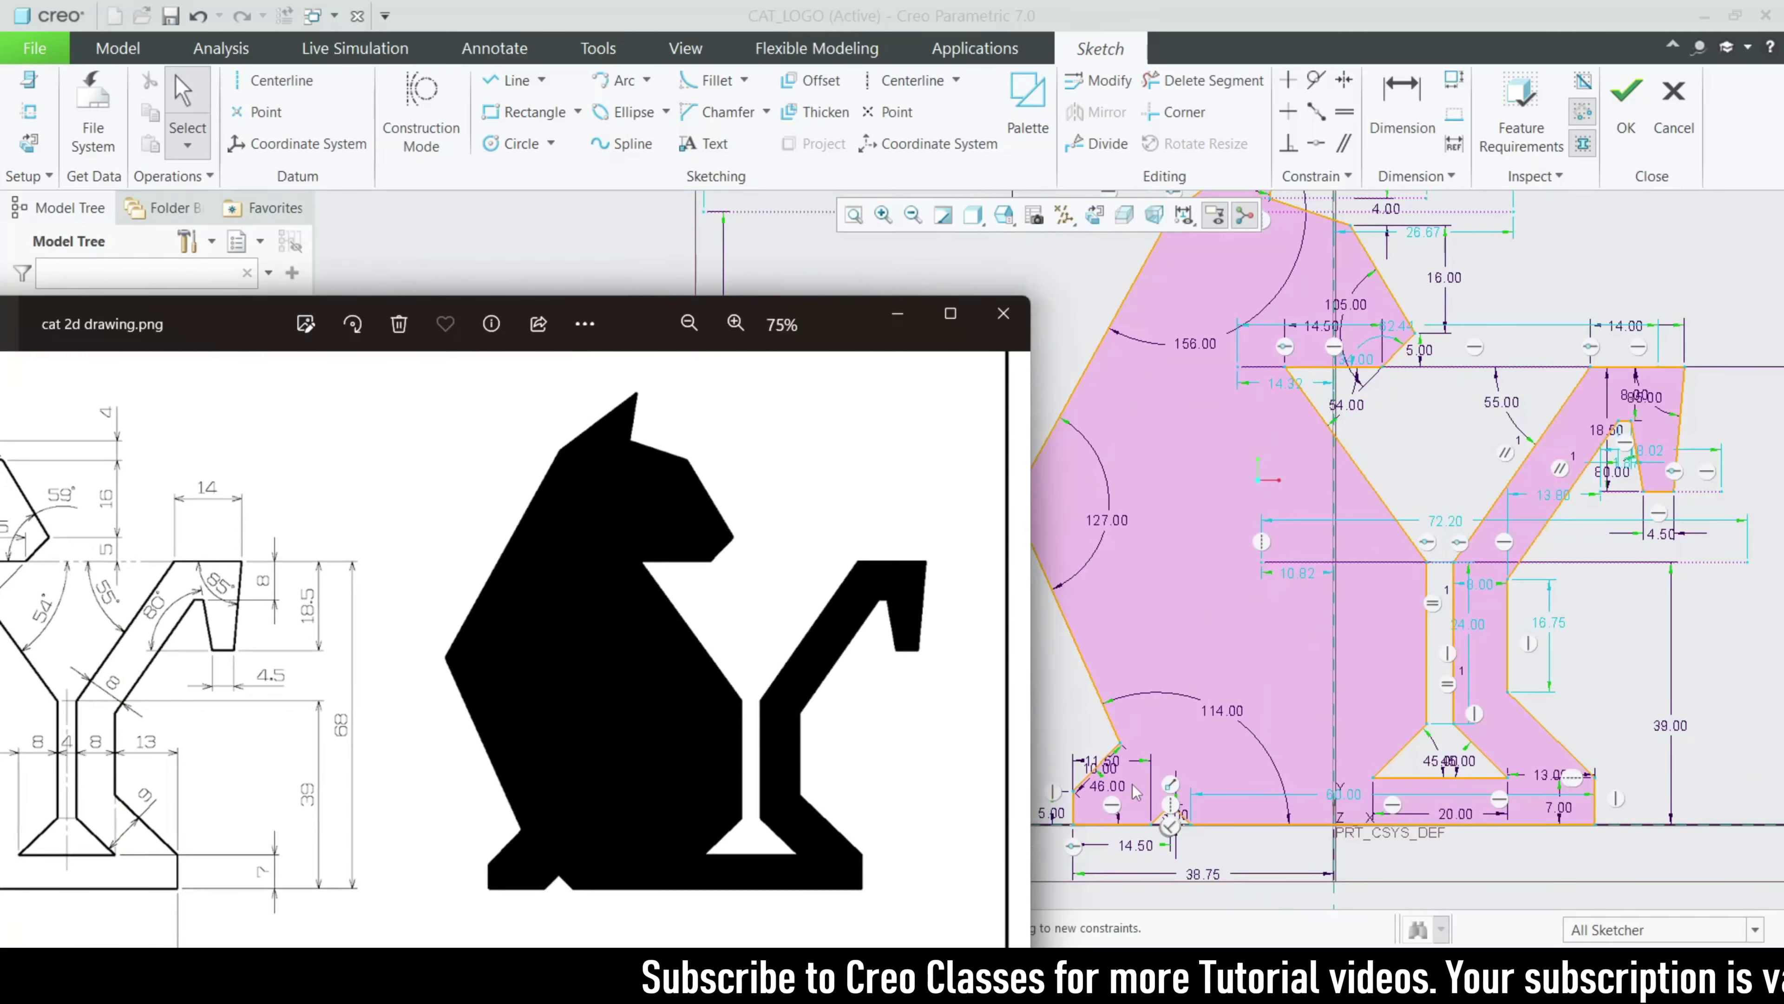
scroll(1165, 772, up, 3)
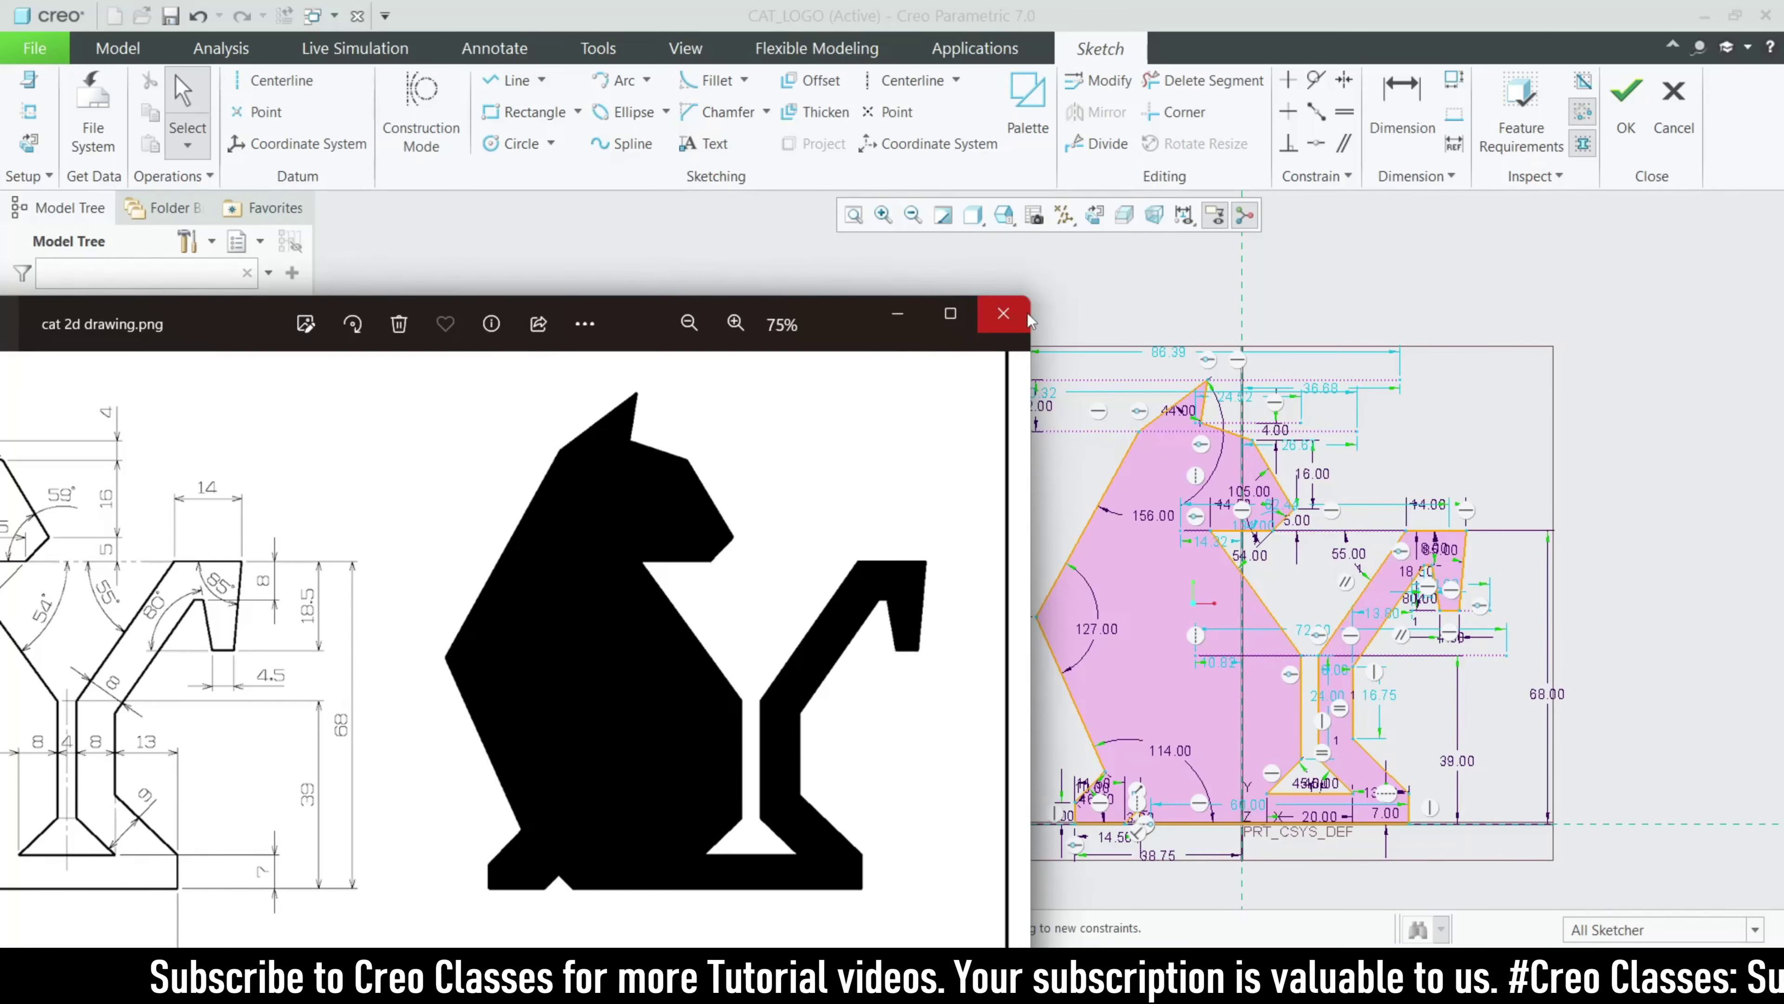
Step: Close the reference drawing and accept the finished cat sketch
click(1003, 313)
scroll(826, 559, up, 2)
scroll(1173, 633, down, 3)
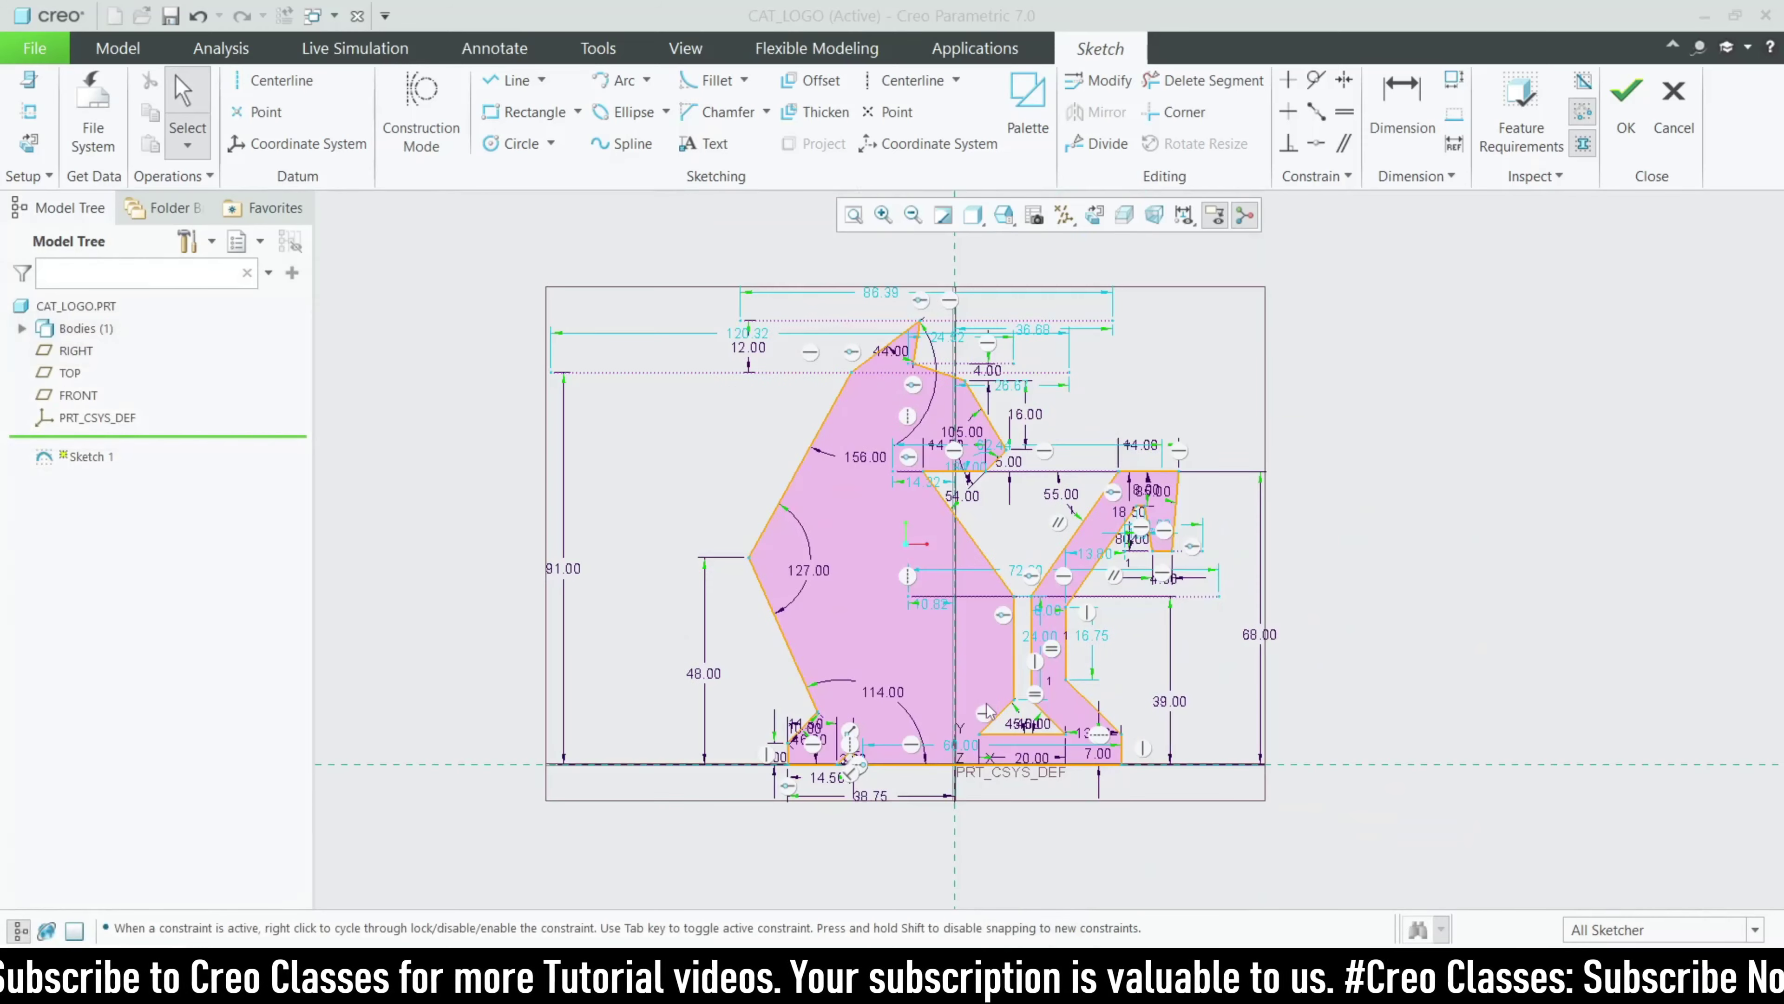
click(1626, 106)
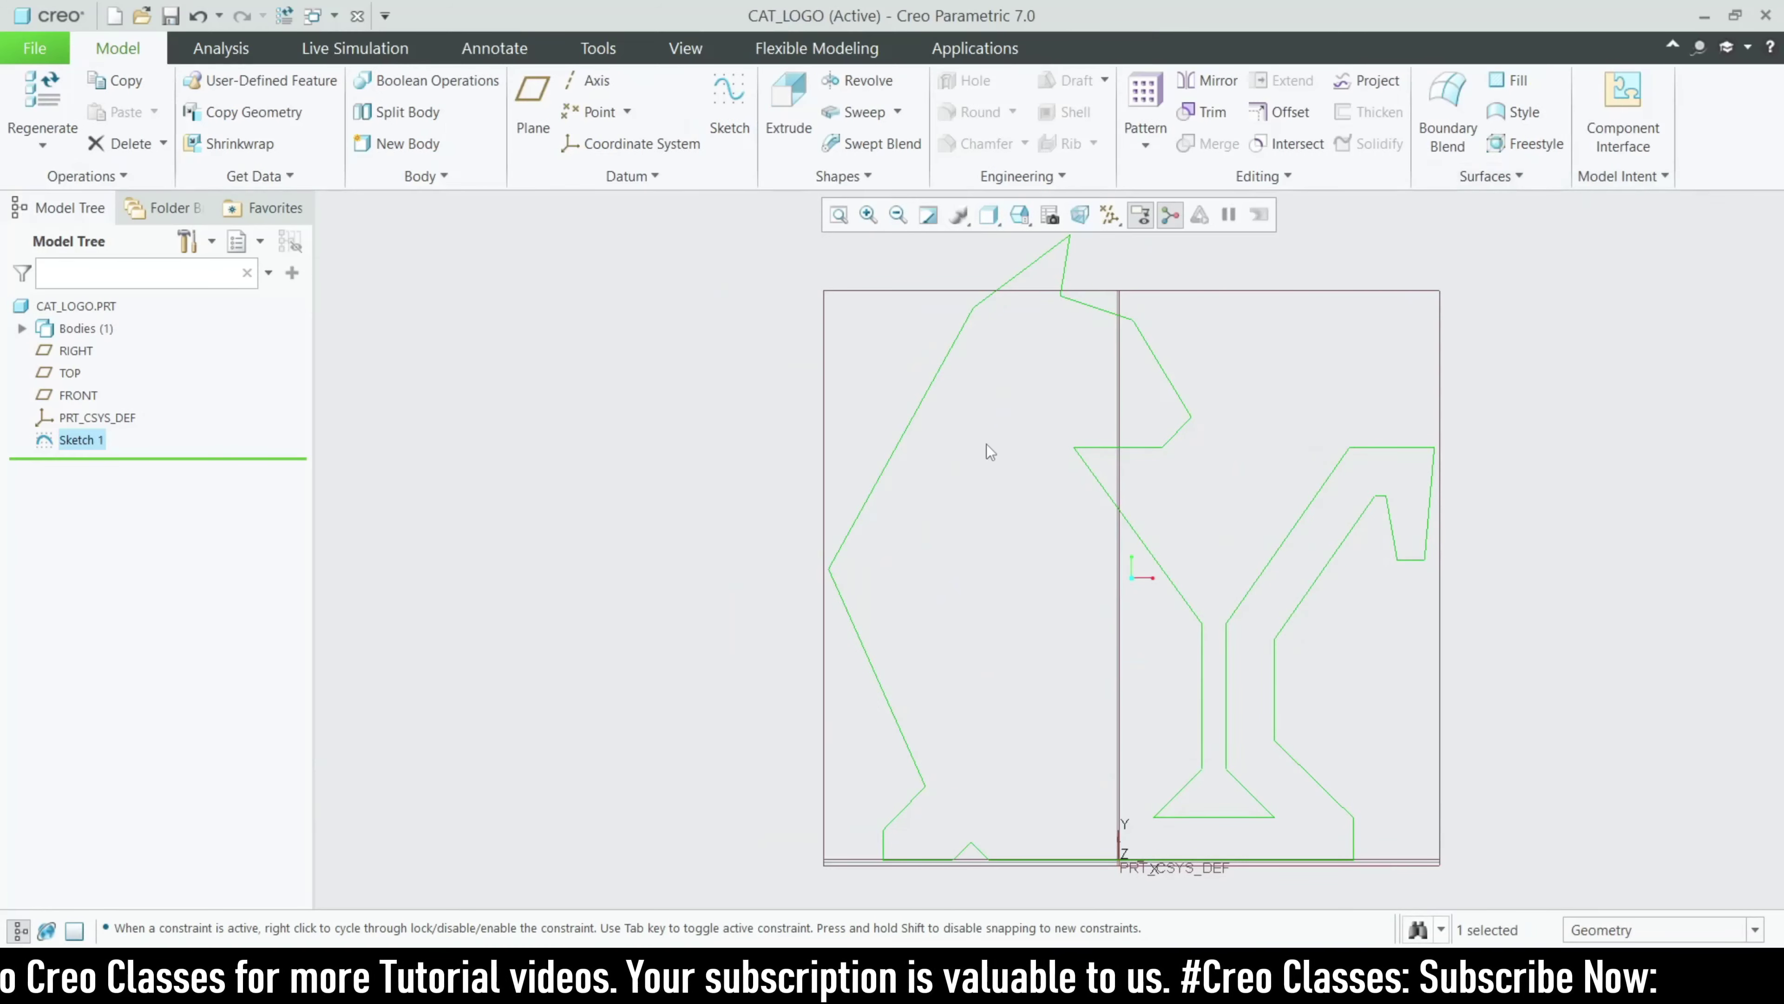
Step: Extrude the cat sketch as a solid to a depth of 10, displaying the model shaded with edges
scroll(1315, 532, up, 2)
mouse_move(1315, 532)
middle_down()
mouse_move(1263, 510)
mouse_move(1334, 542)
mouse_move(1311, 514)
mouse_move(1292, 535)
middle_up()
click(787, 99)
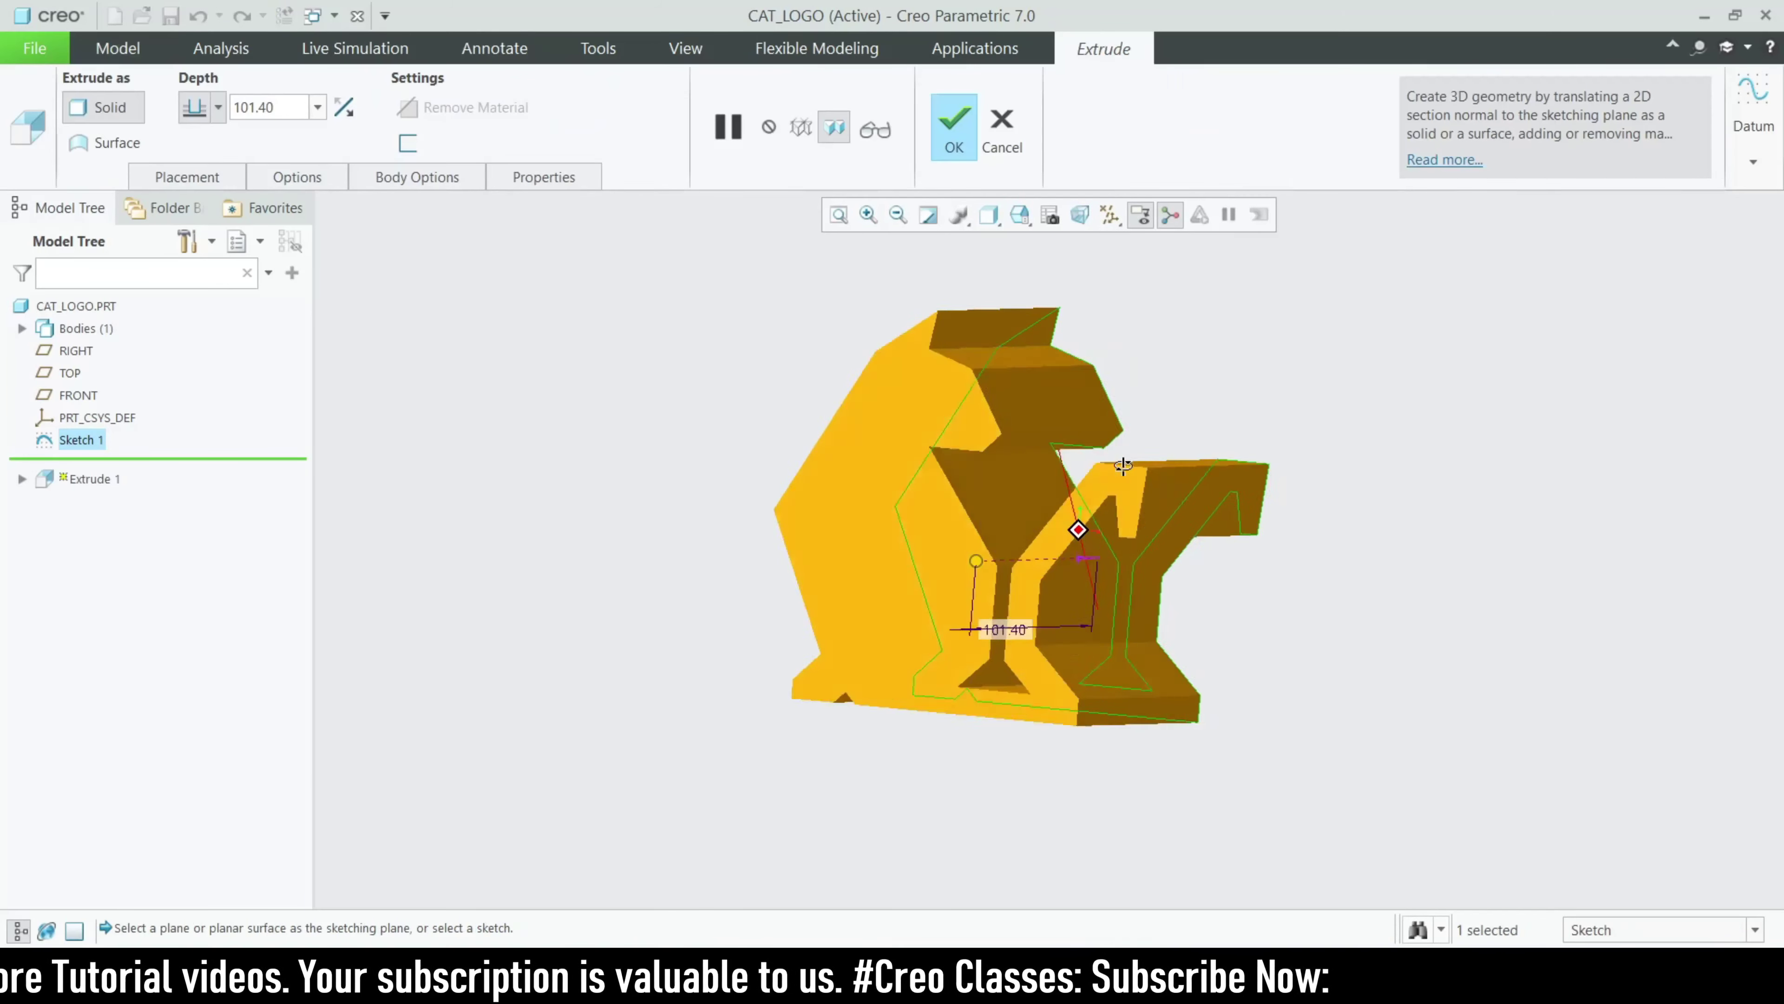
click(984, 224)
click(1079, 267)
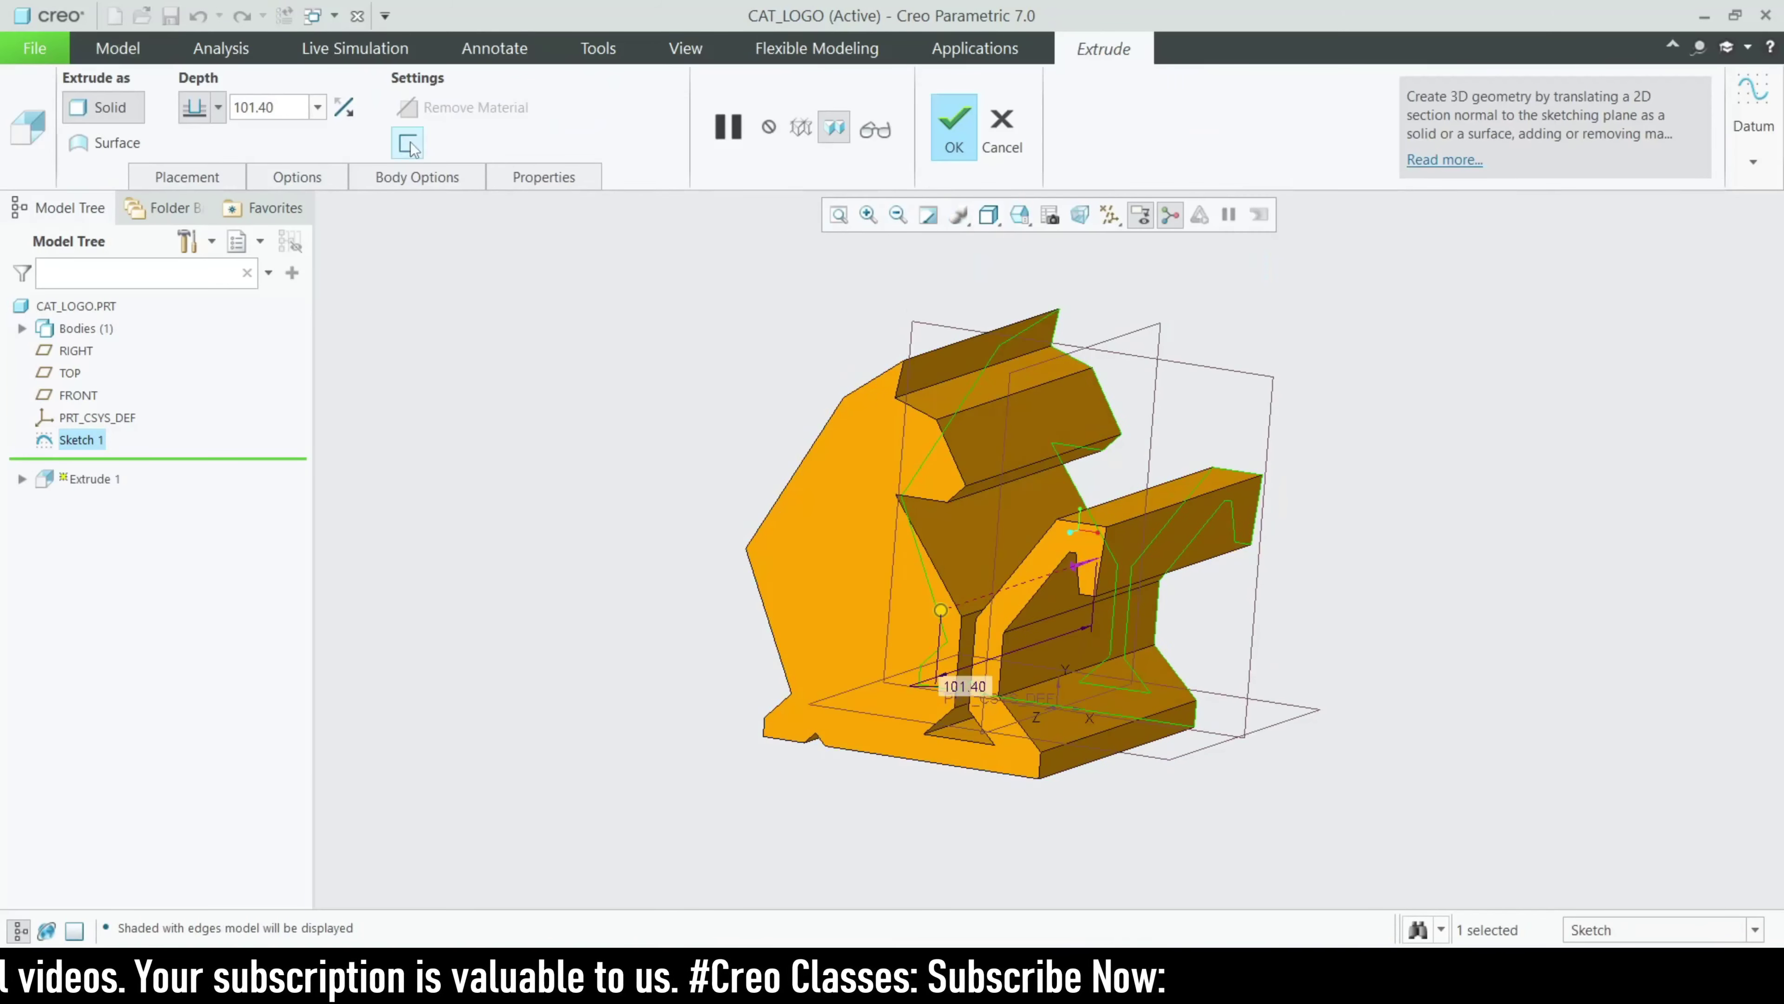
double_click(290, 109)
text(10)
key(Return)
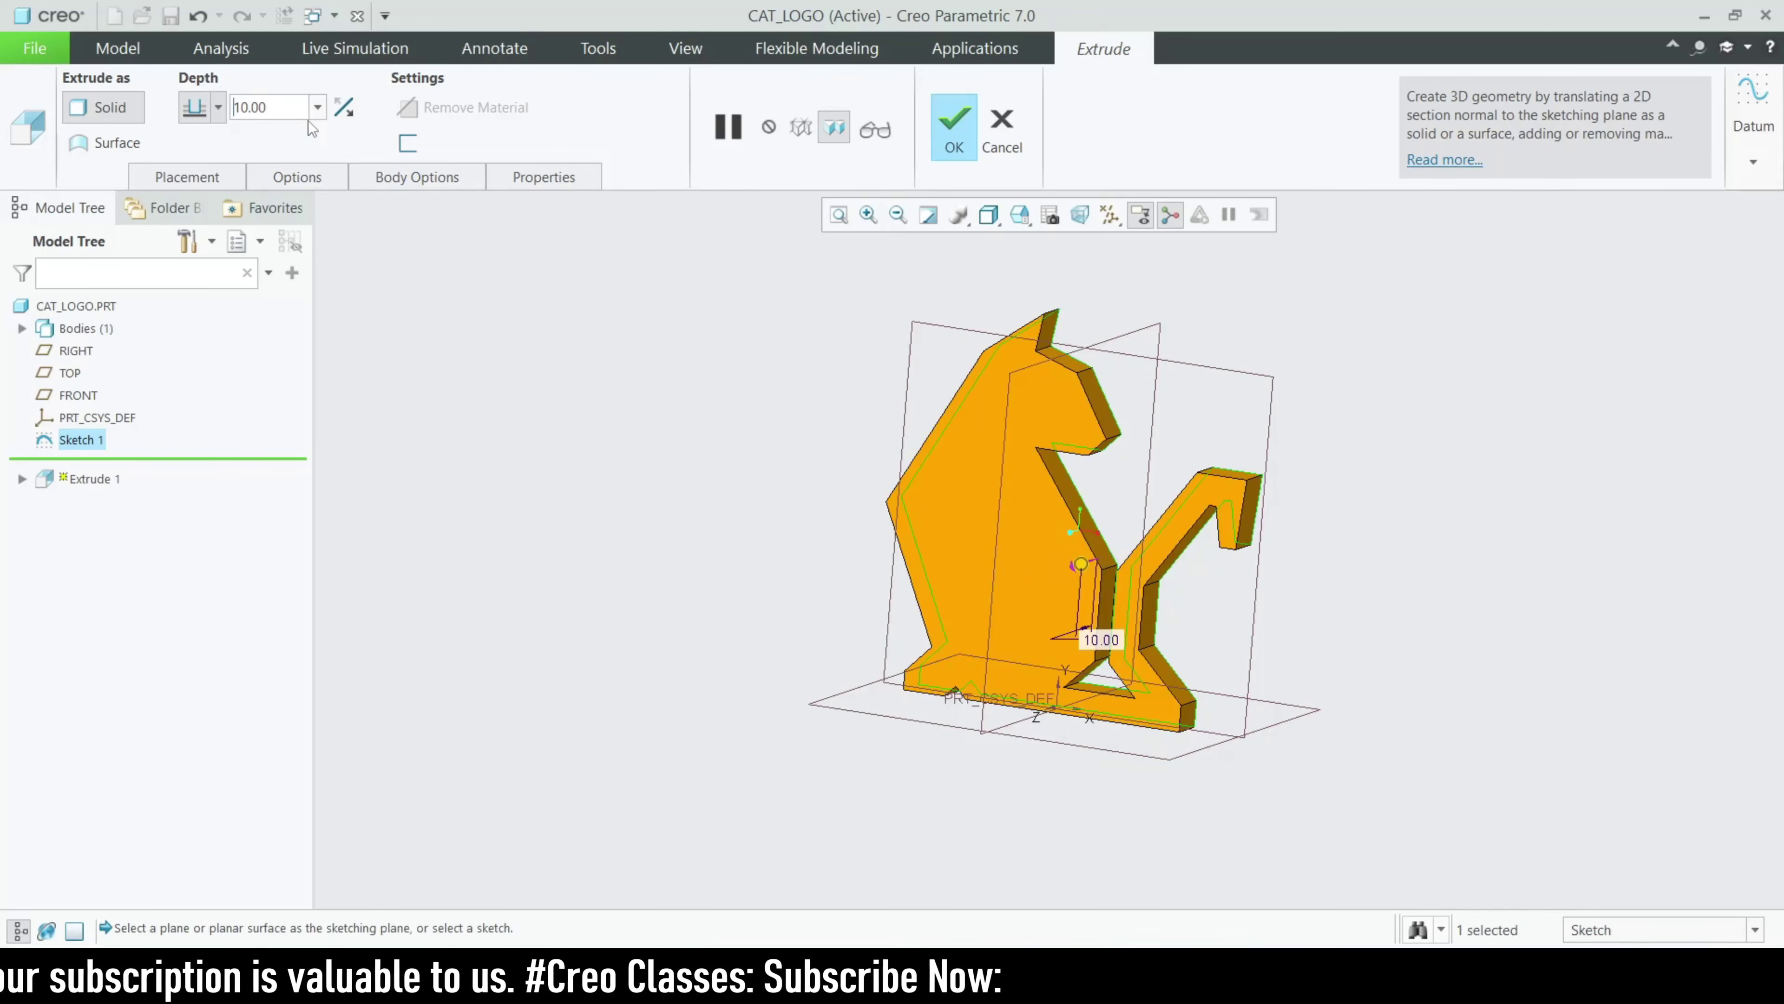
click(935, 147)
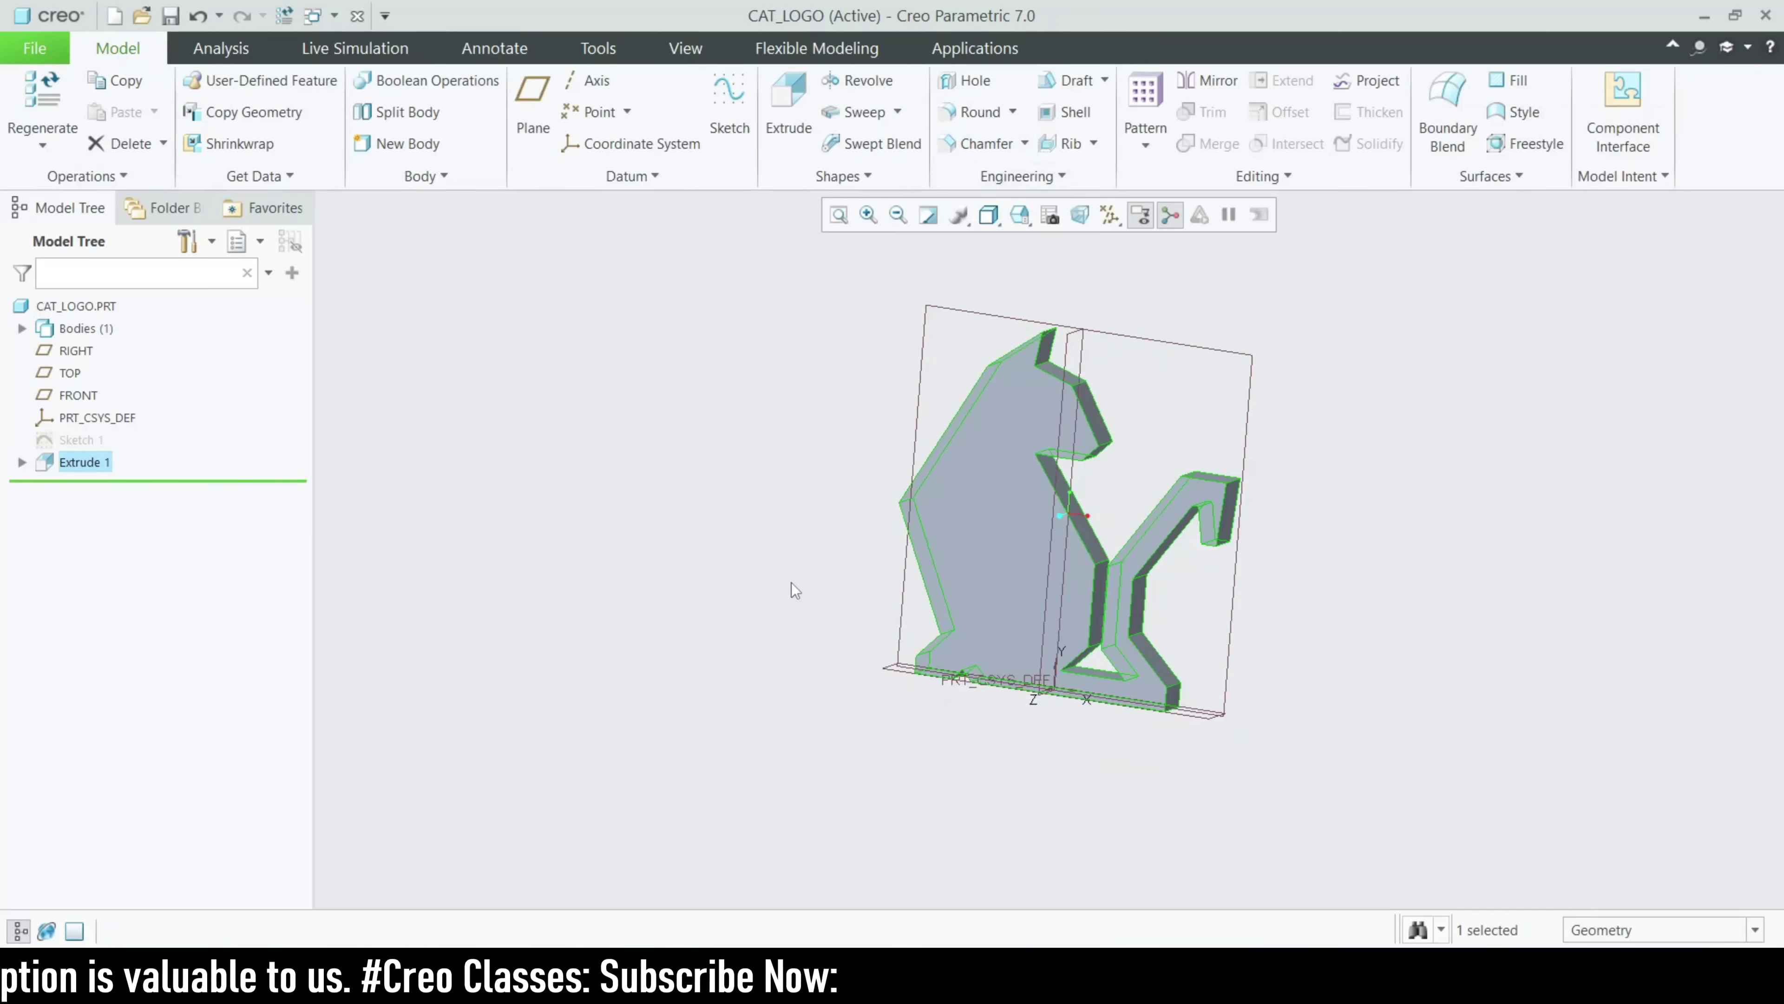
Step: Start a new extrude sketch on the flat cat face on the reverse side of the body
middle_drag(797, 584, 826, 715)
click(1102, 594)
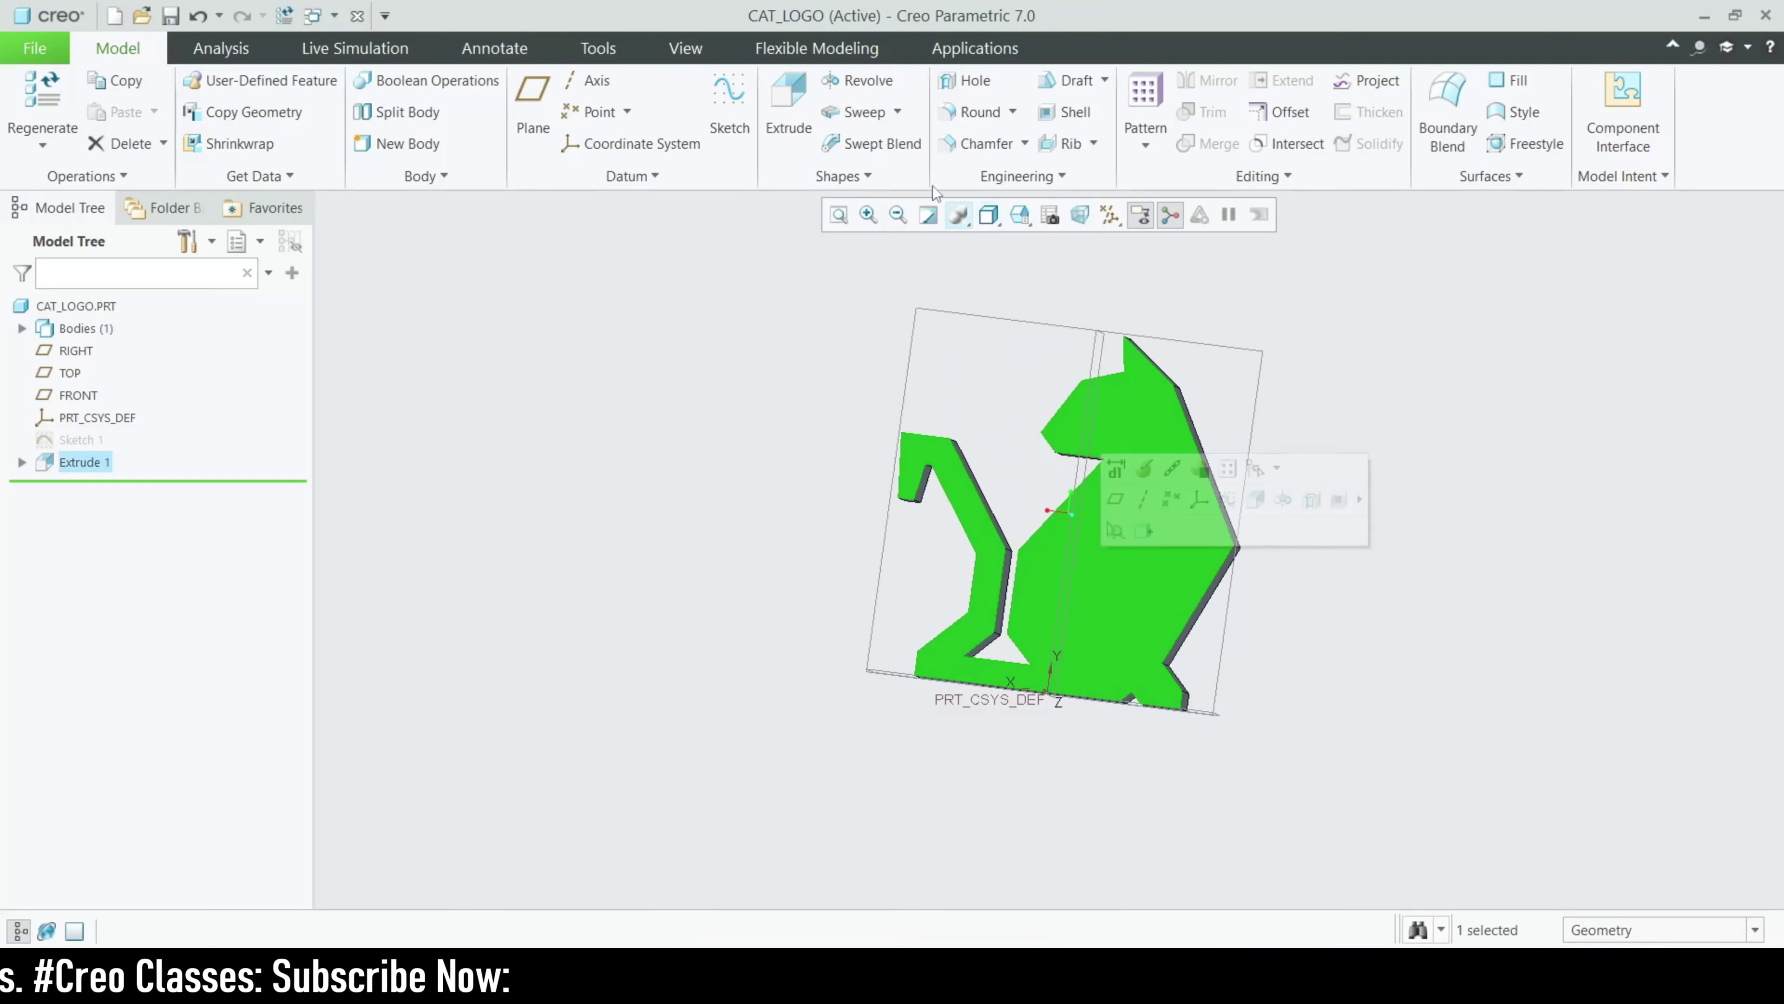
click(788, 98)
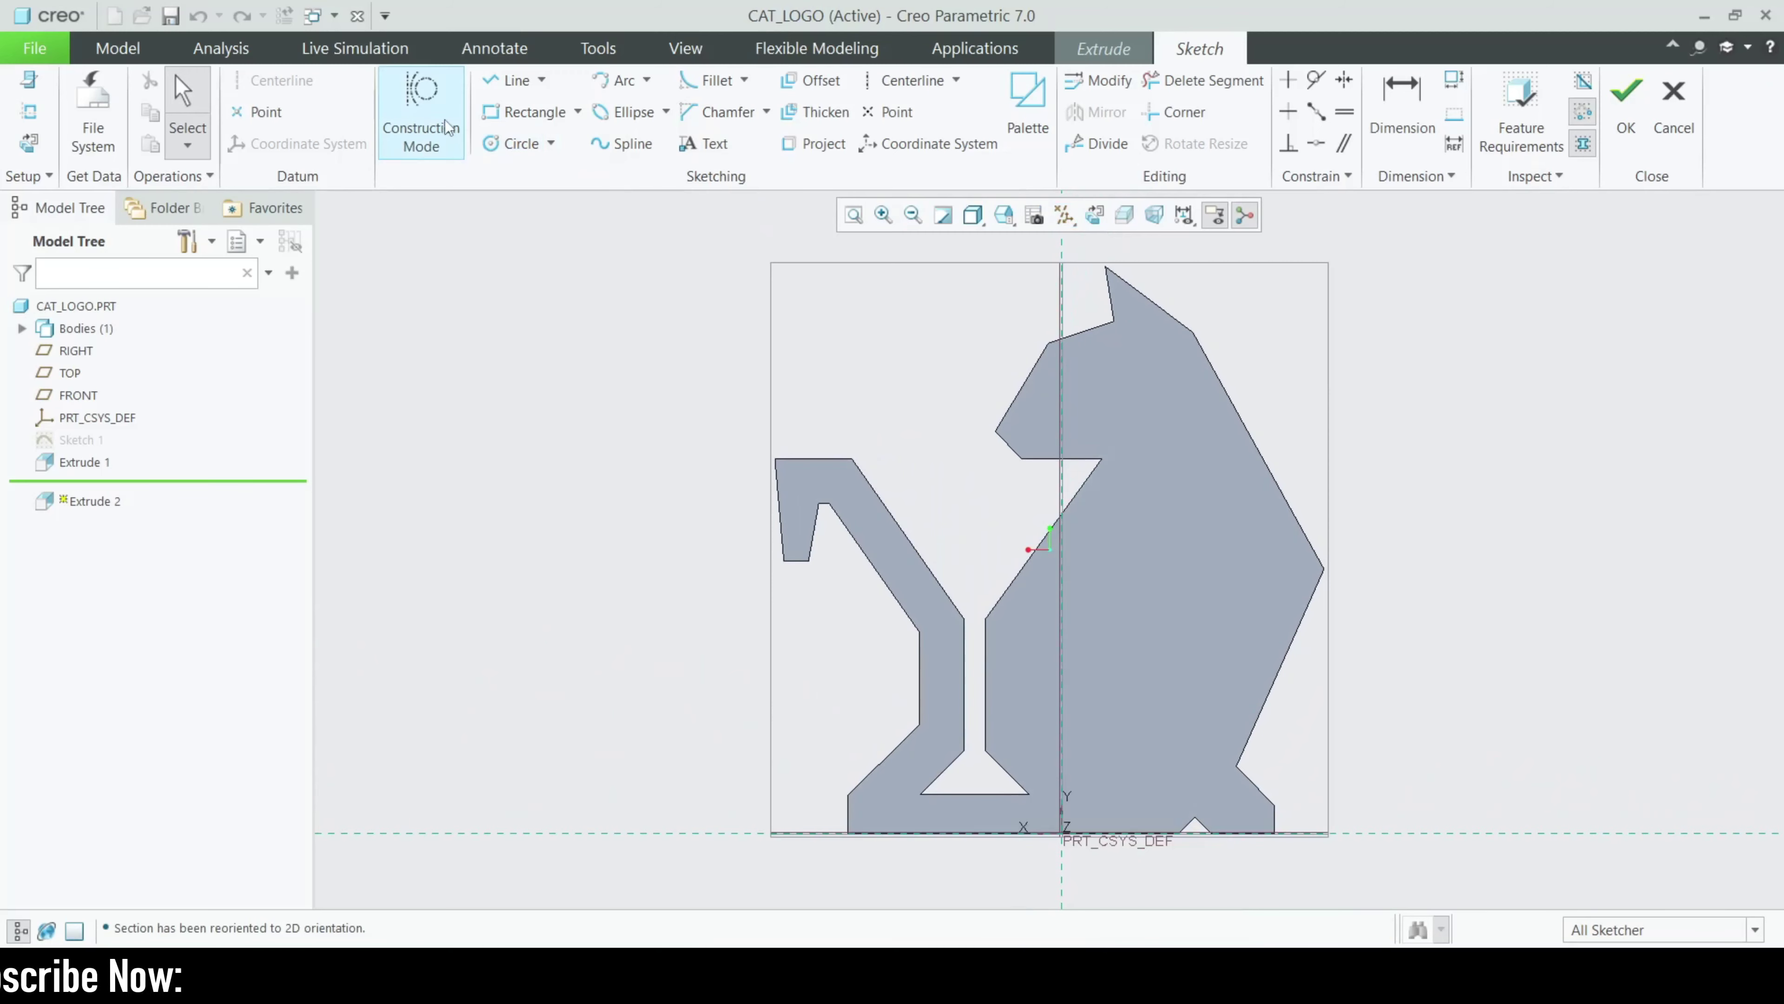
Step: Sketch a vertical line along the vertical reference from the upper datum boundary down to the origin
click(513, 80)
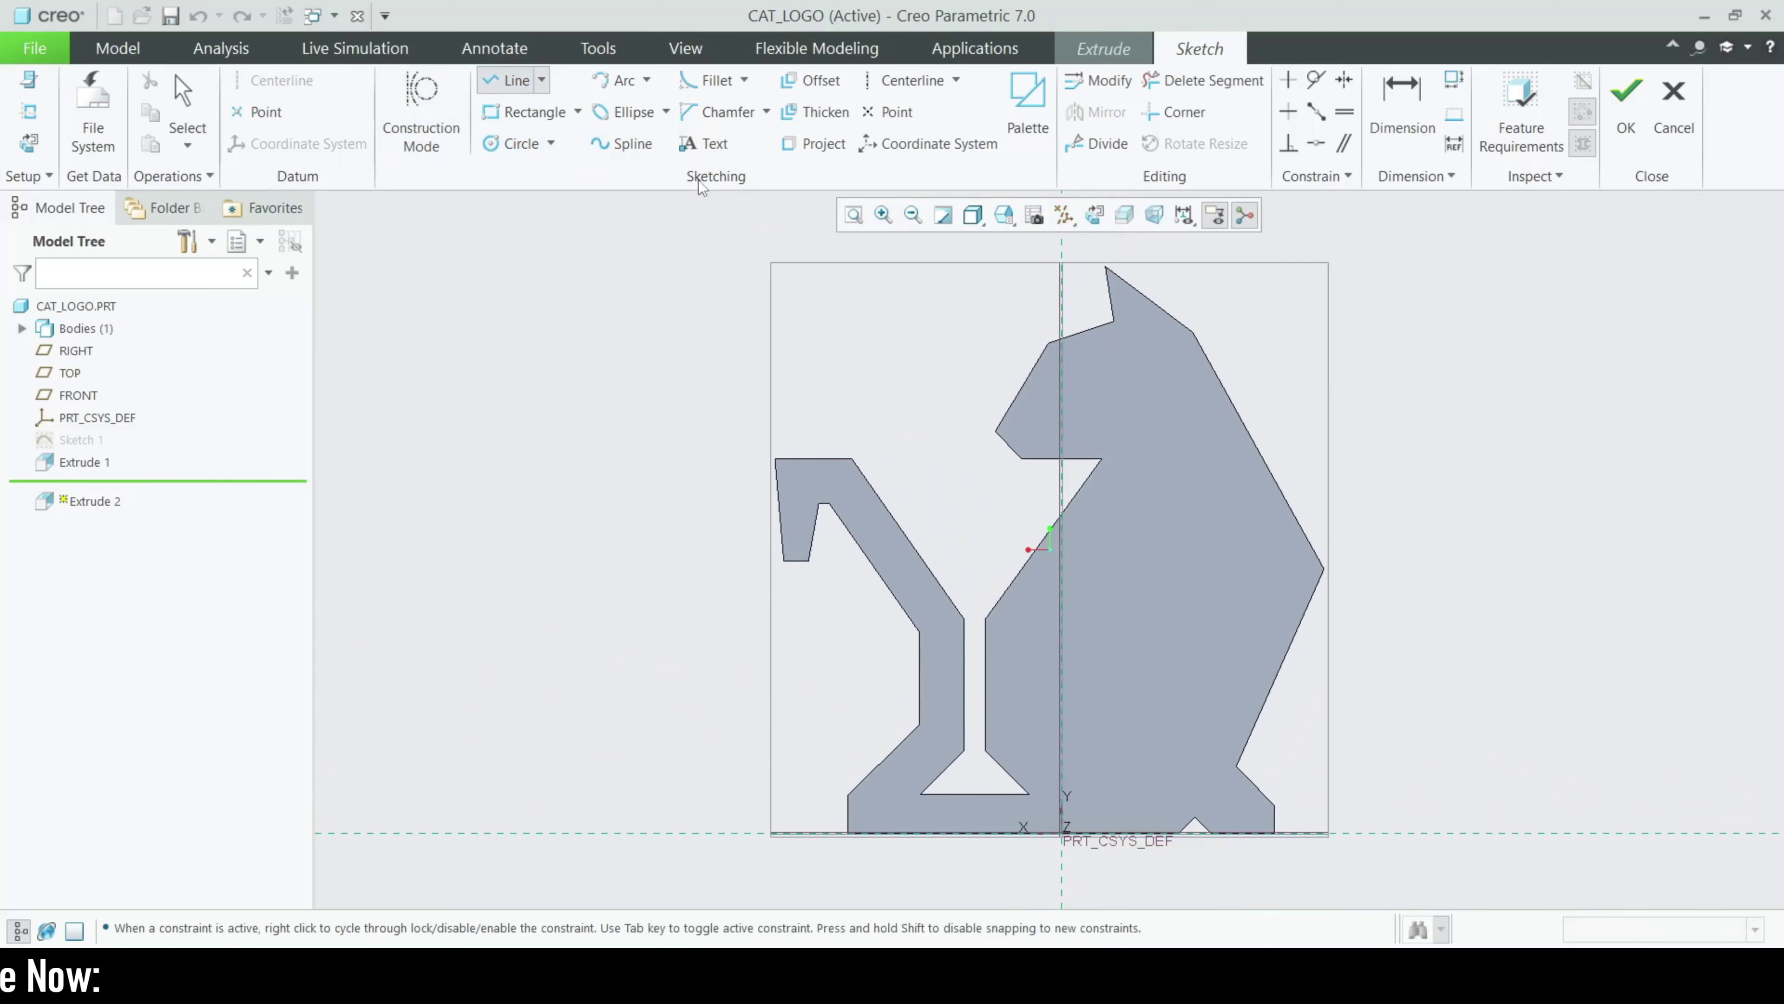
click(1062, 266)
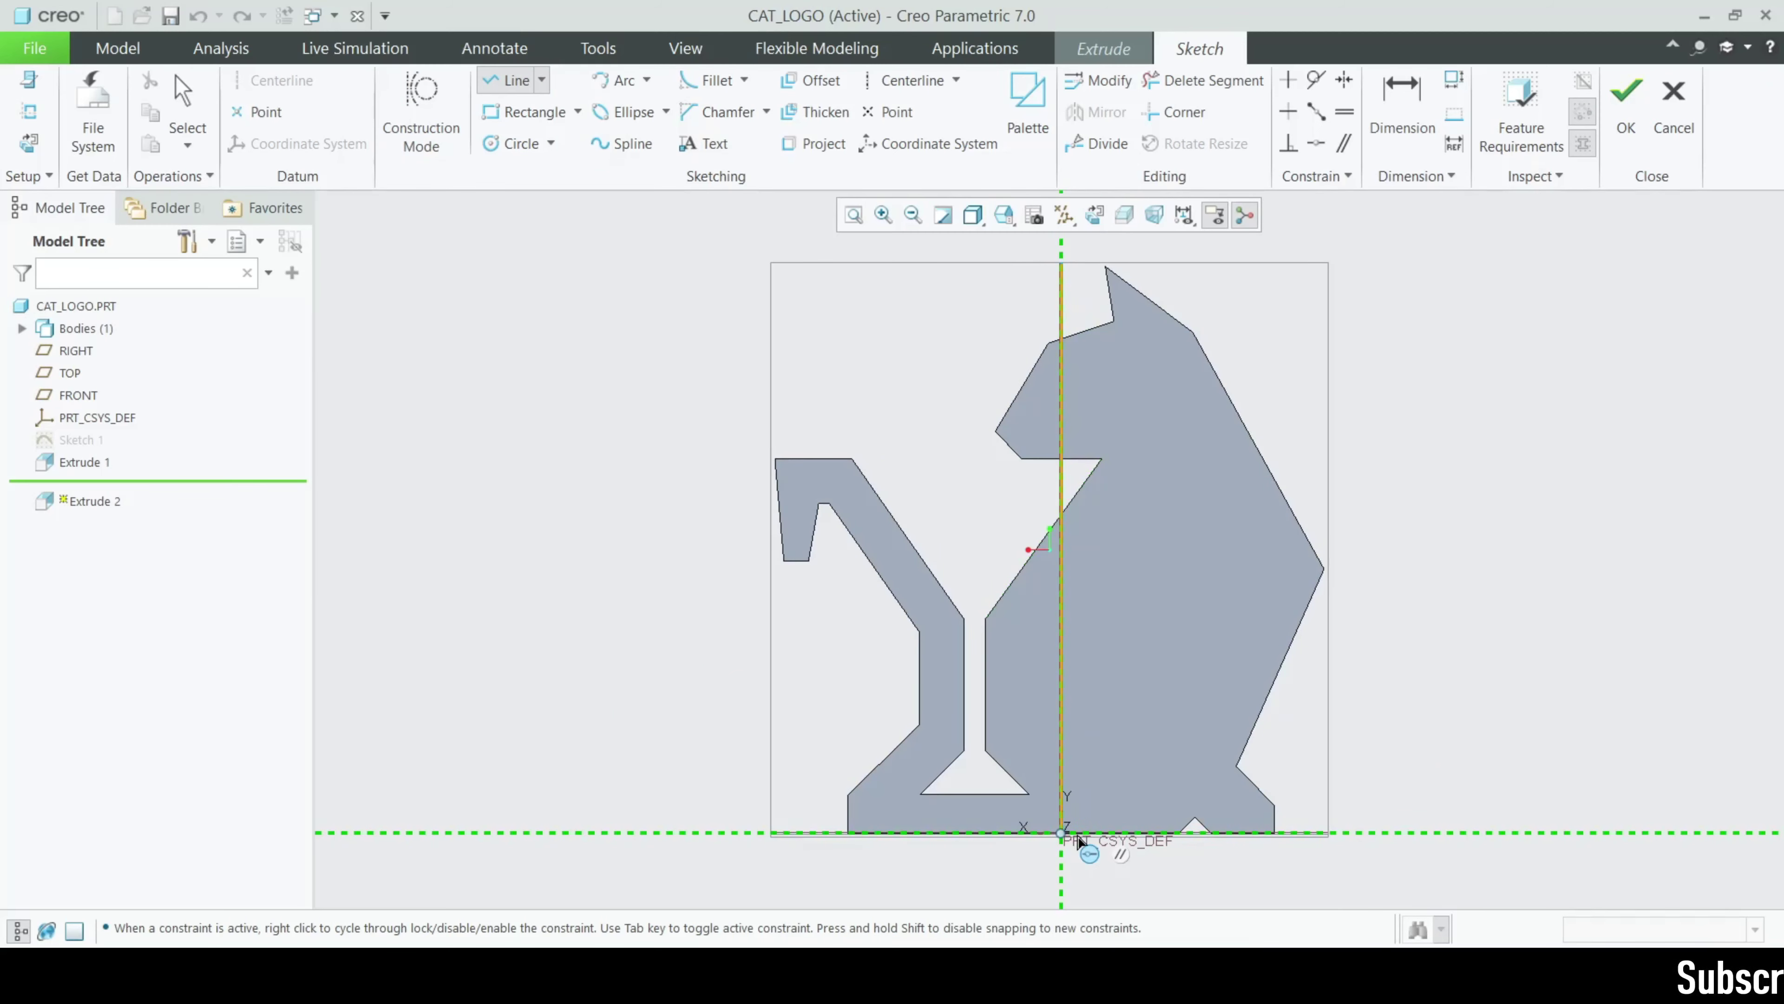
click(1063, 833)
middle_click(1293, 653)
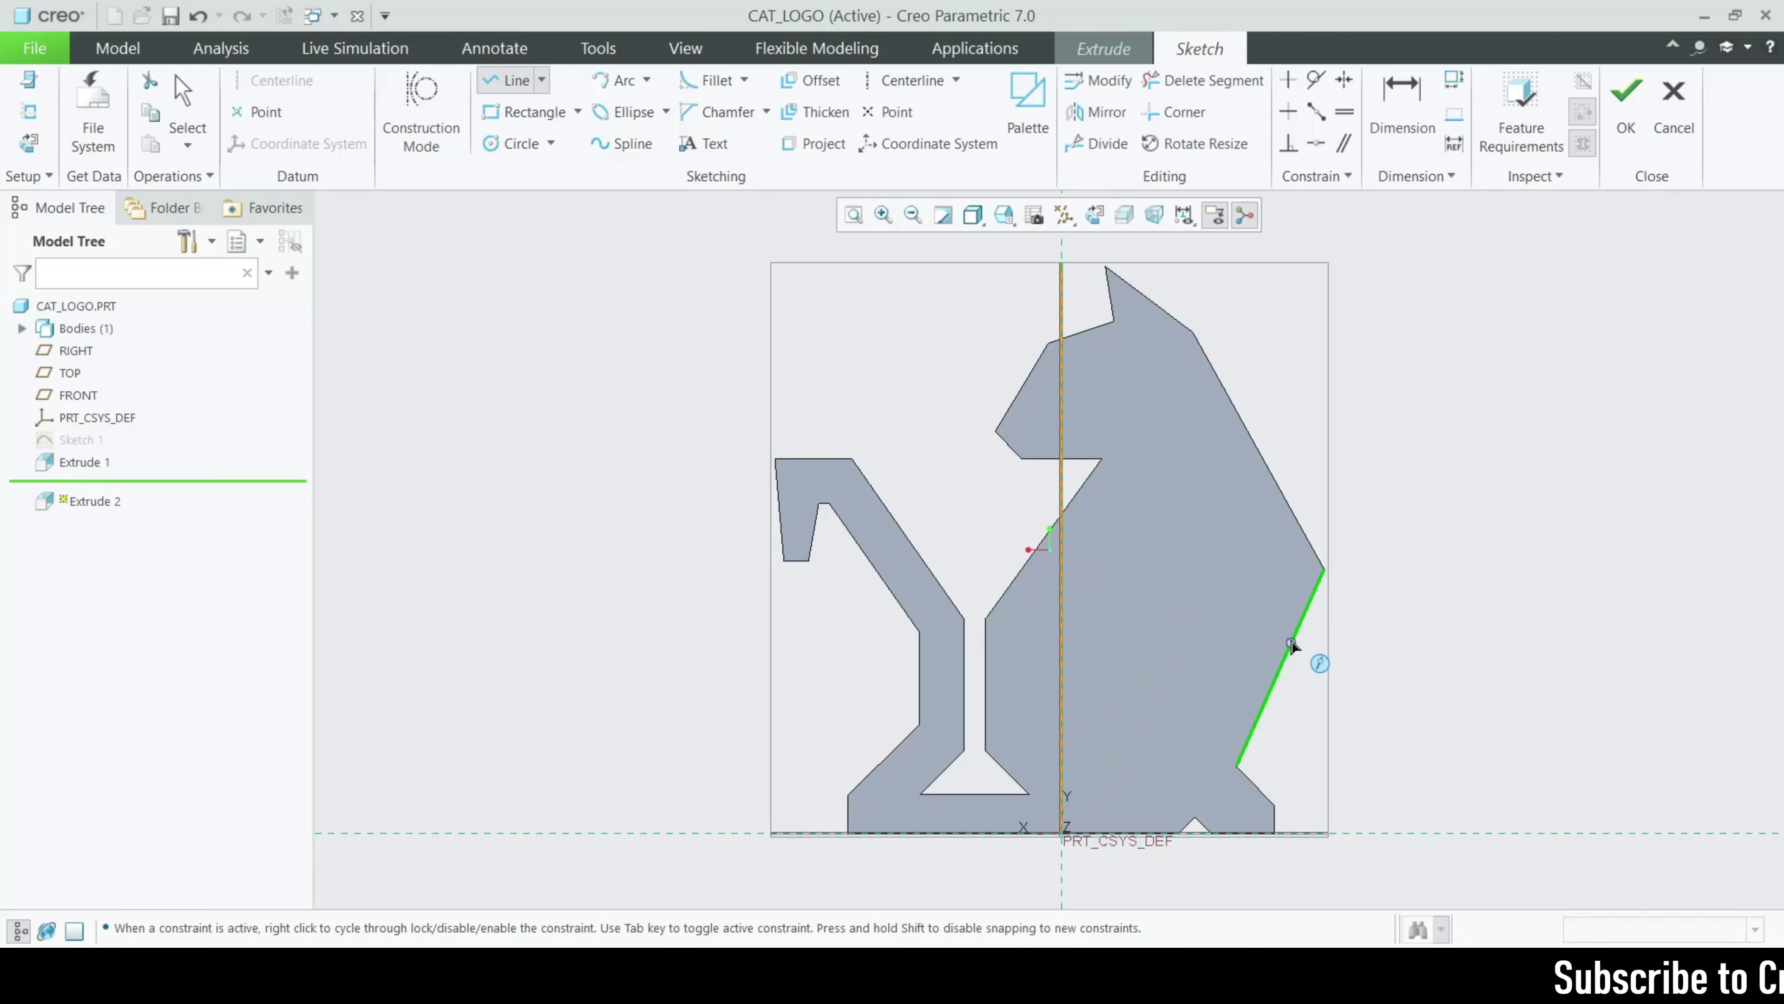
Step: Sketch a horizontal line from the cat's back vertex across the body to the datum boundary on the tail side
click(1324, 571)
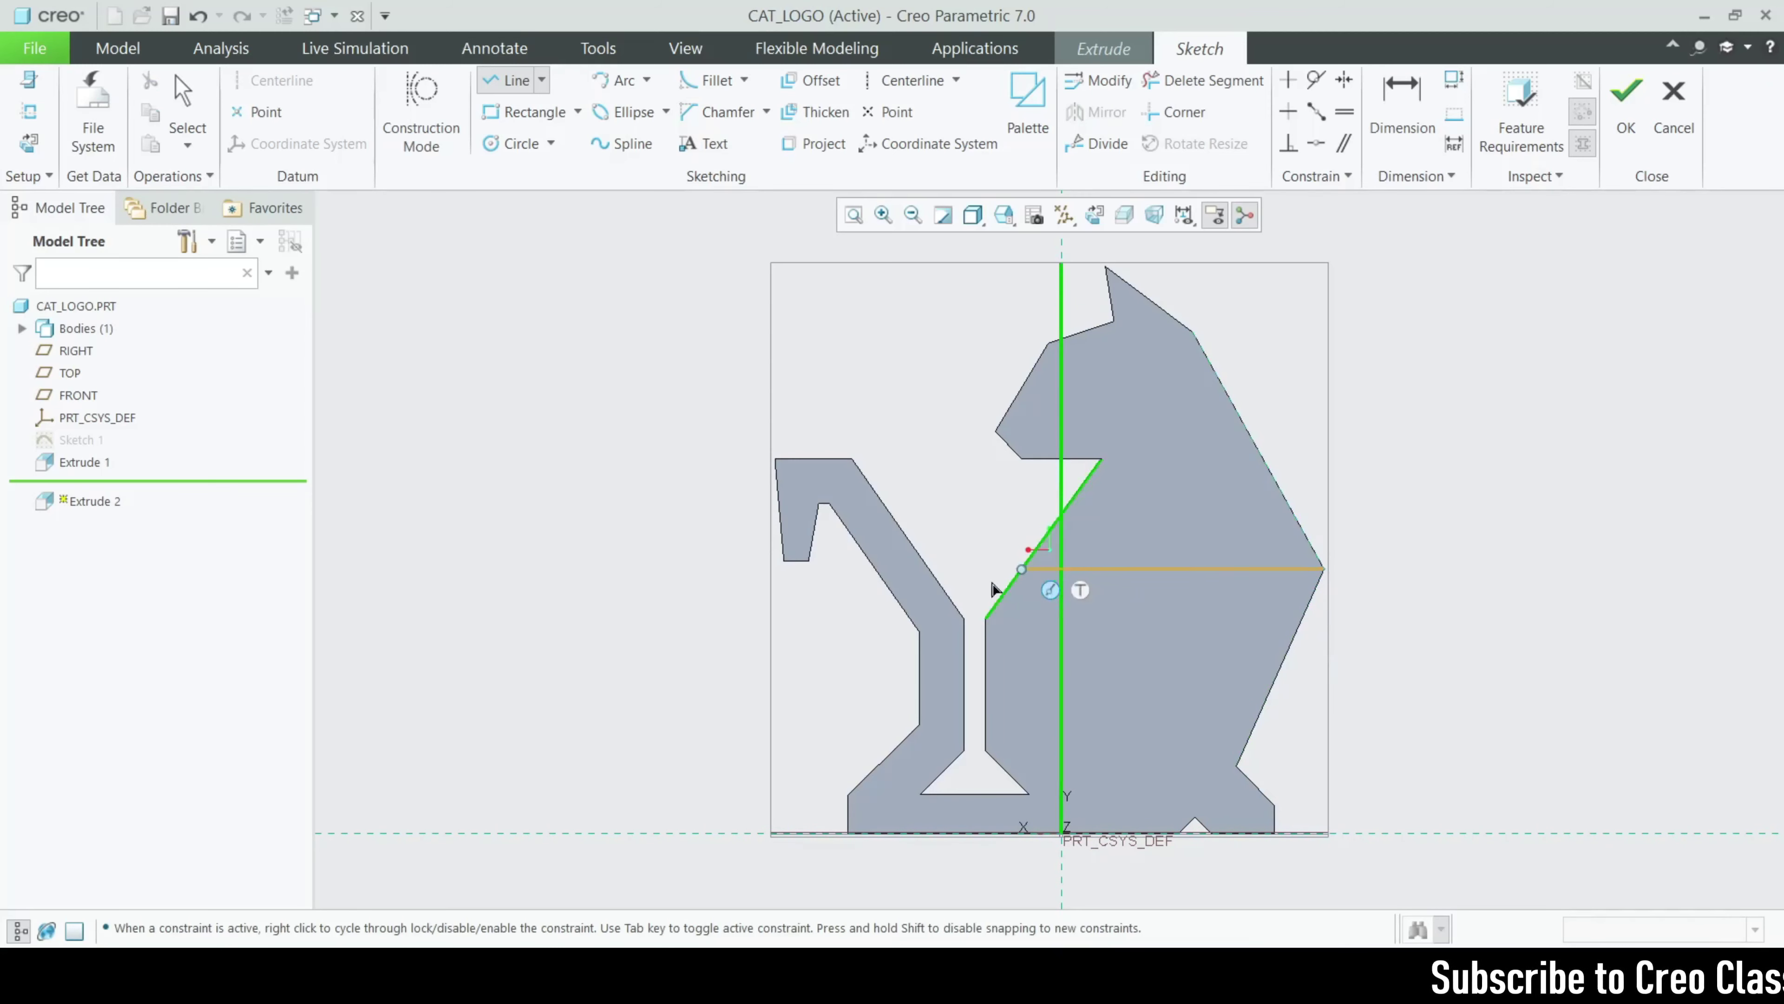
click(769, 578)
middle_click(829, 541)
middle_click(913, 492)
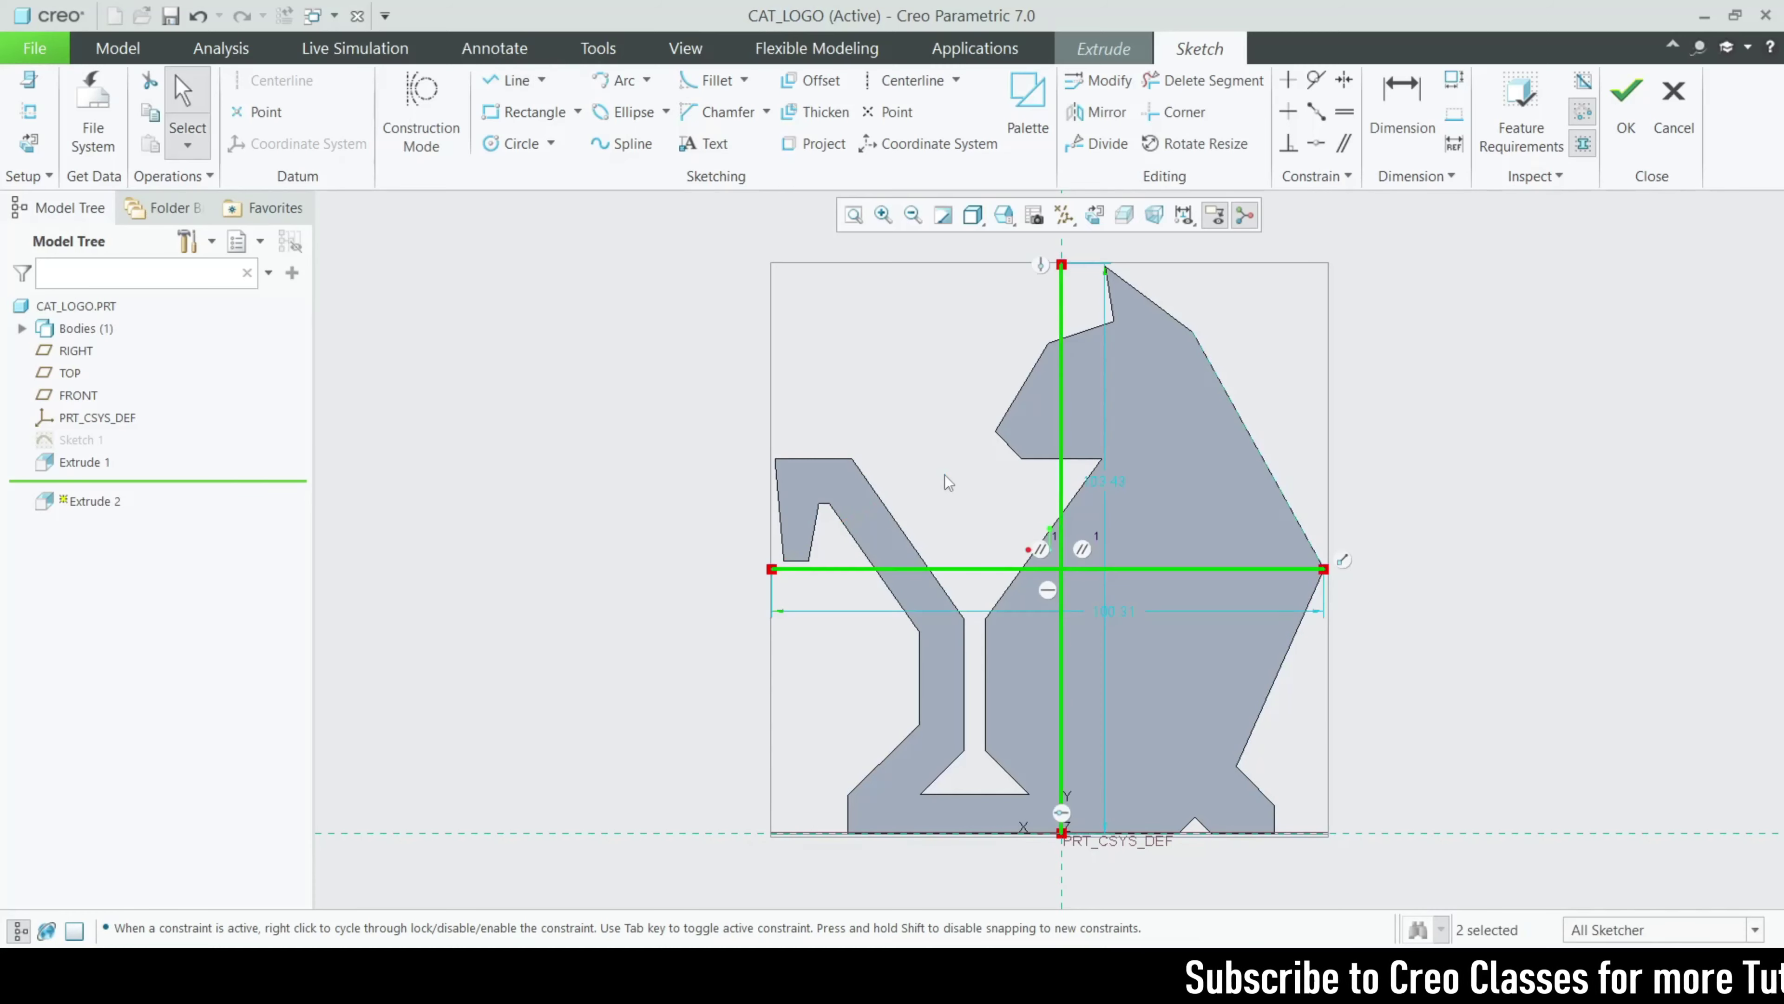
Step: Try to place a sketch point on the horizontal line where it meets the cat's slanted chest edge
click(889, 112)
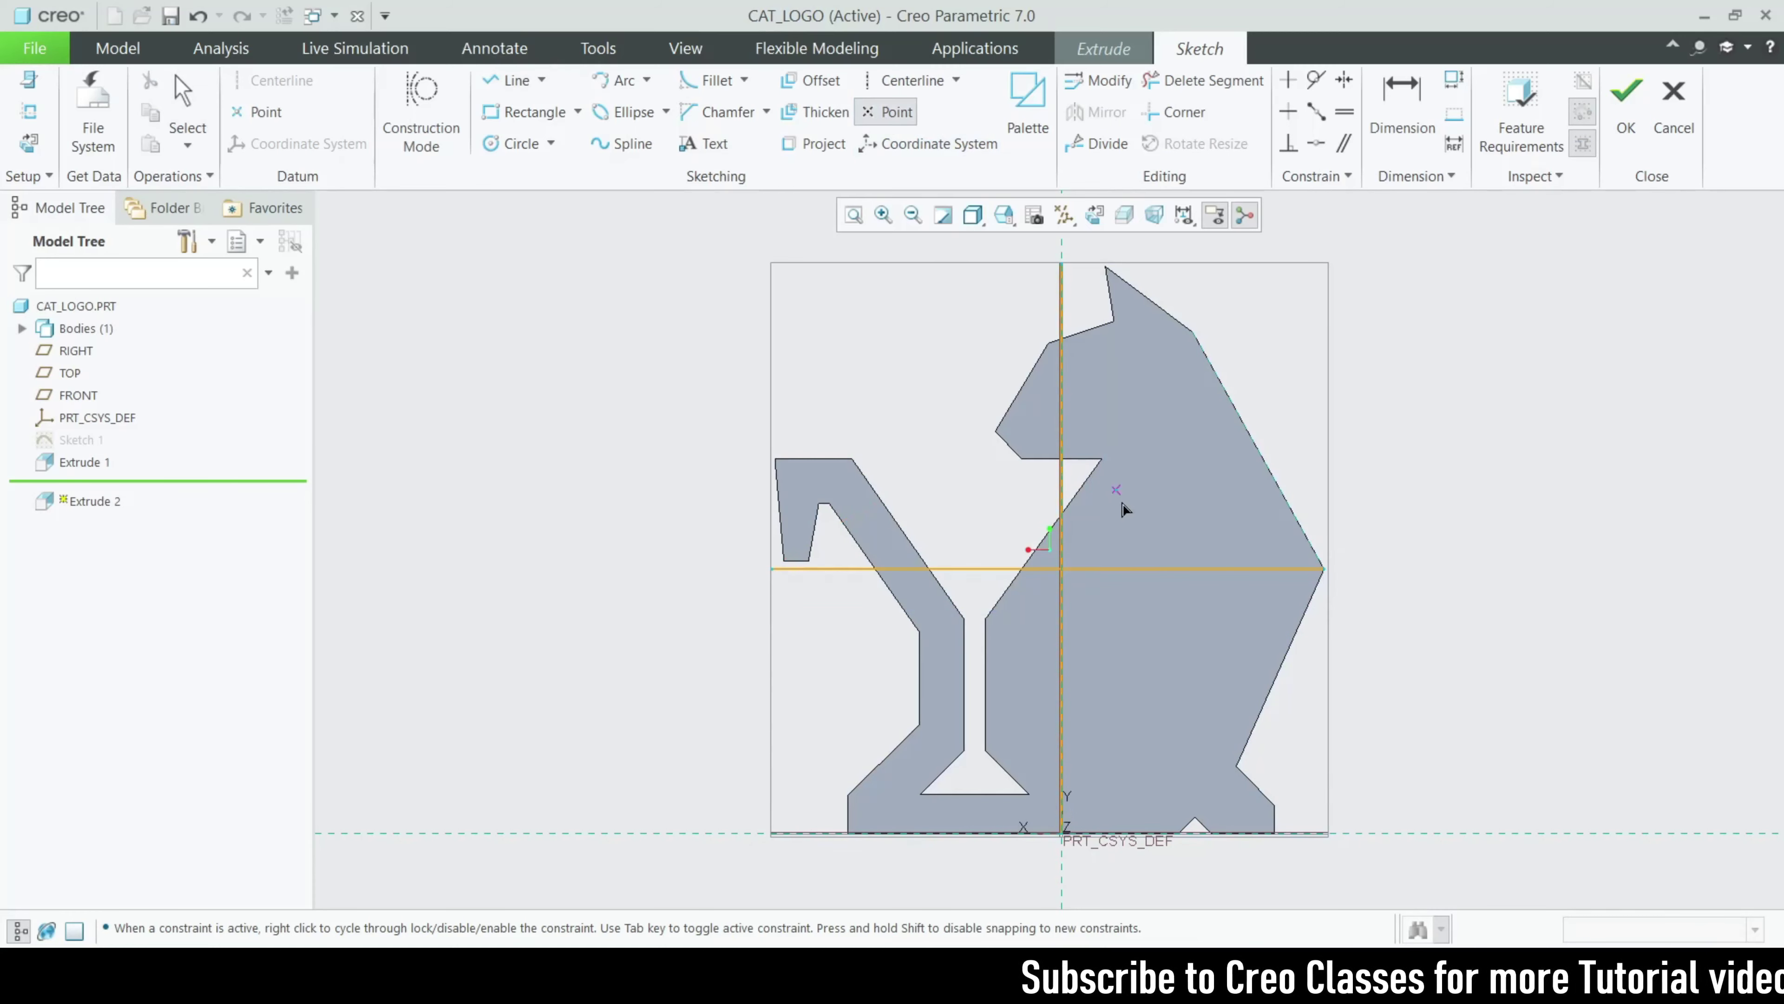
scroll(1099, 556, down, 3)
click(980, 577)
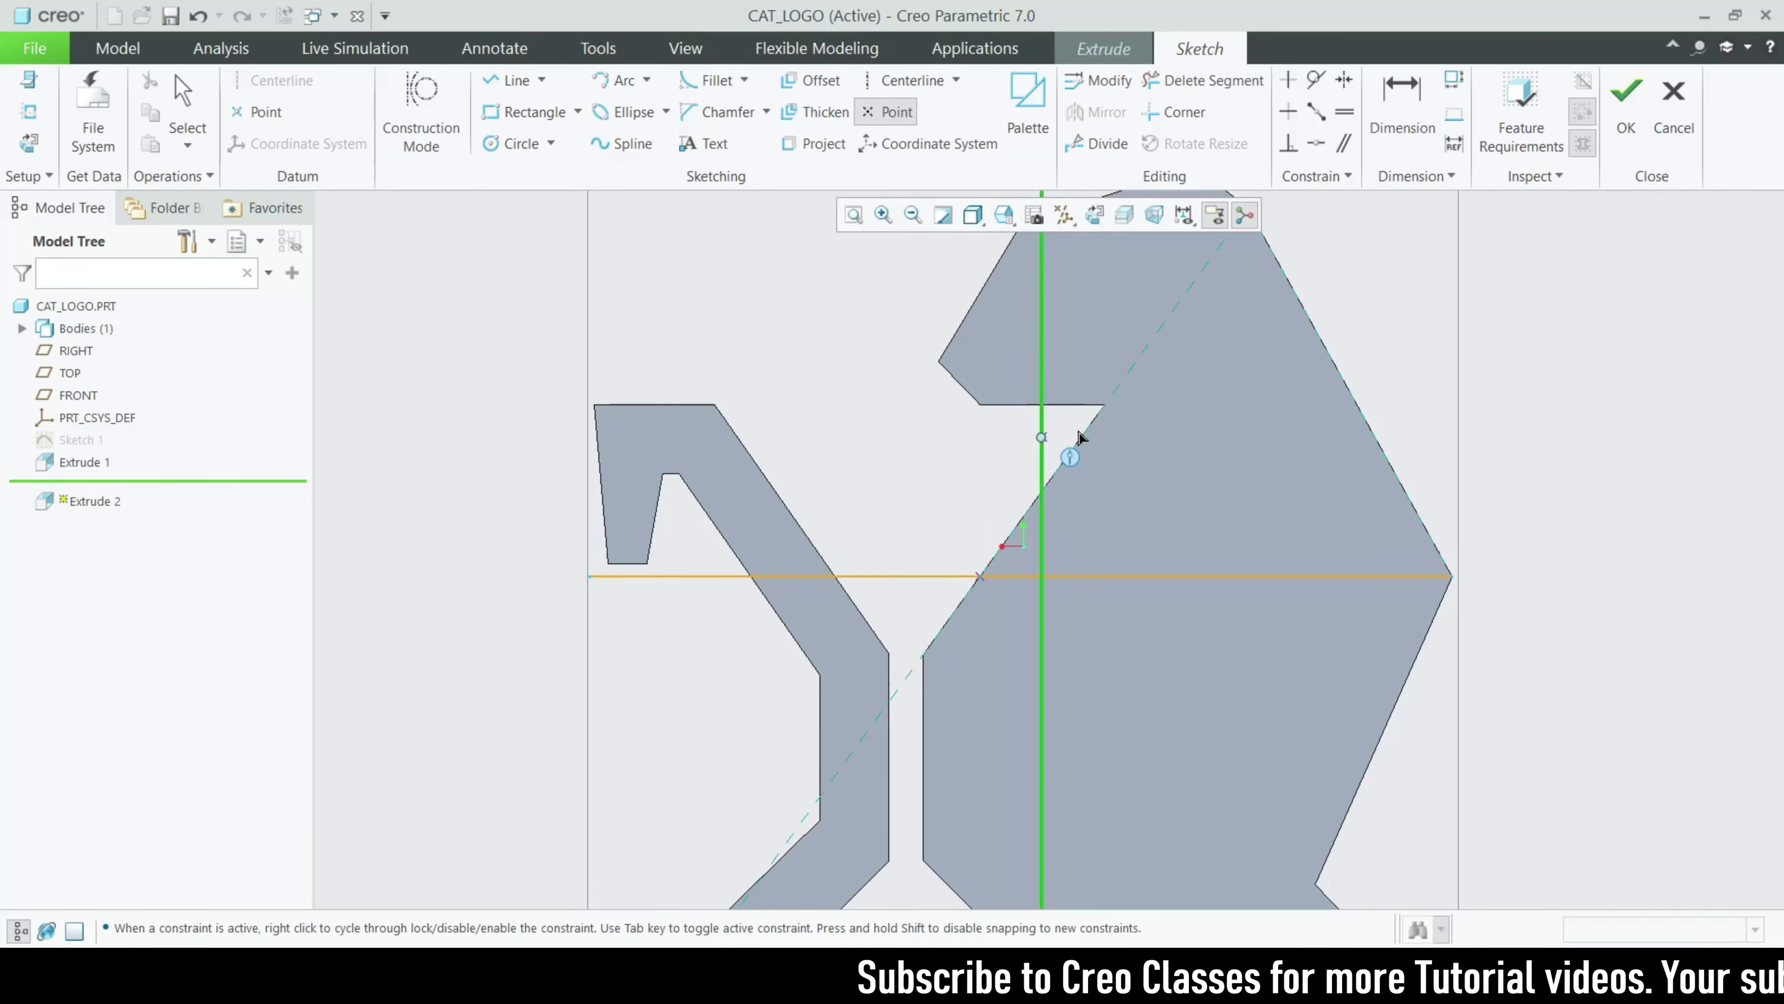
middle_click(1011, 534)
scroll(930, 514, up, 3)
click(931, 516)
scroll(958, 566, down, 2)
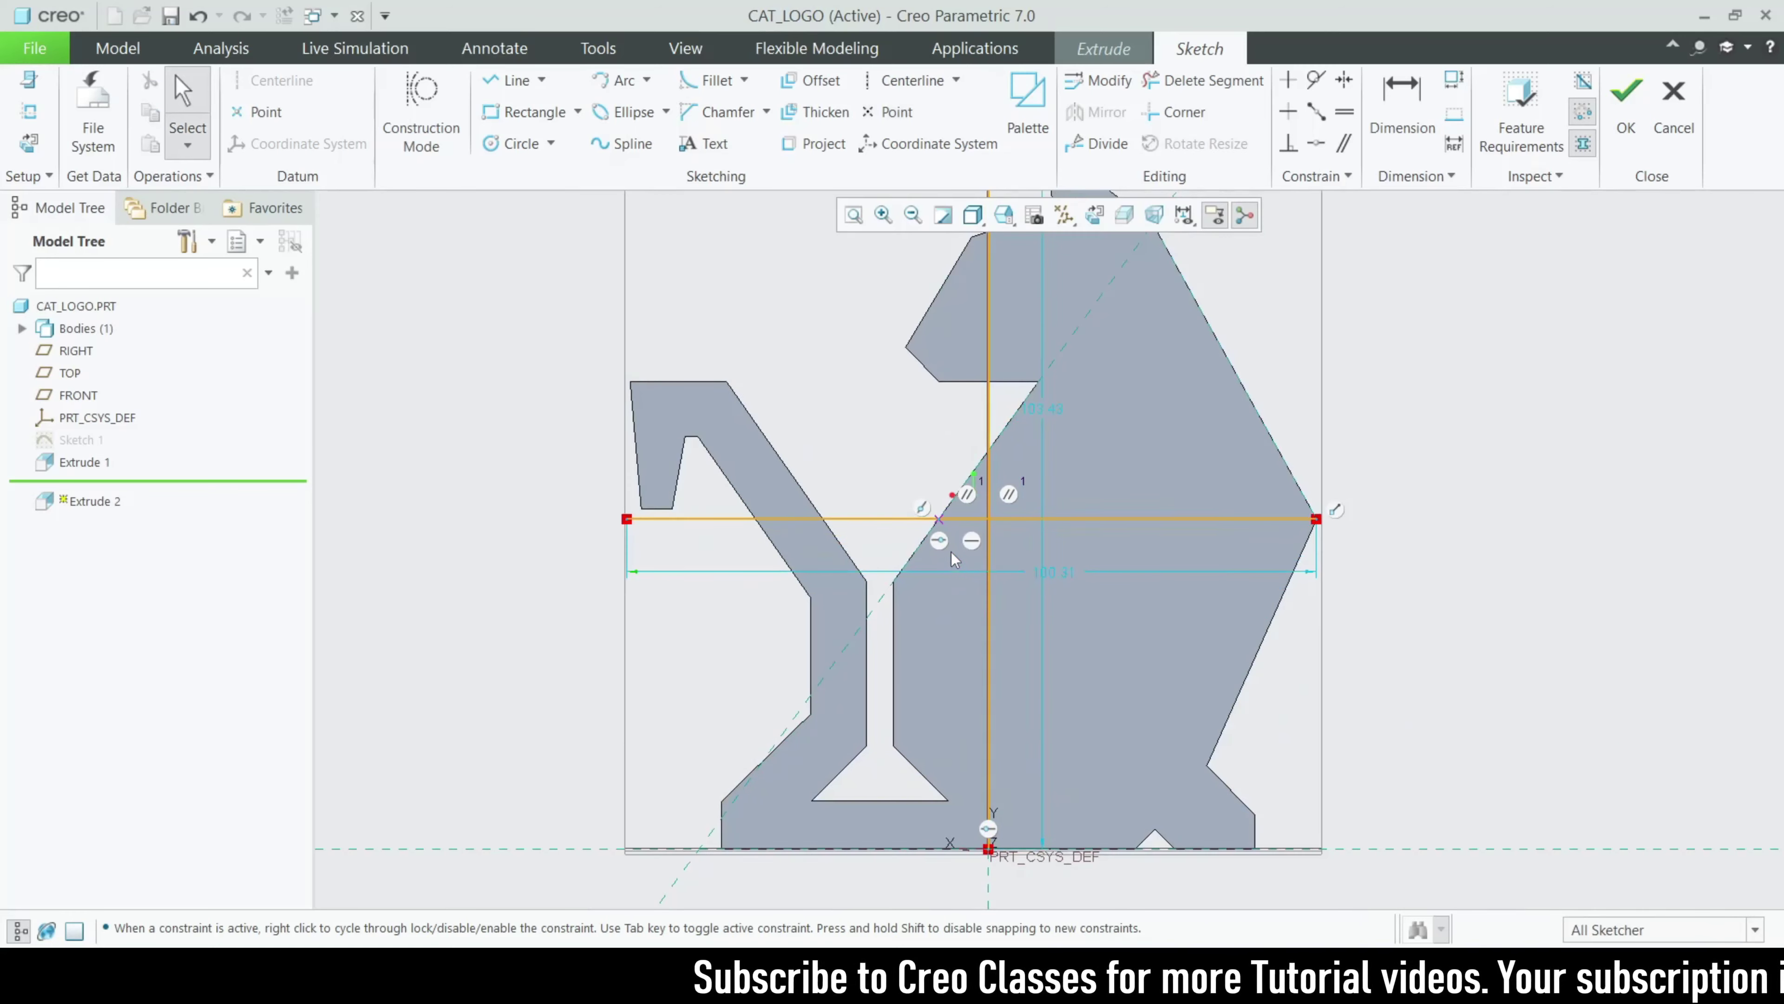
scroll(950, 552, down, 2)
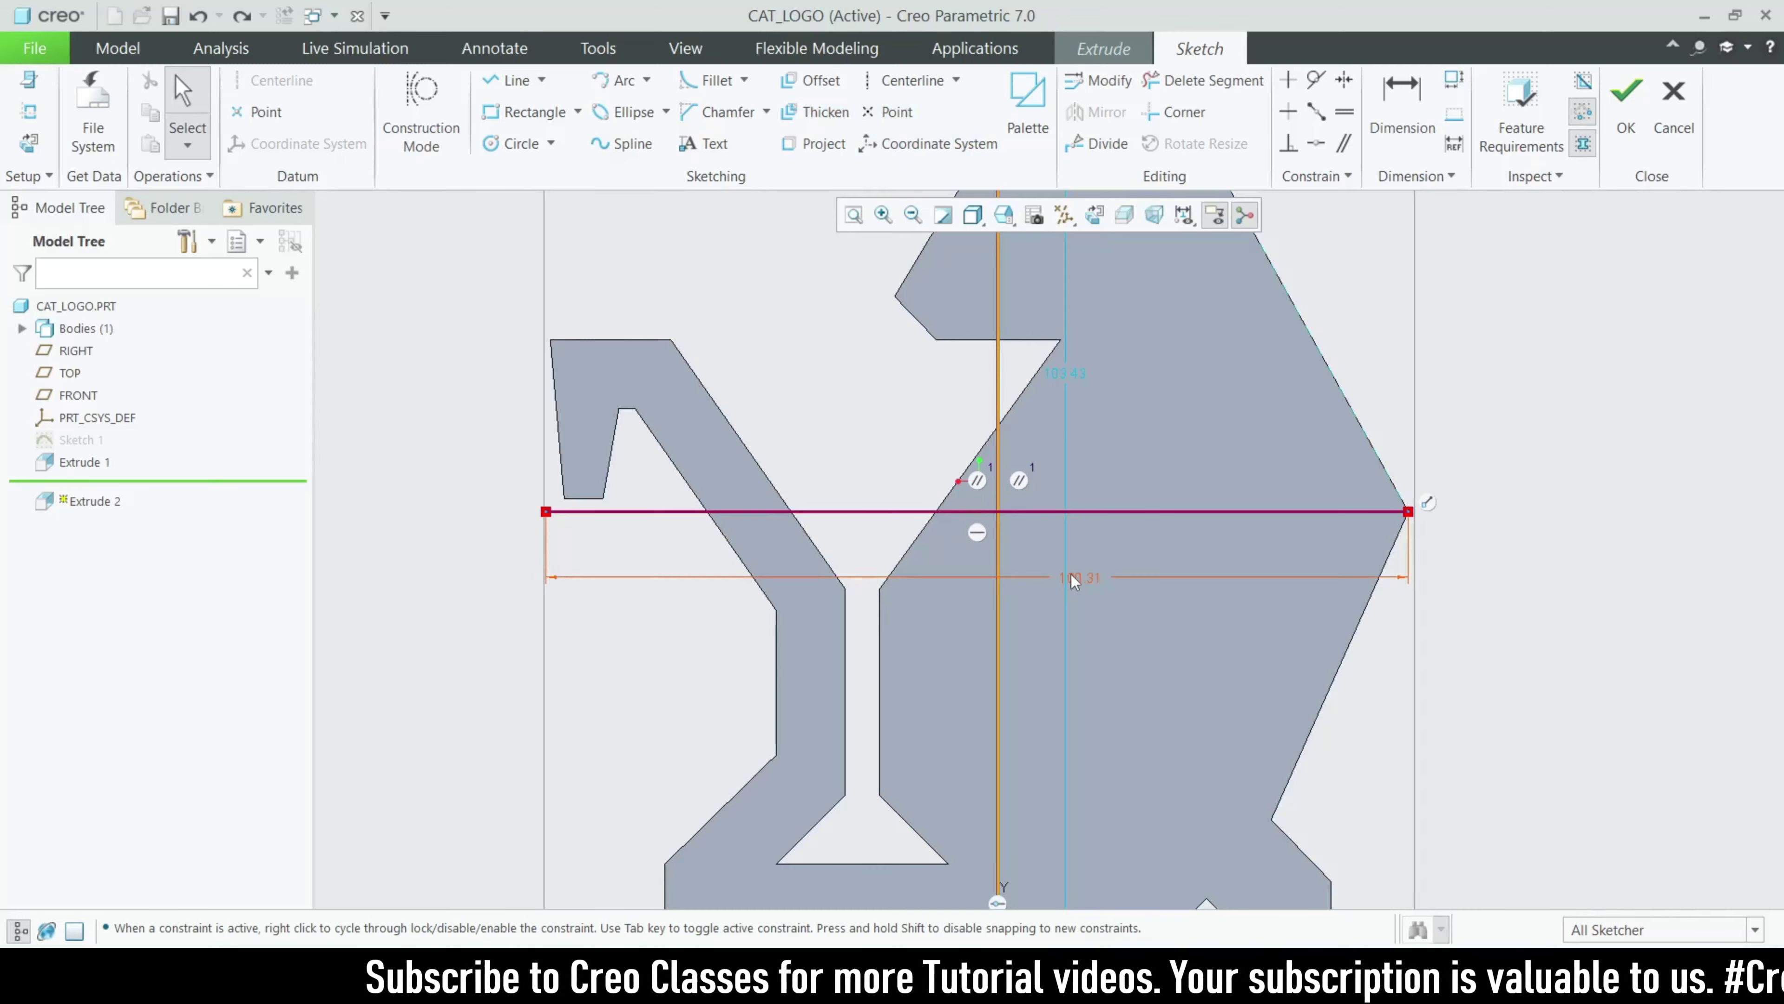
Step: Place a sketch point on the horizontal line in the gap between the tail and the chest
click(888, 112)
click(874, 511)
middle_click(945, 531)
scroll(876, 531, down, 2)
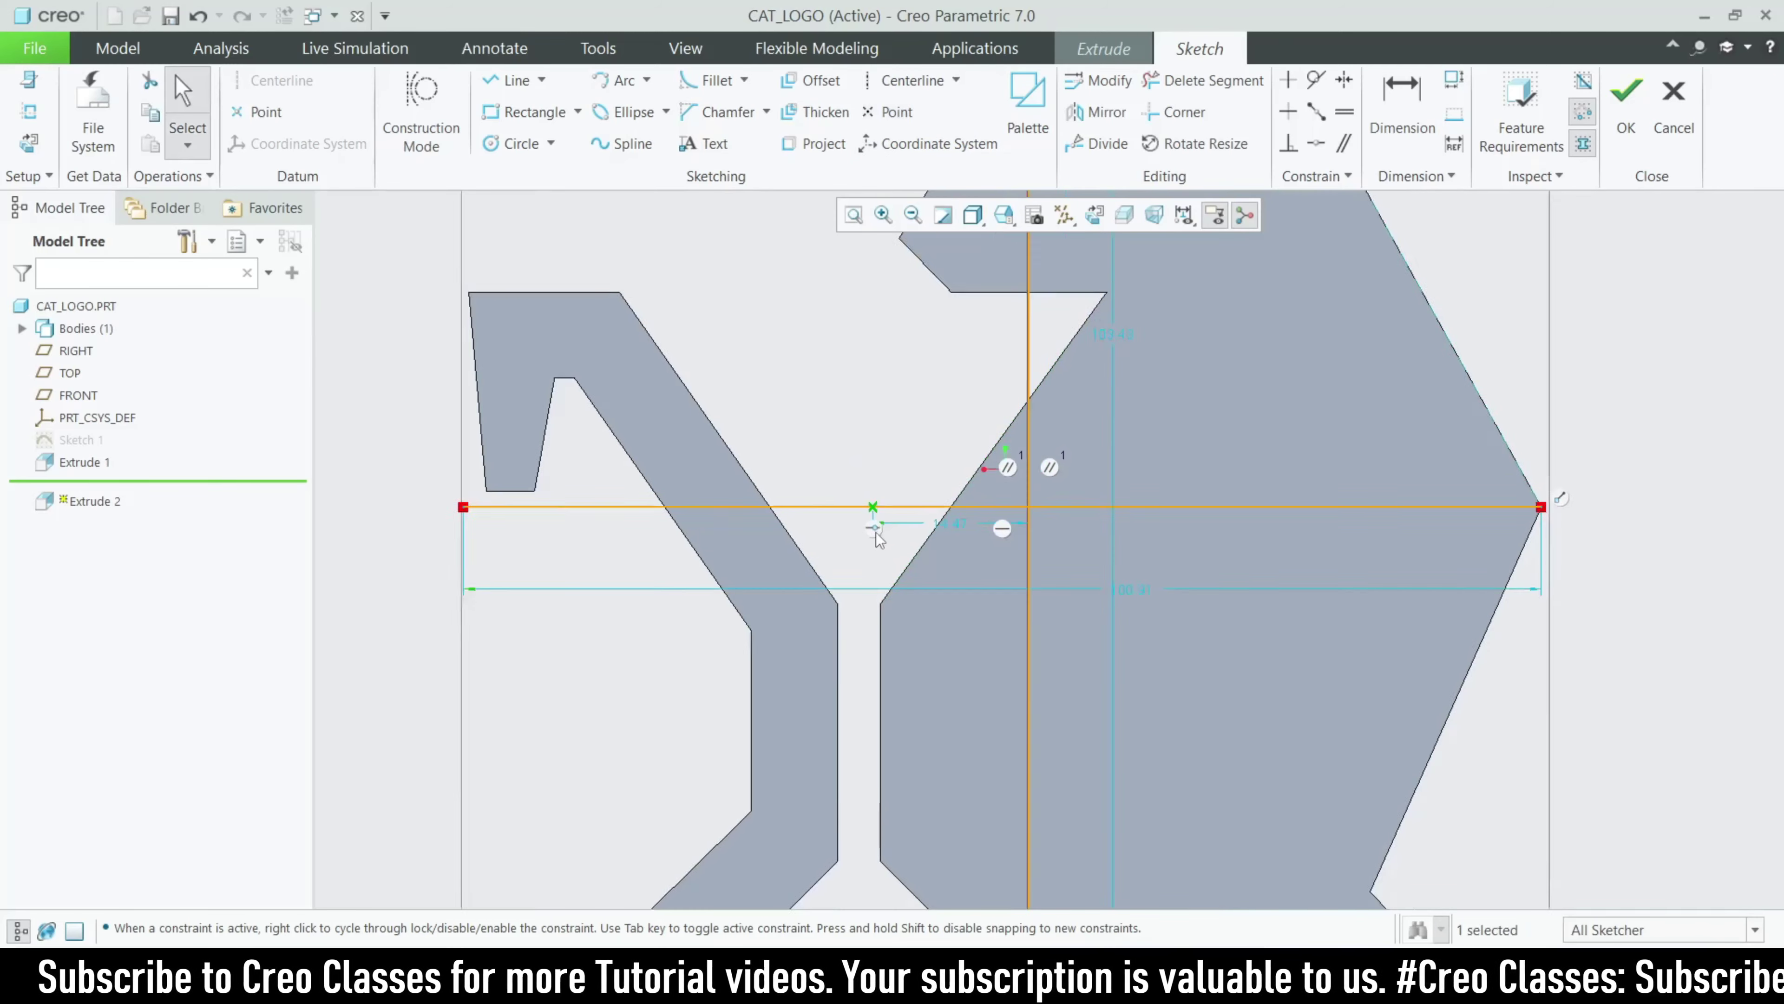
Step: Dimension the point horizontally from the cat's back vertex and set the distance to 100.31/2
click(1394, 125)
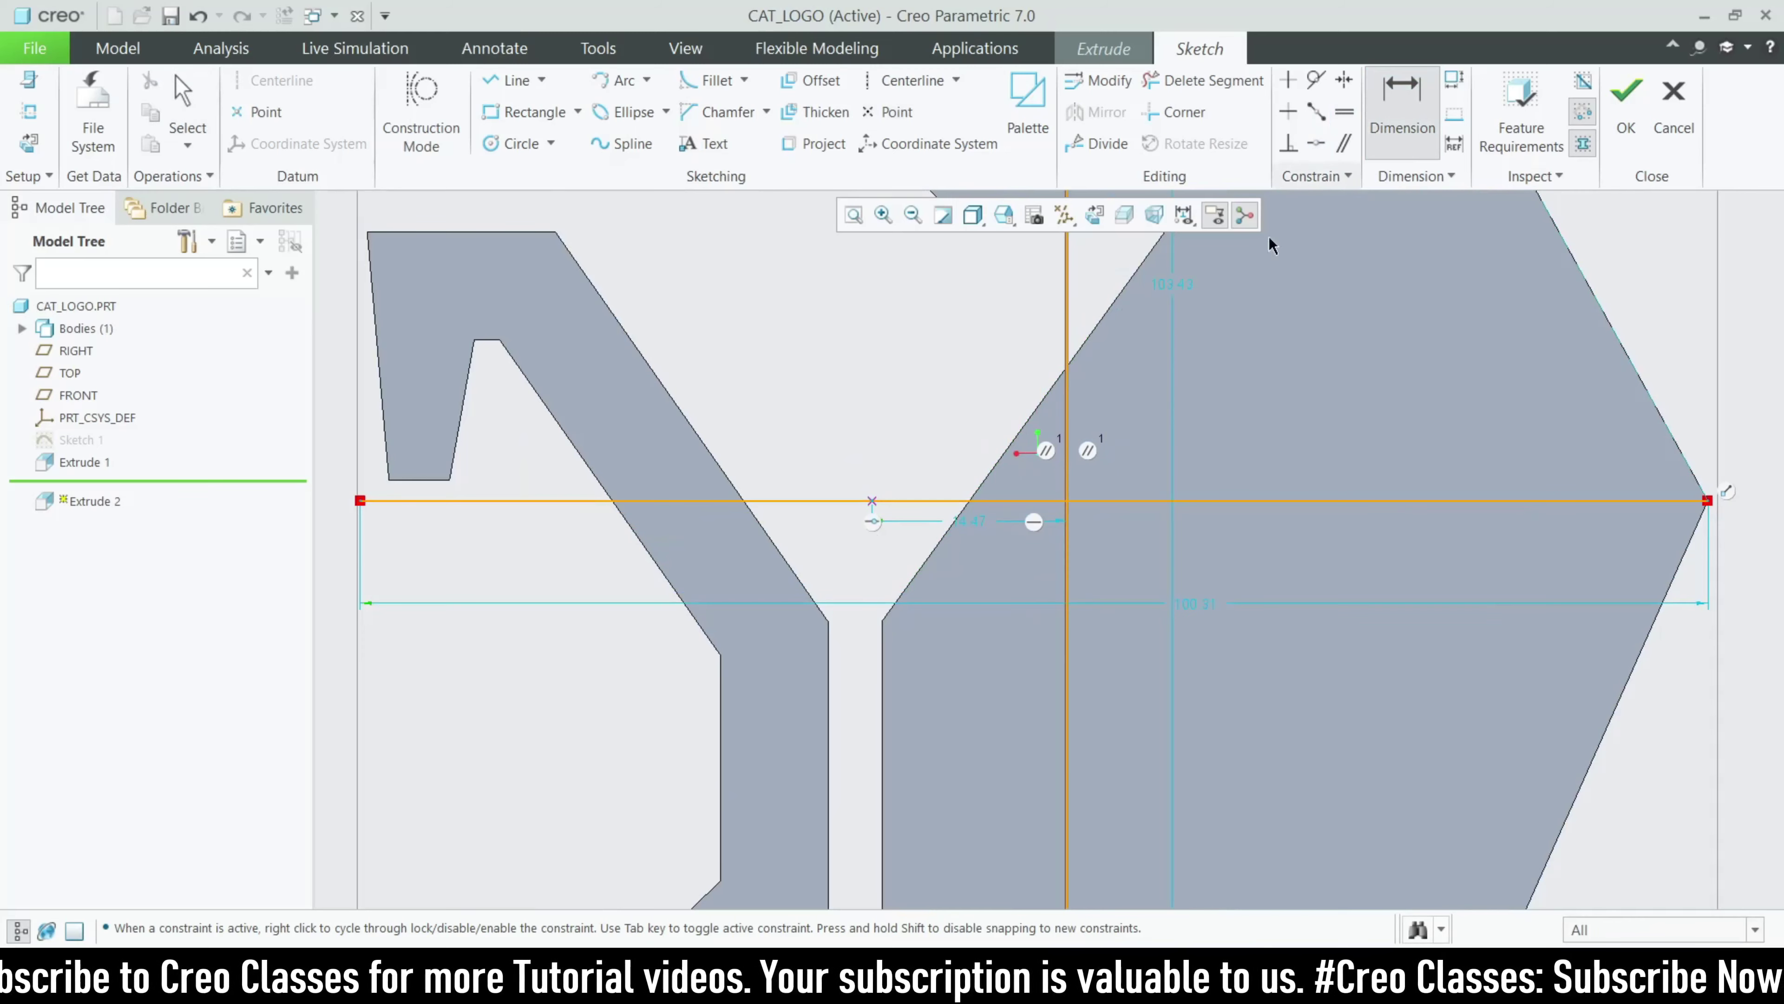
click(872, 501)
click(1707, 499)
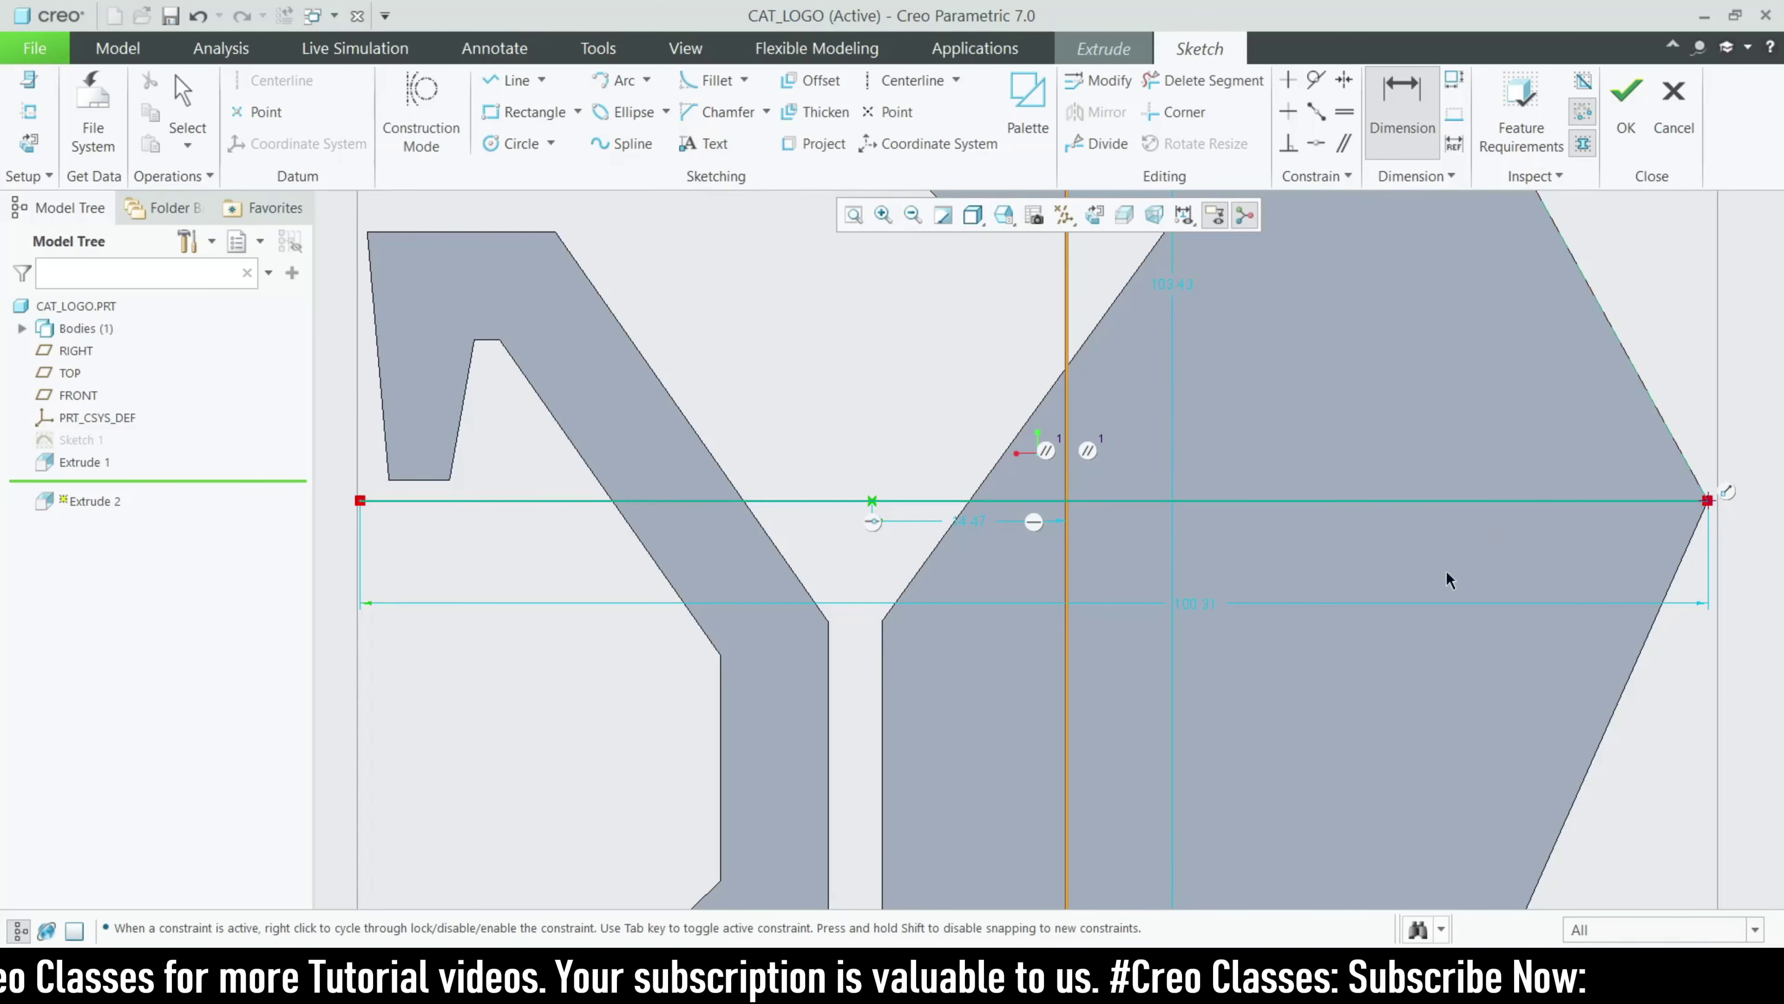
middle_click(1271, 582)
text(100.31/2)
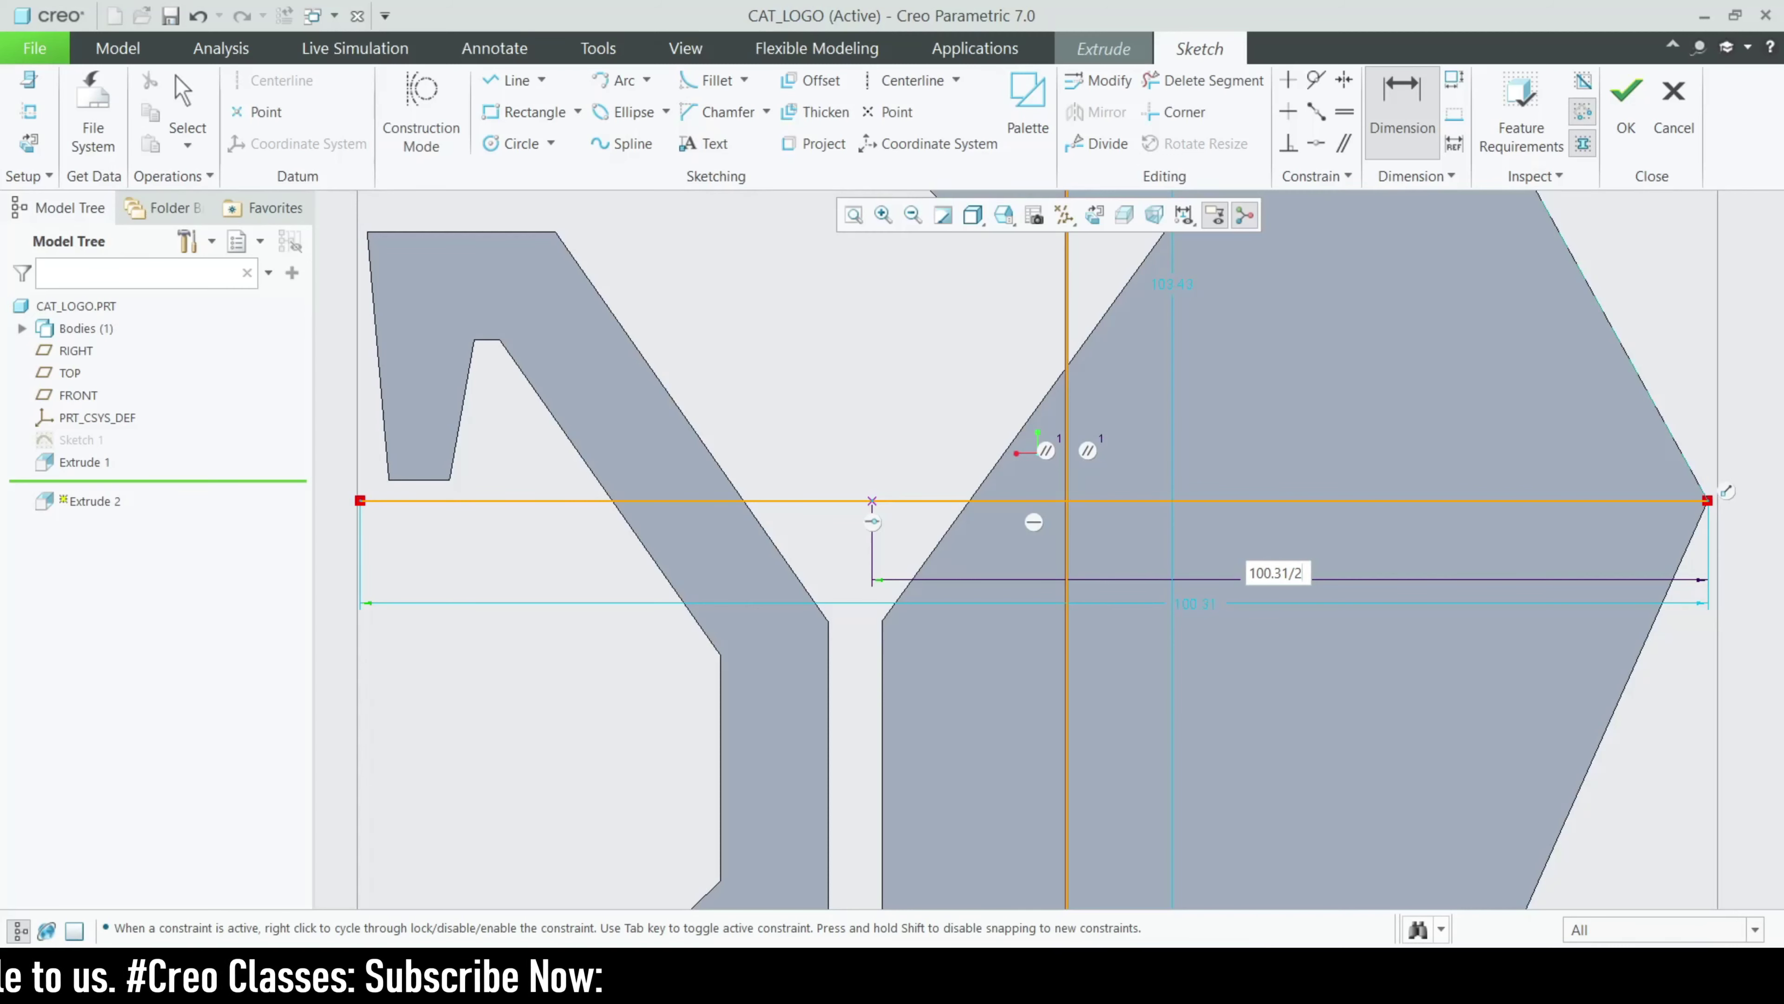
key(Return)
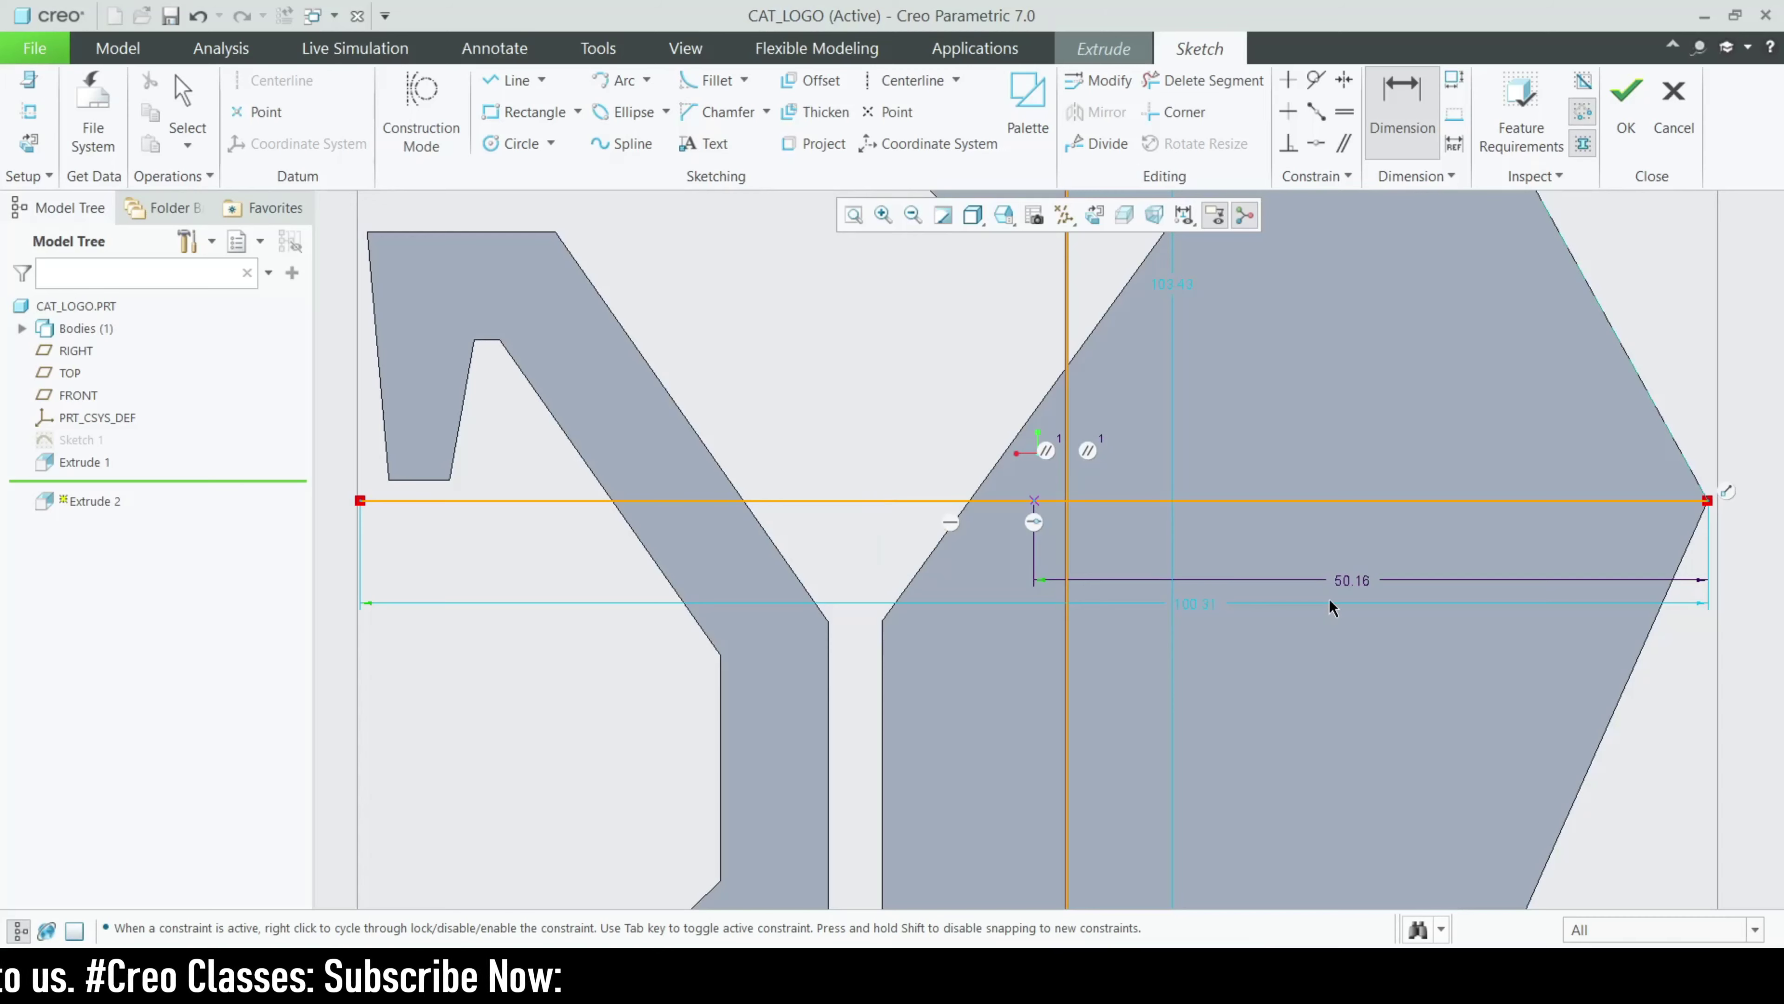
Step: Delete the horizontal line's segments on both sides of the vertical line, keeping the point
scroll(1068, 586, up, 3)
scroll(1005, 640, up, 3)
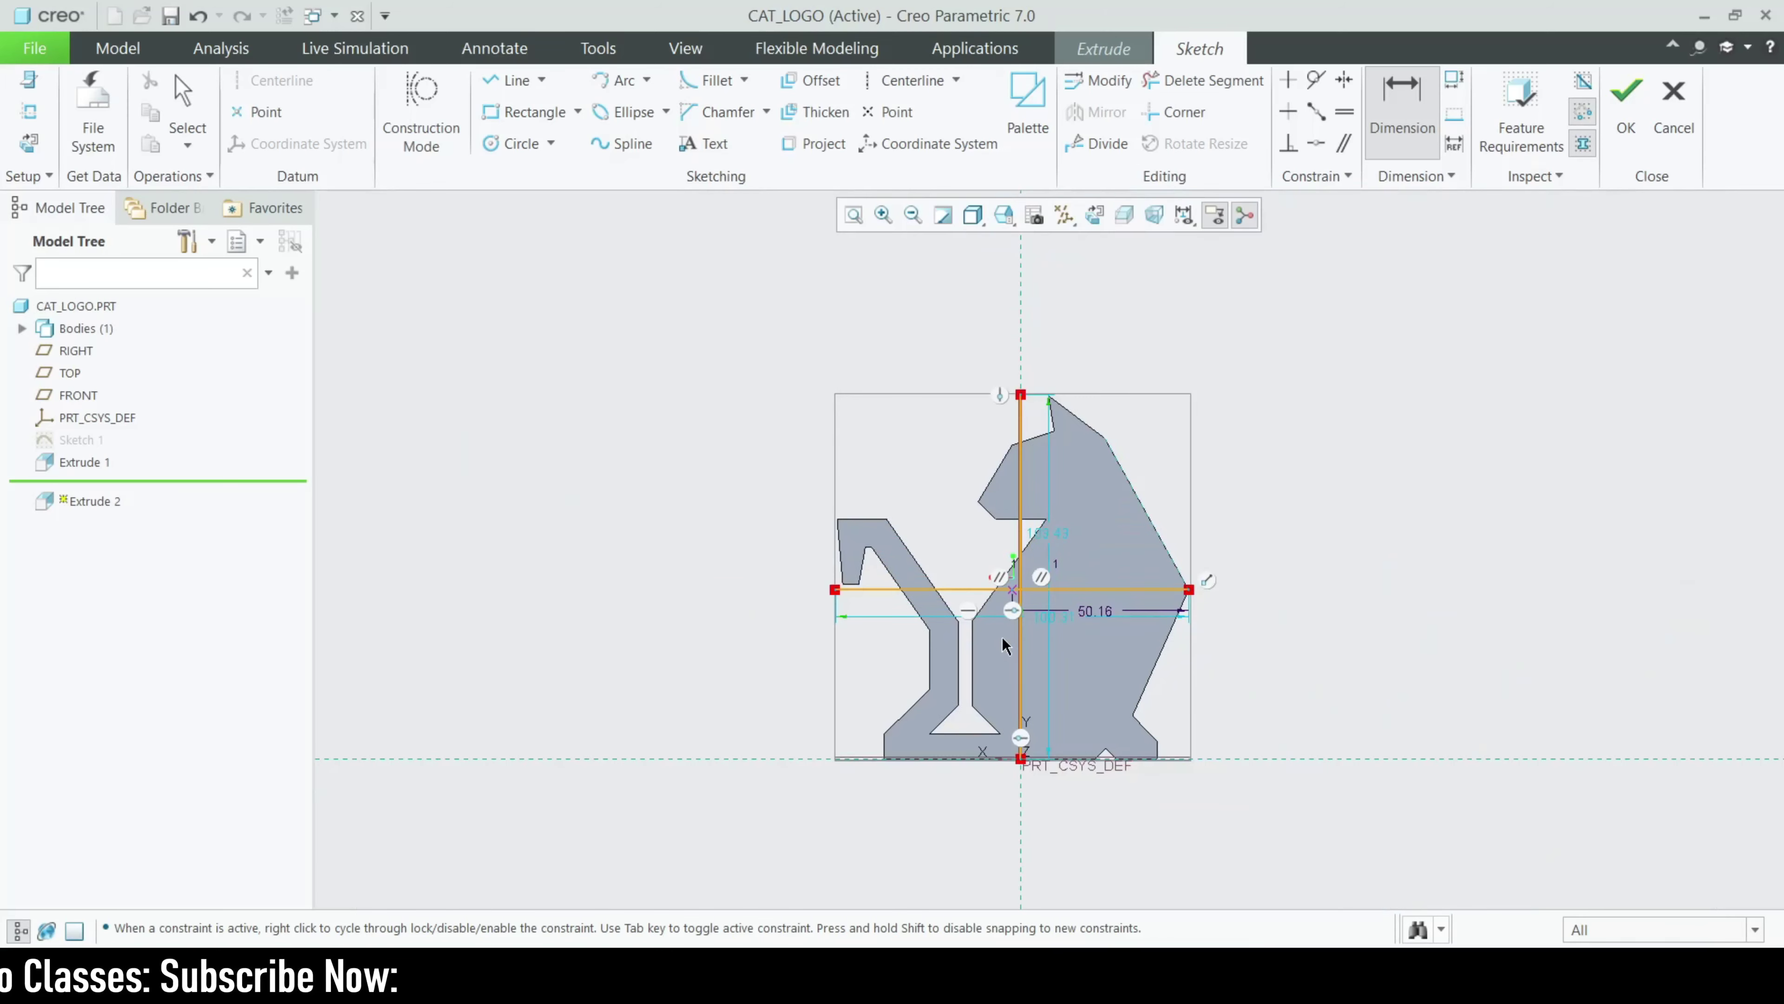
scroll(1011, 619, down, 5)
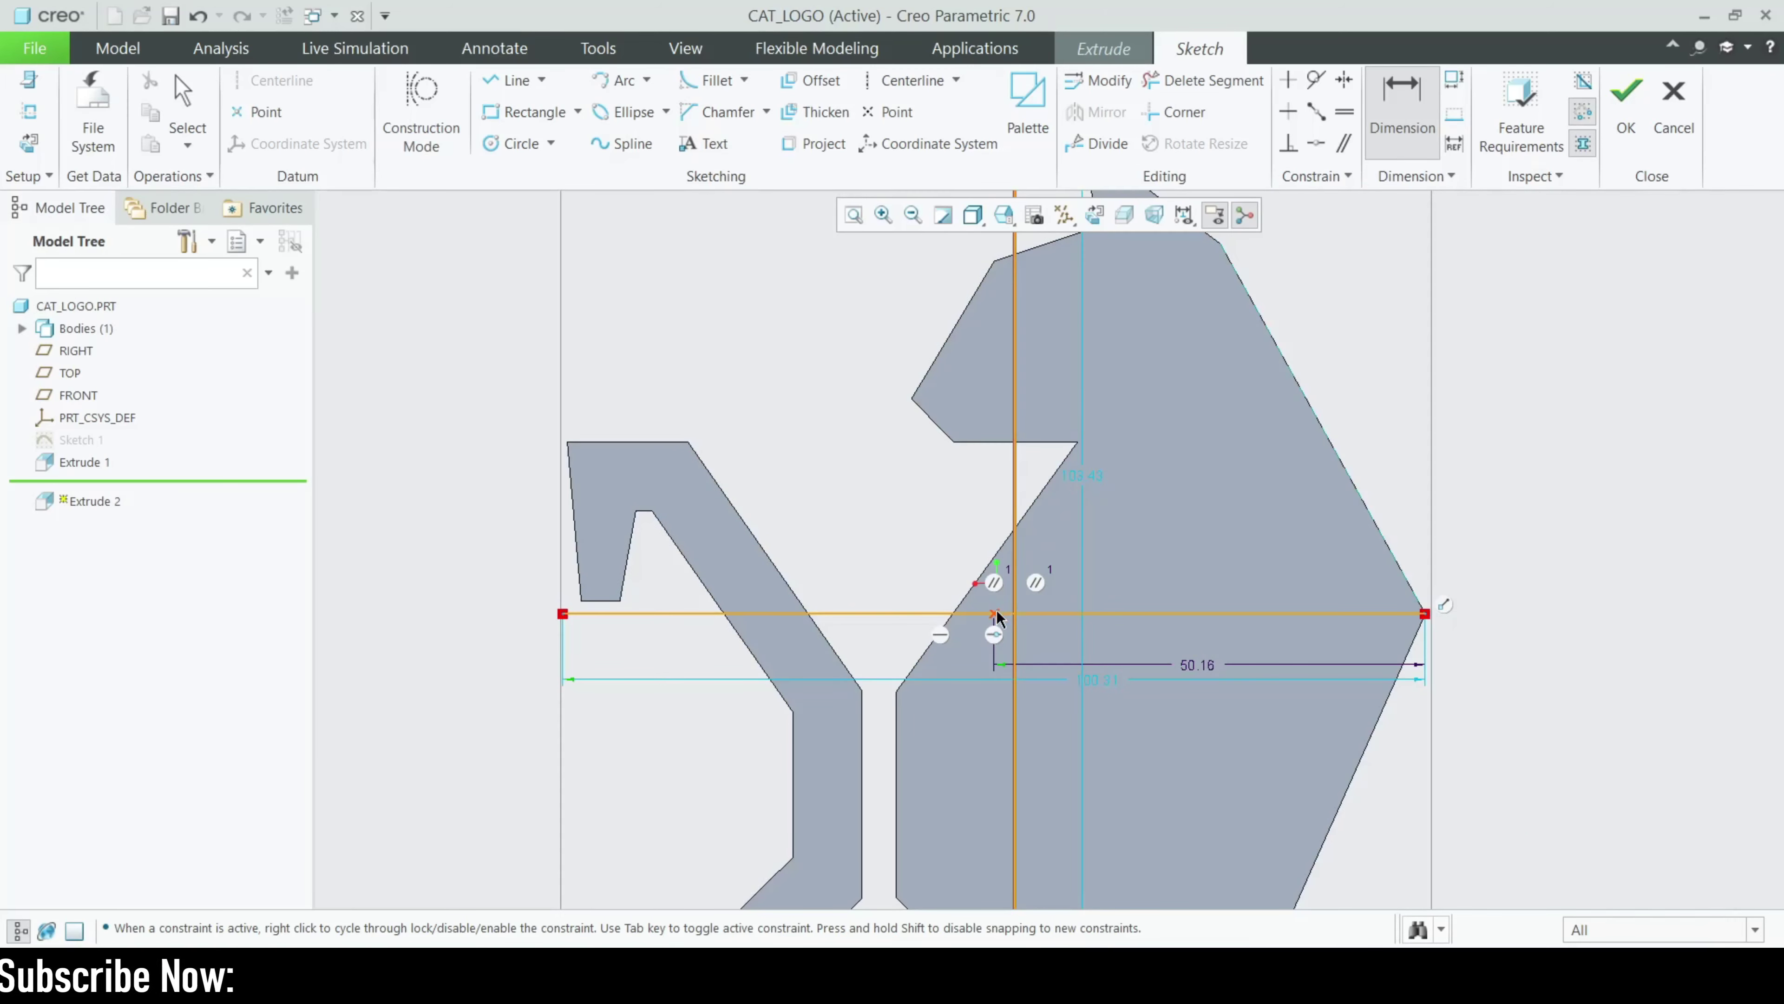
click(1204, 80)
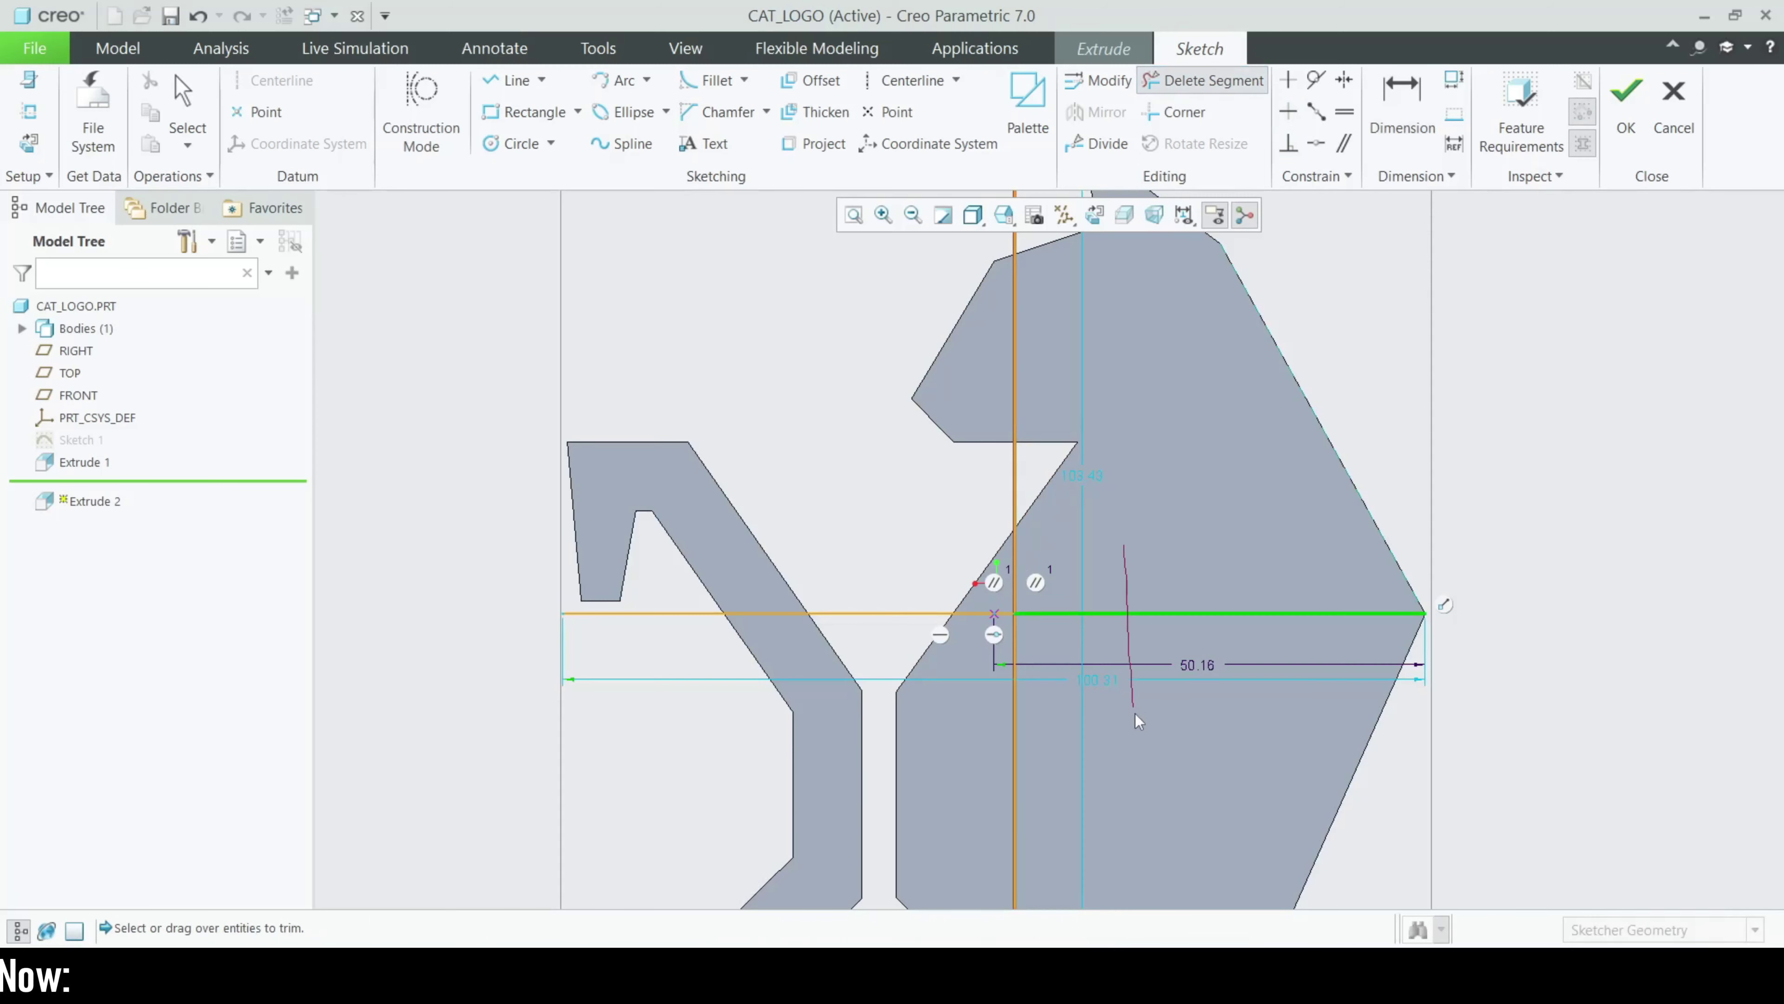
click(1135, 613)
click(879, 613)
scroll(1020, 608, down, 6)
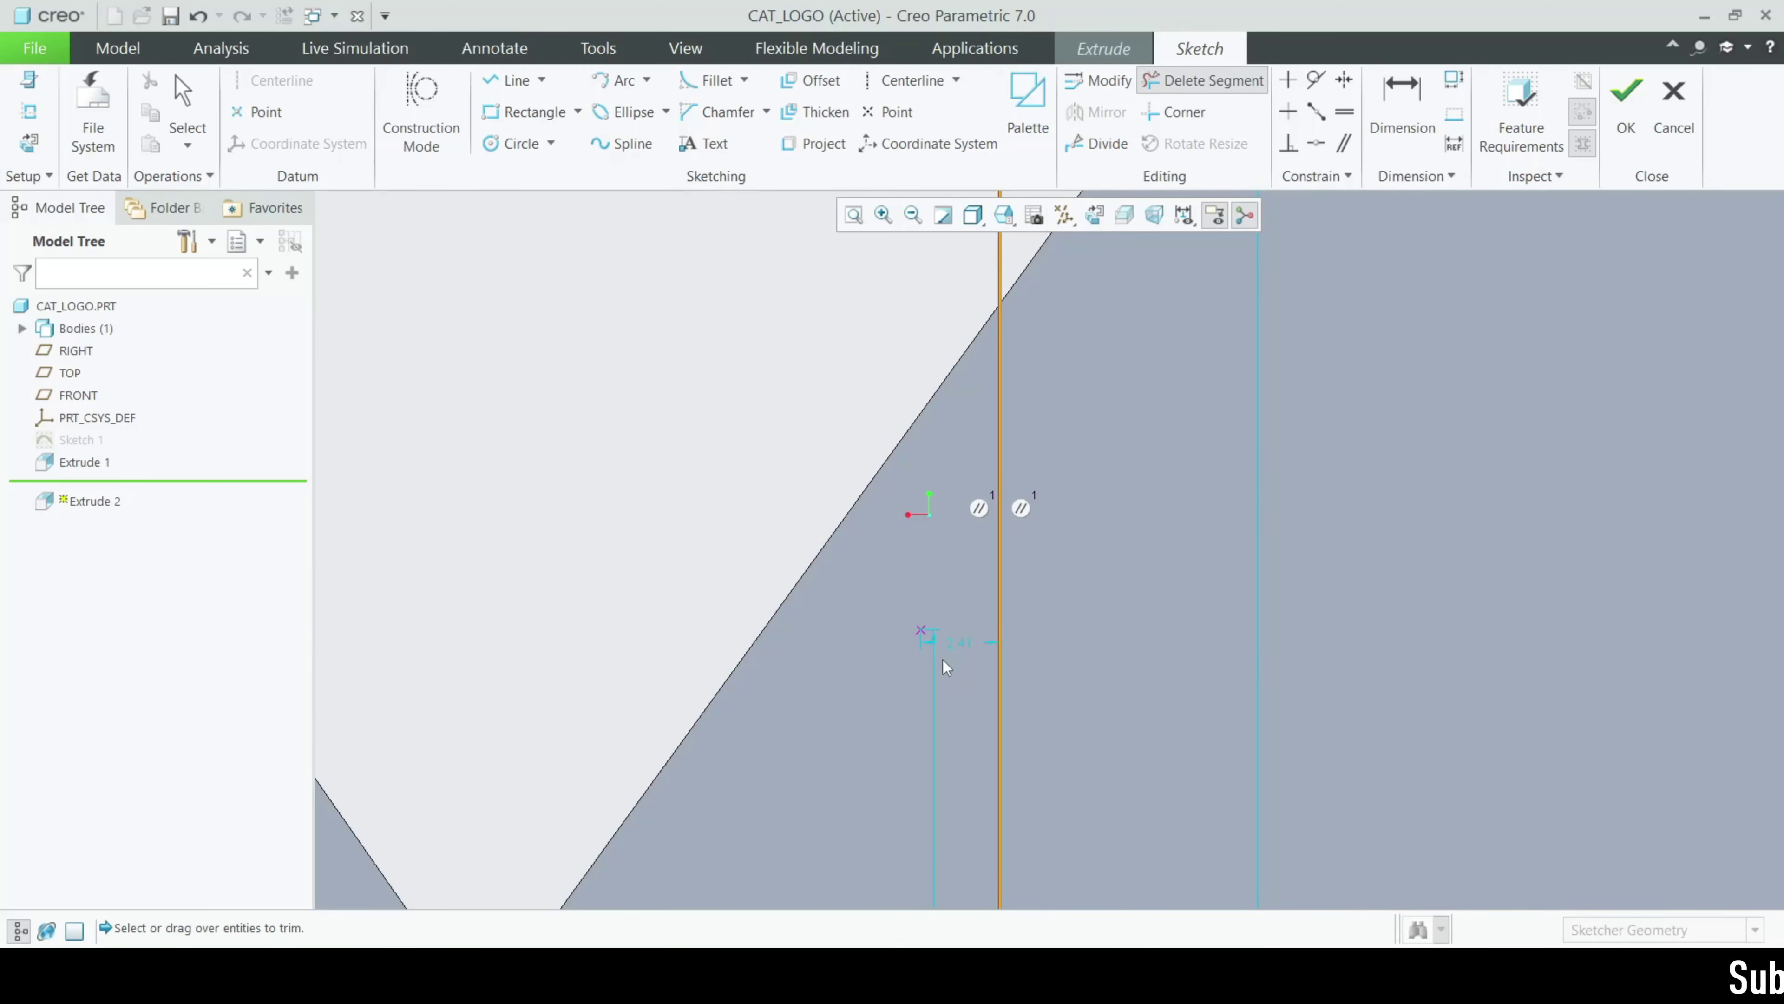
scroll(943, 661, up, 3)
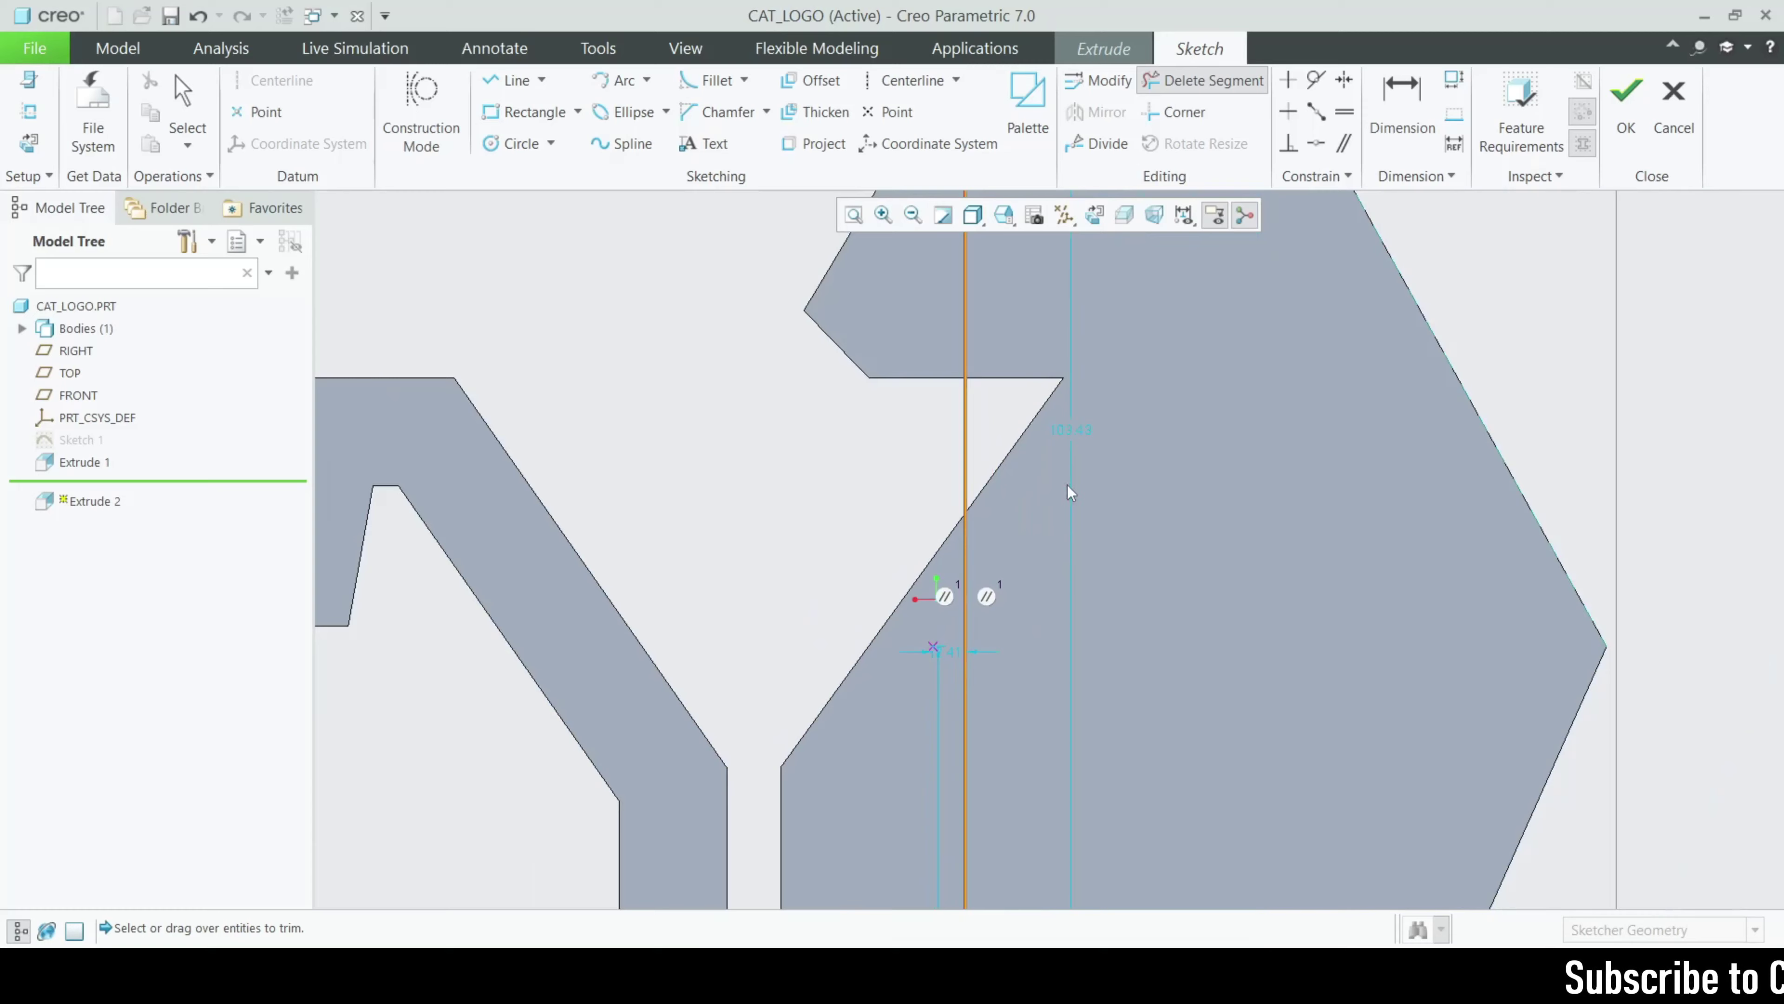
middle_click(1073, 429)
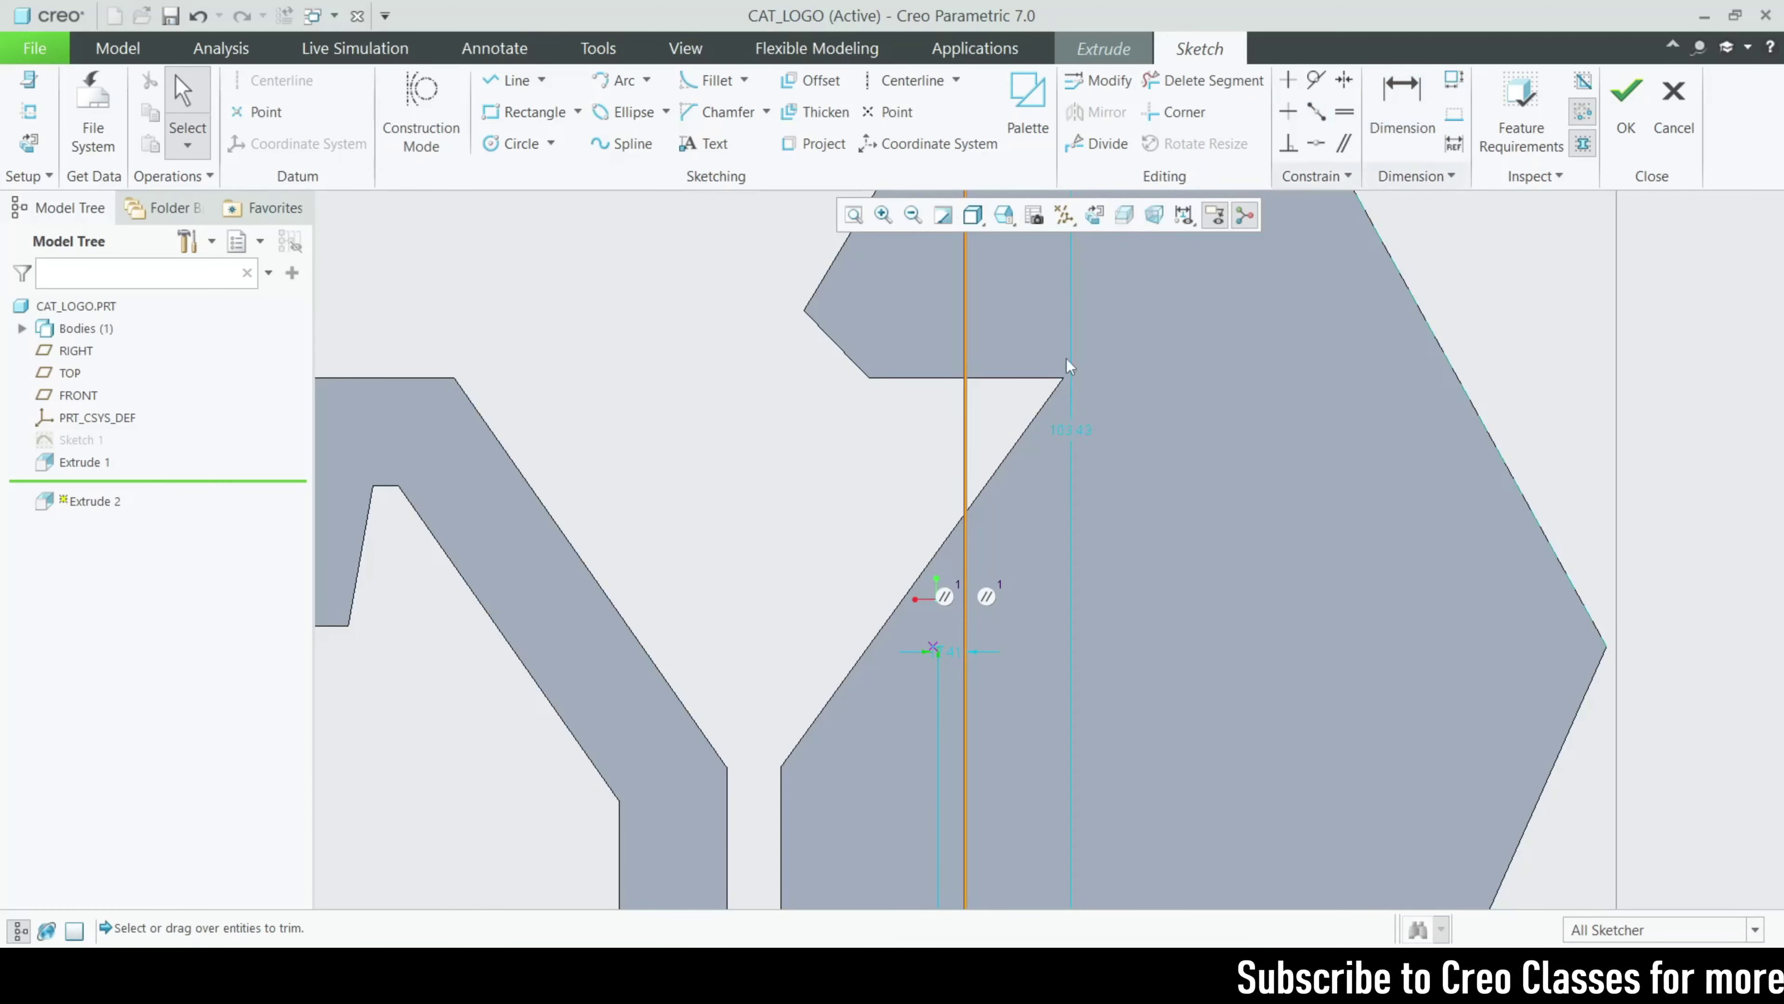
Step: Set the sketch point's height above the horizontal base reference to 103.43/2
scroll(1067, 368, up, 5)
scroll(784, 646, down, 2)
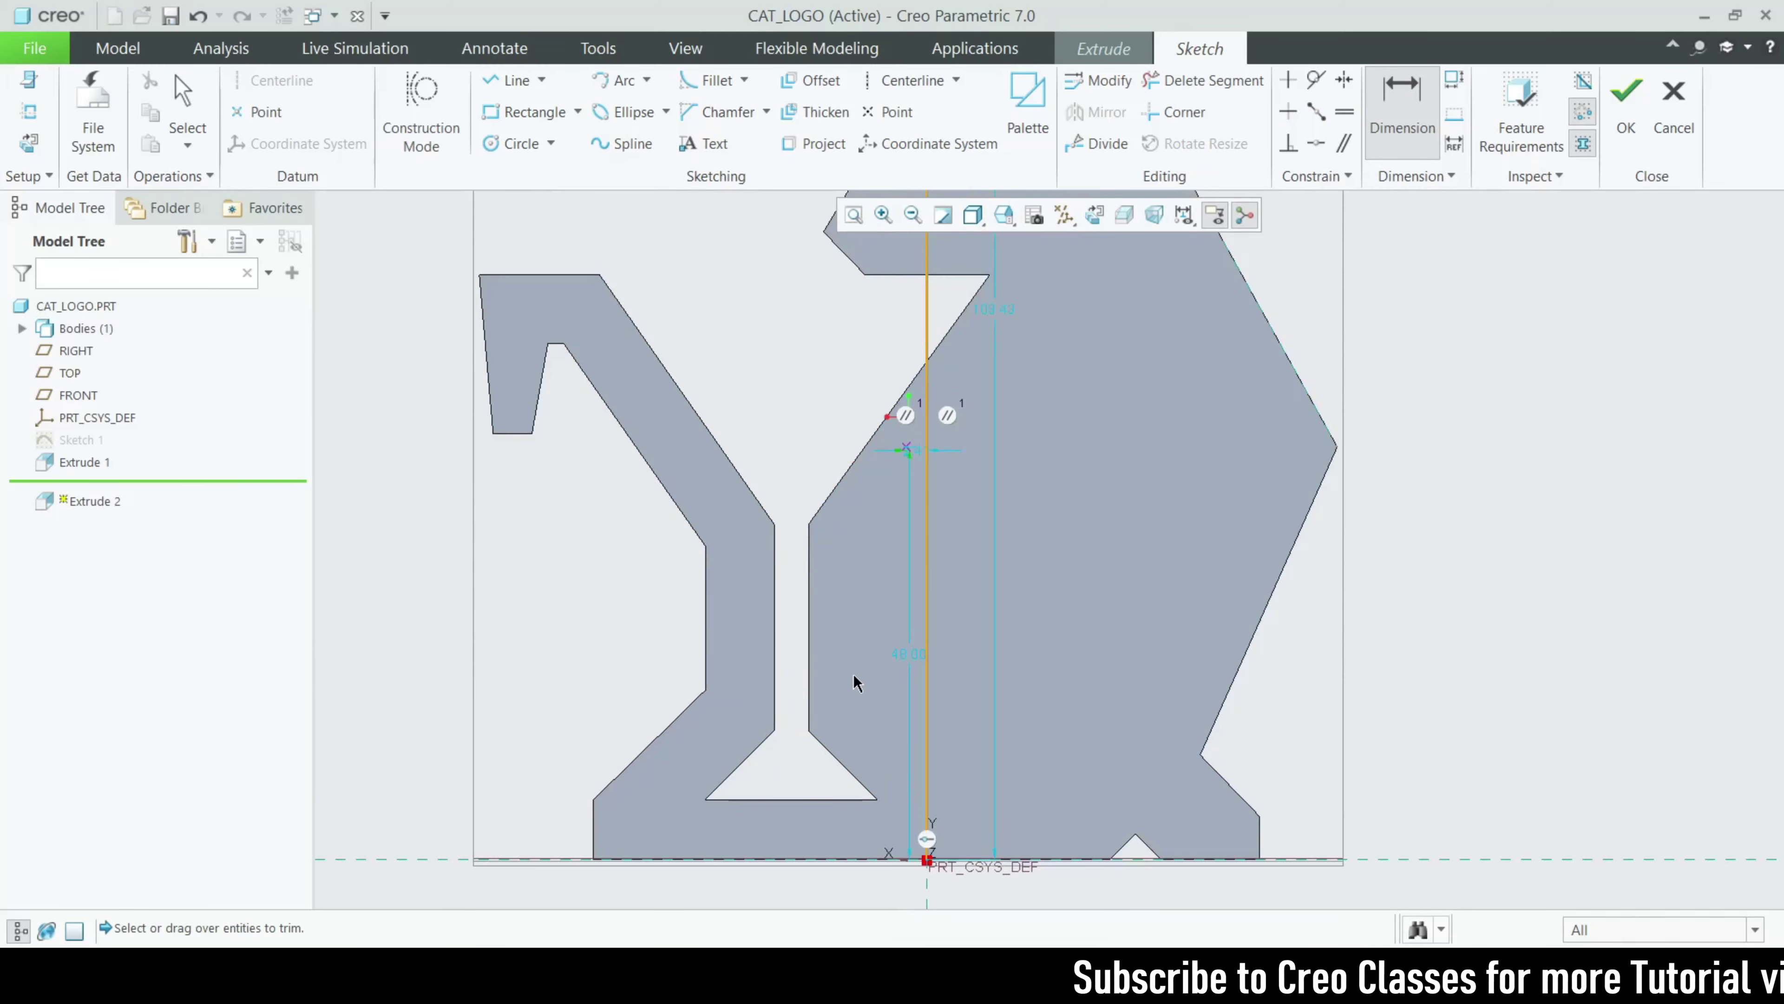
double_click(905, 654)
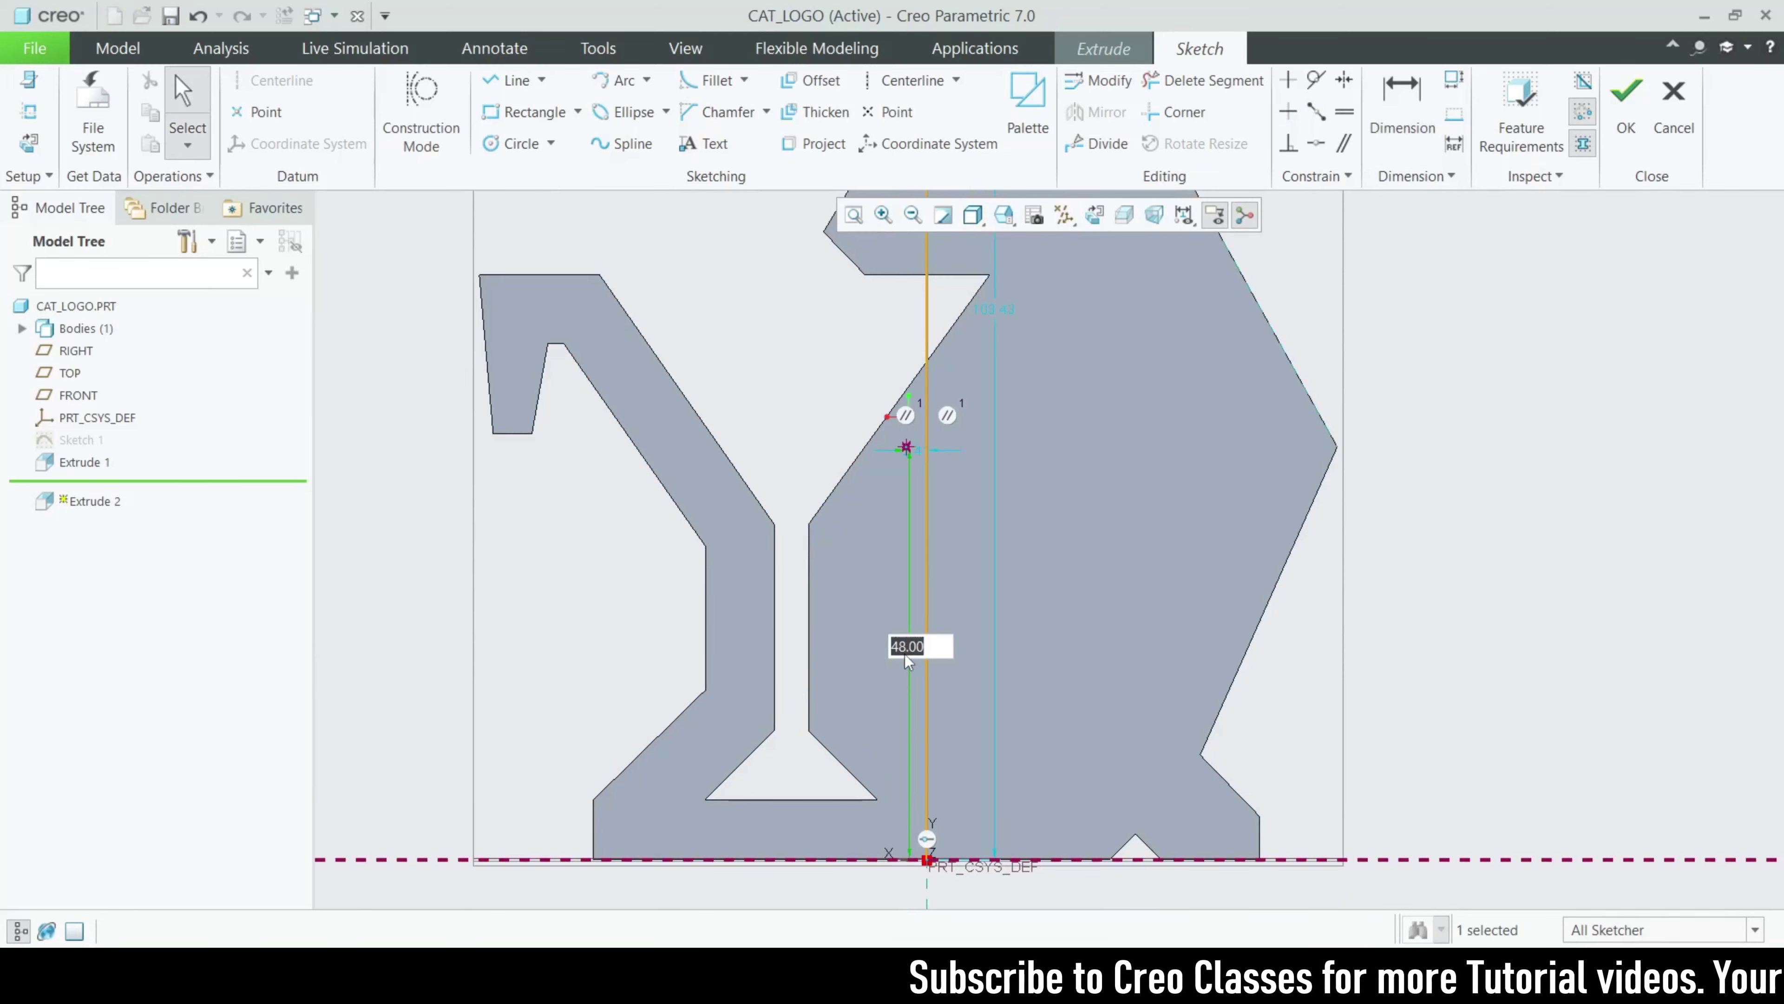
text(1)
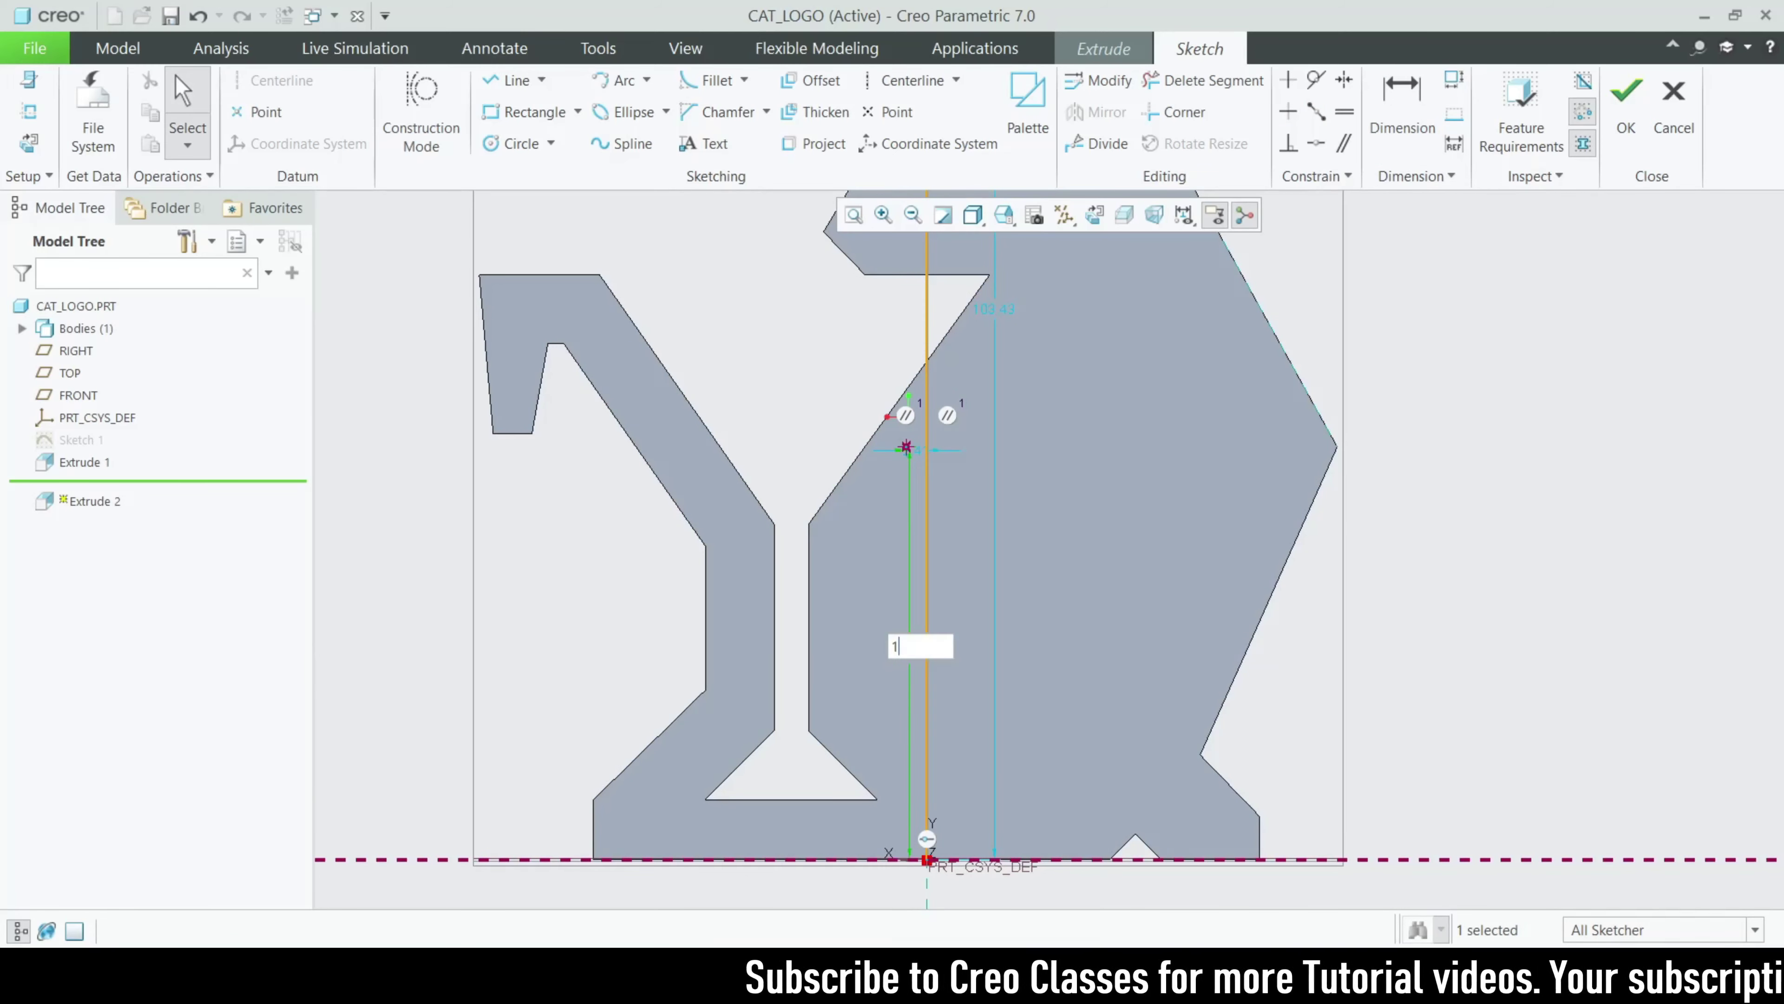
text(03.)
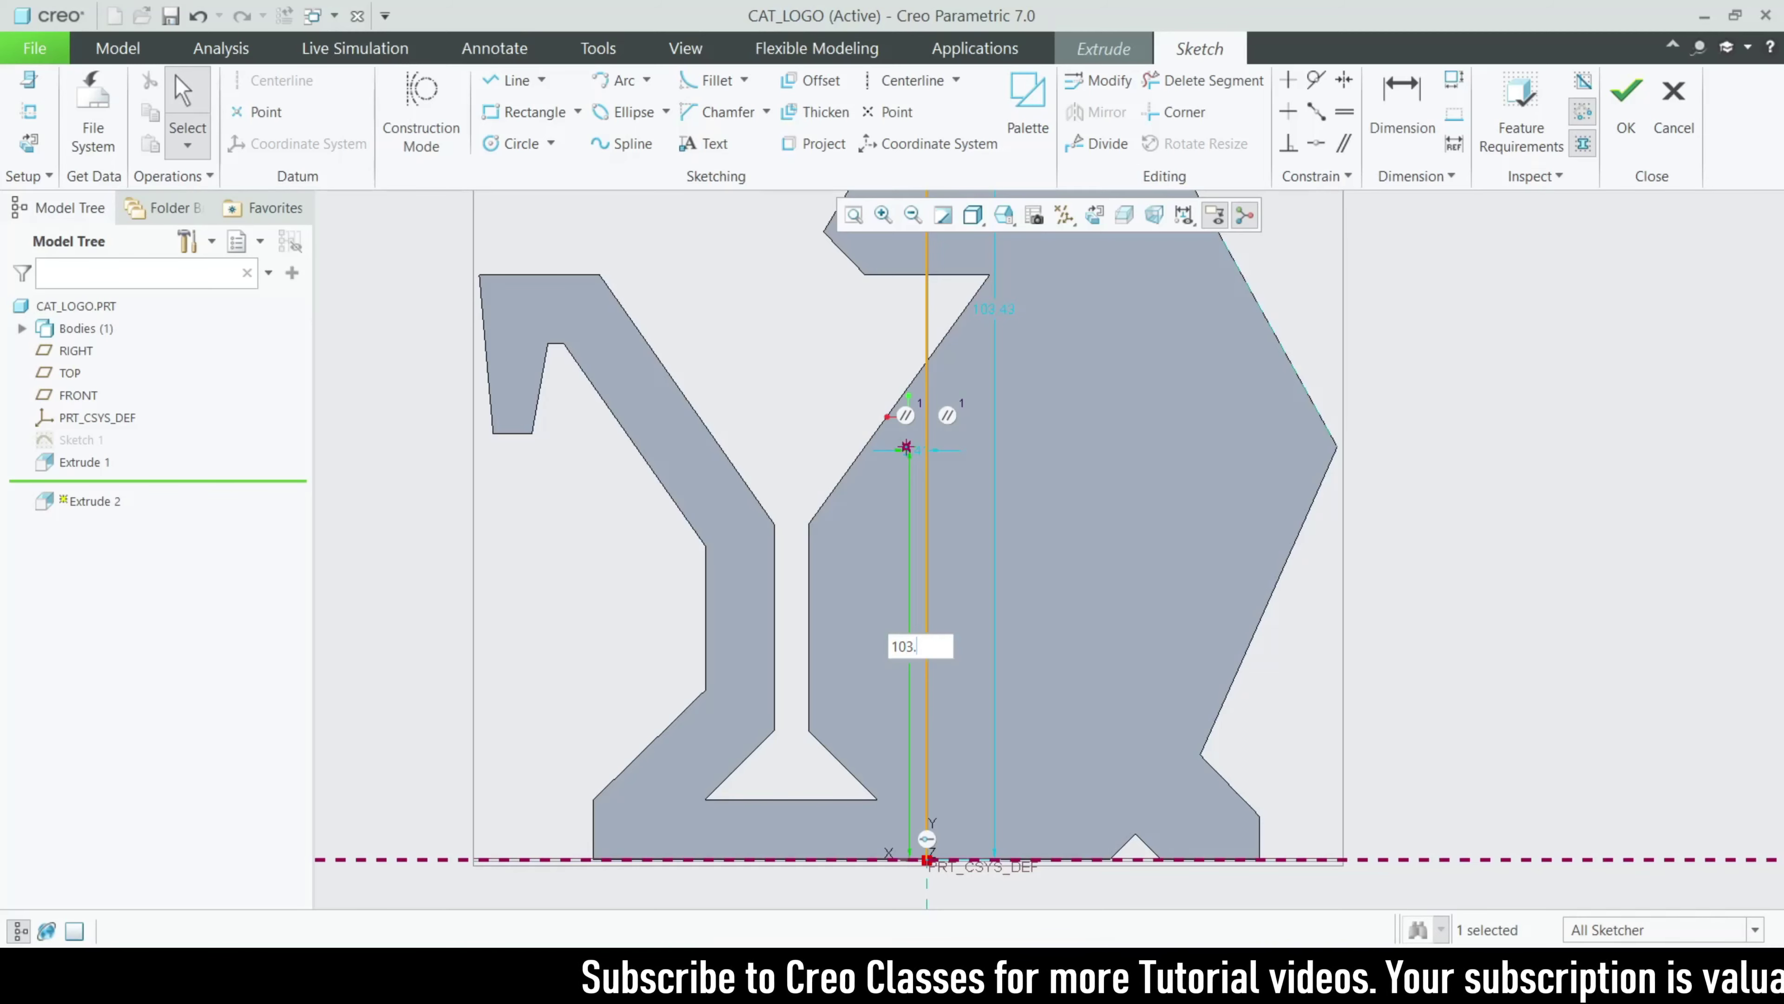
text(43/2)
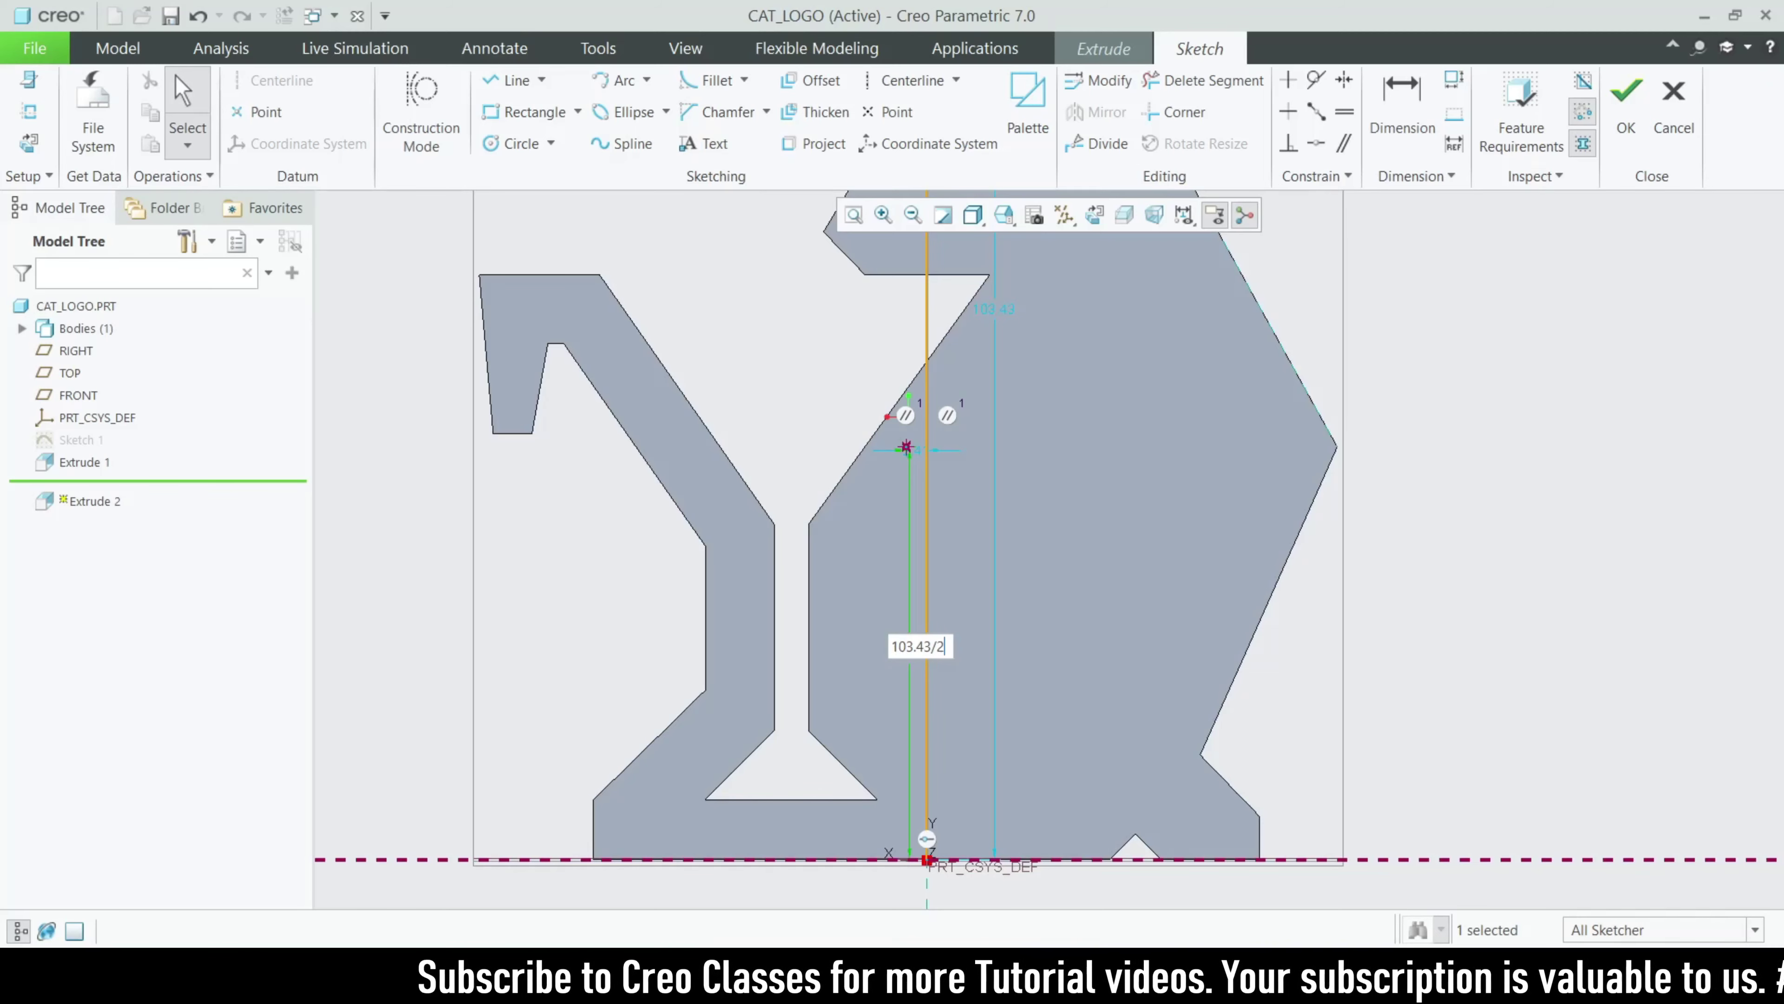
key(Return)
scroll(950, 647, up, 2)
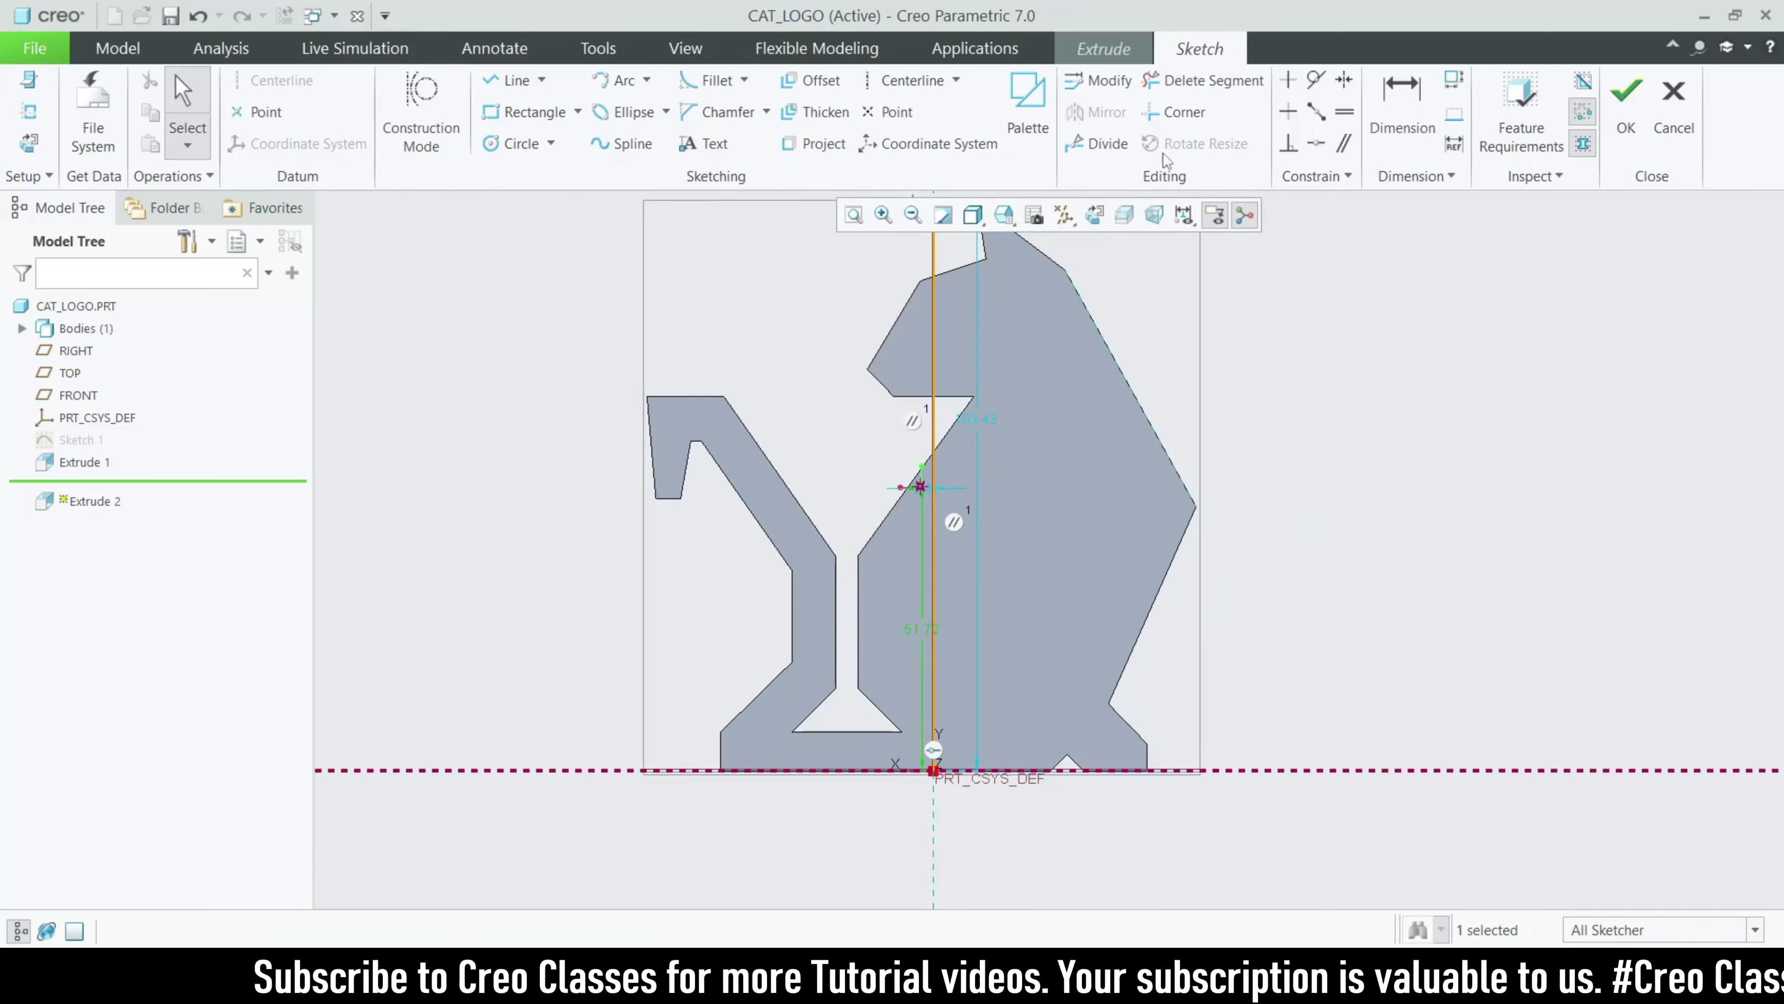
Step: Delete the vertical line from the sketch, keeping the point
click(1223, 83)
drag(961, 498, 961, 517)
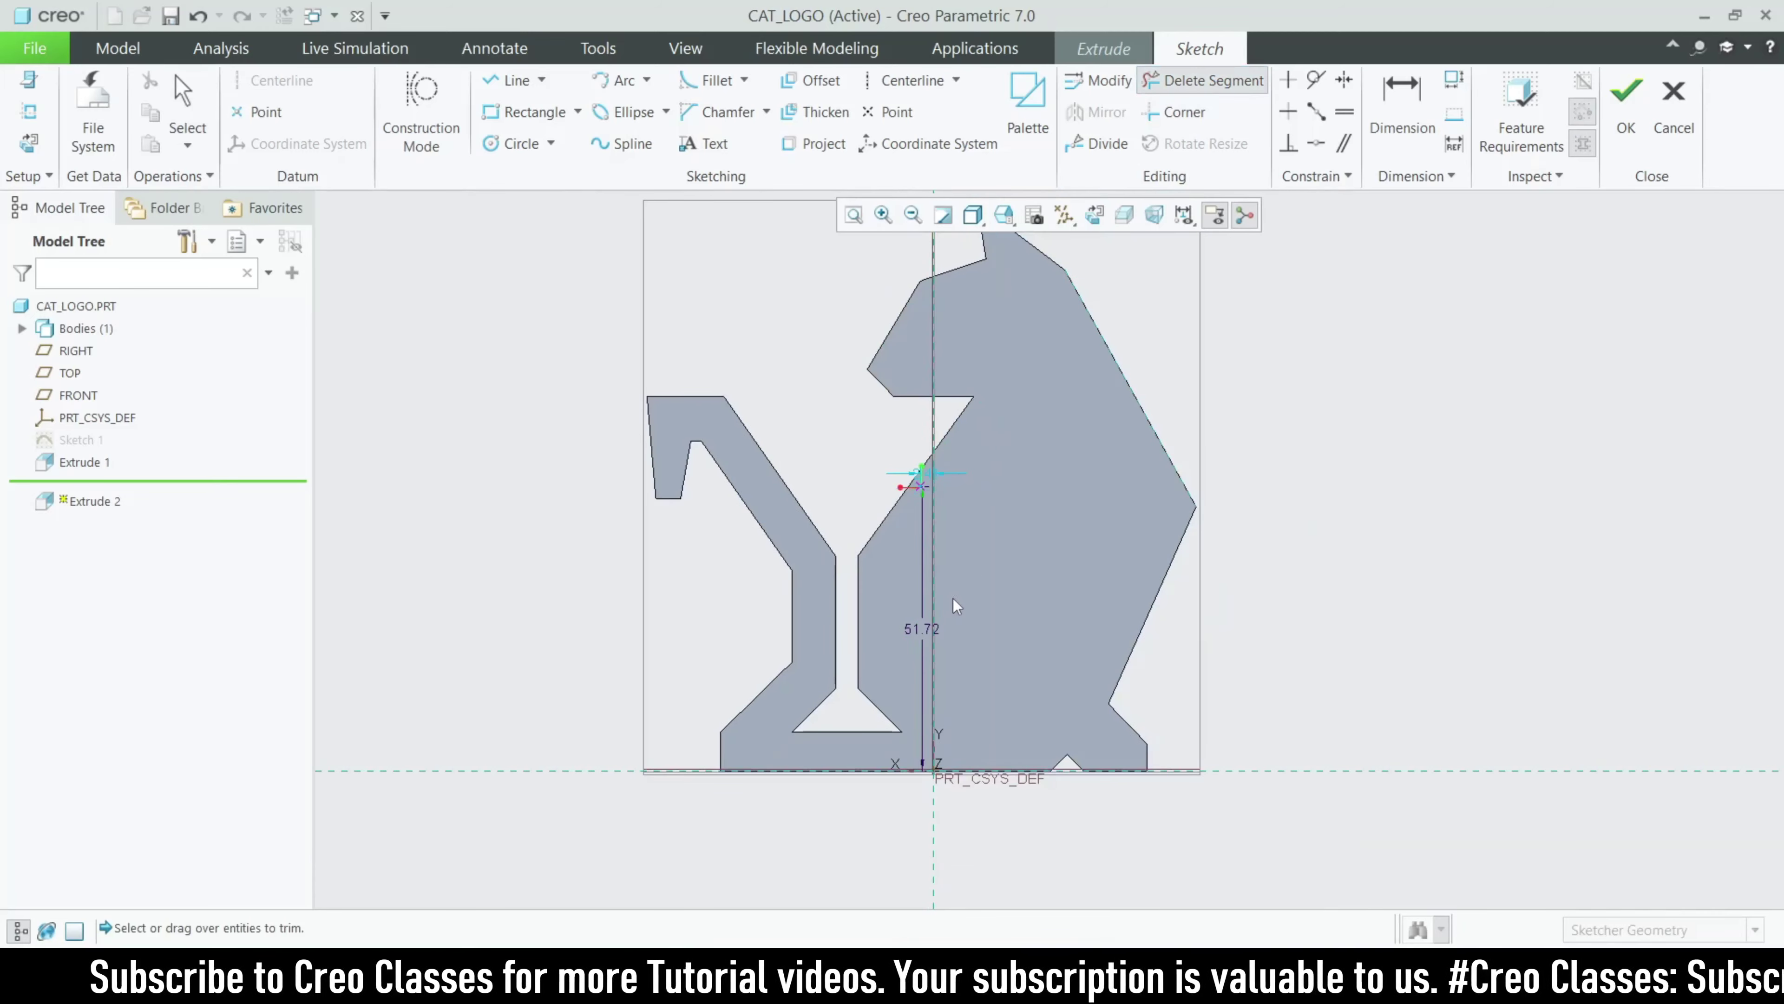
scroll(754, 636, up, 3)
Step: Sketch a circle about 151.5 in diameter, centered on the sketch point and enclosing the whole cat
click(520, 144)
scroll(829, 520, down, 2)
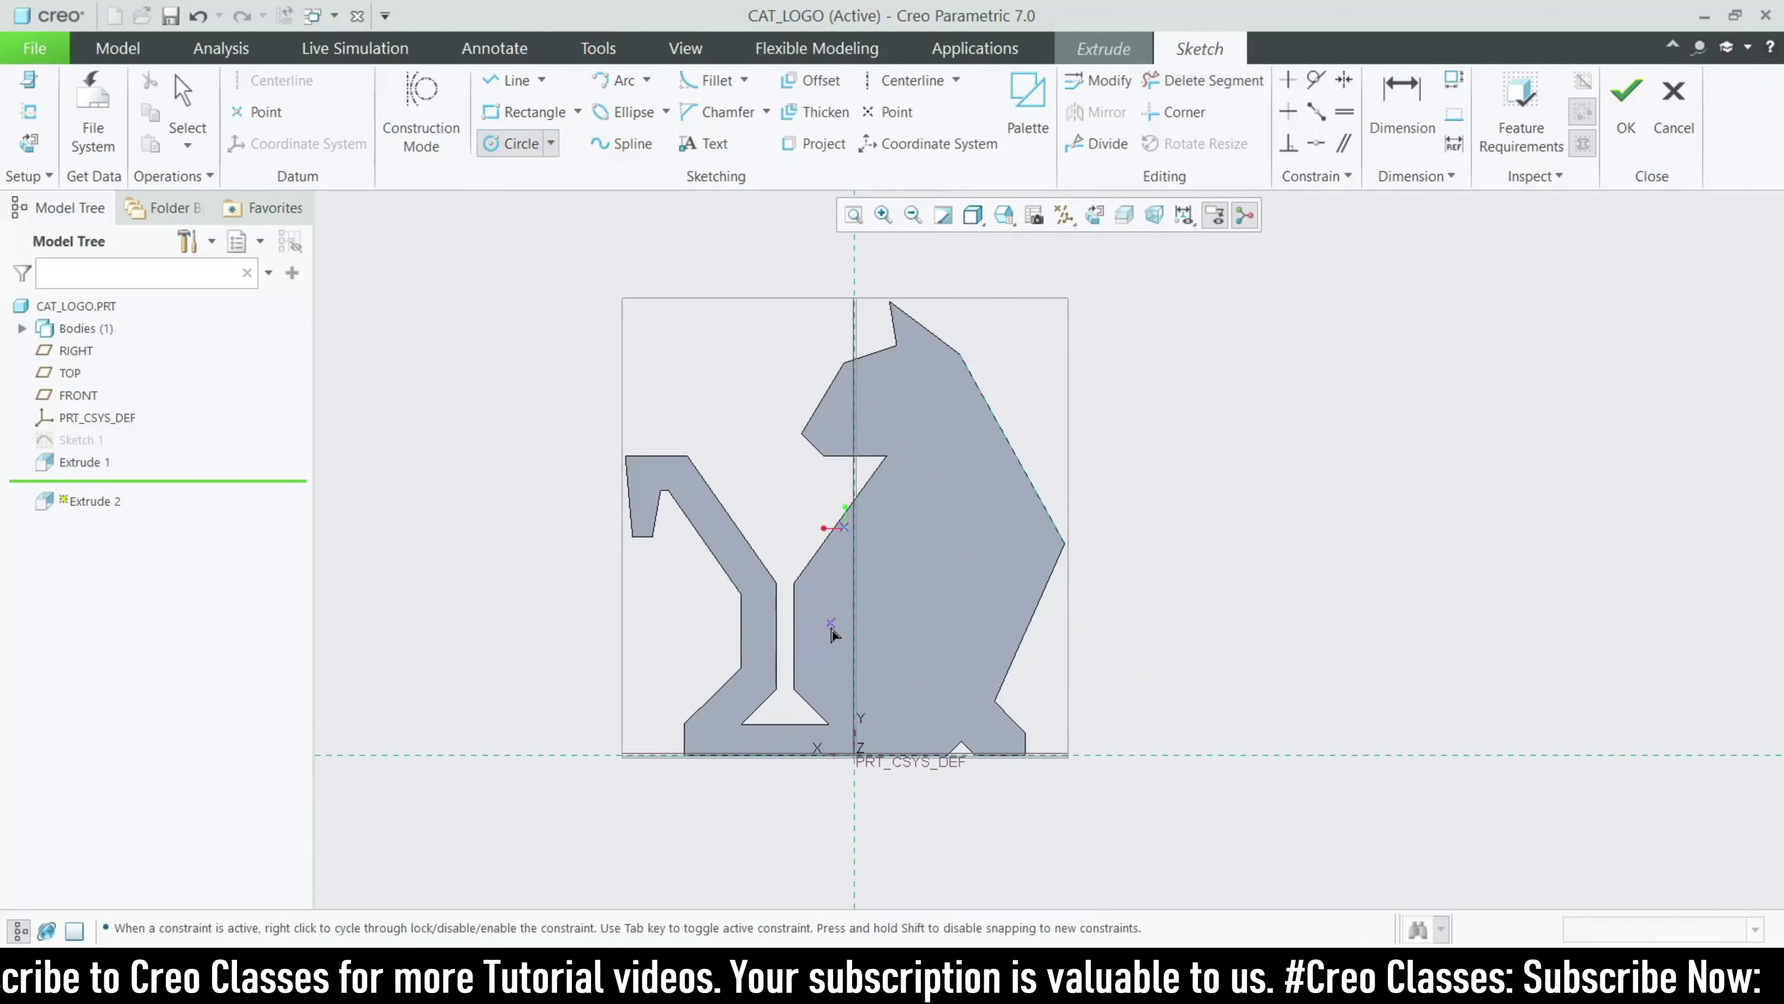
click(843, 527)
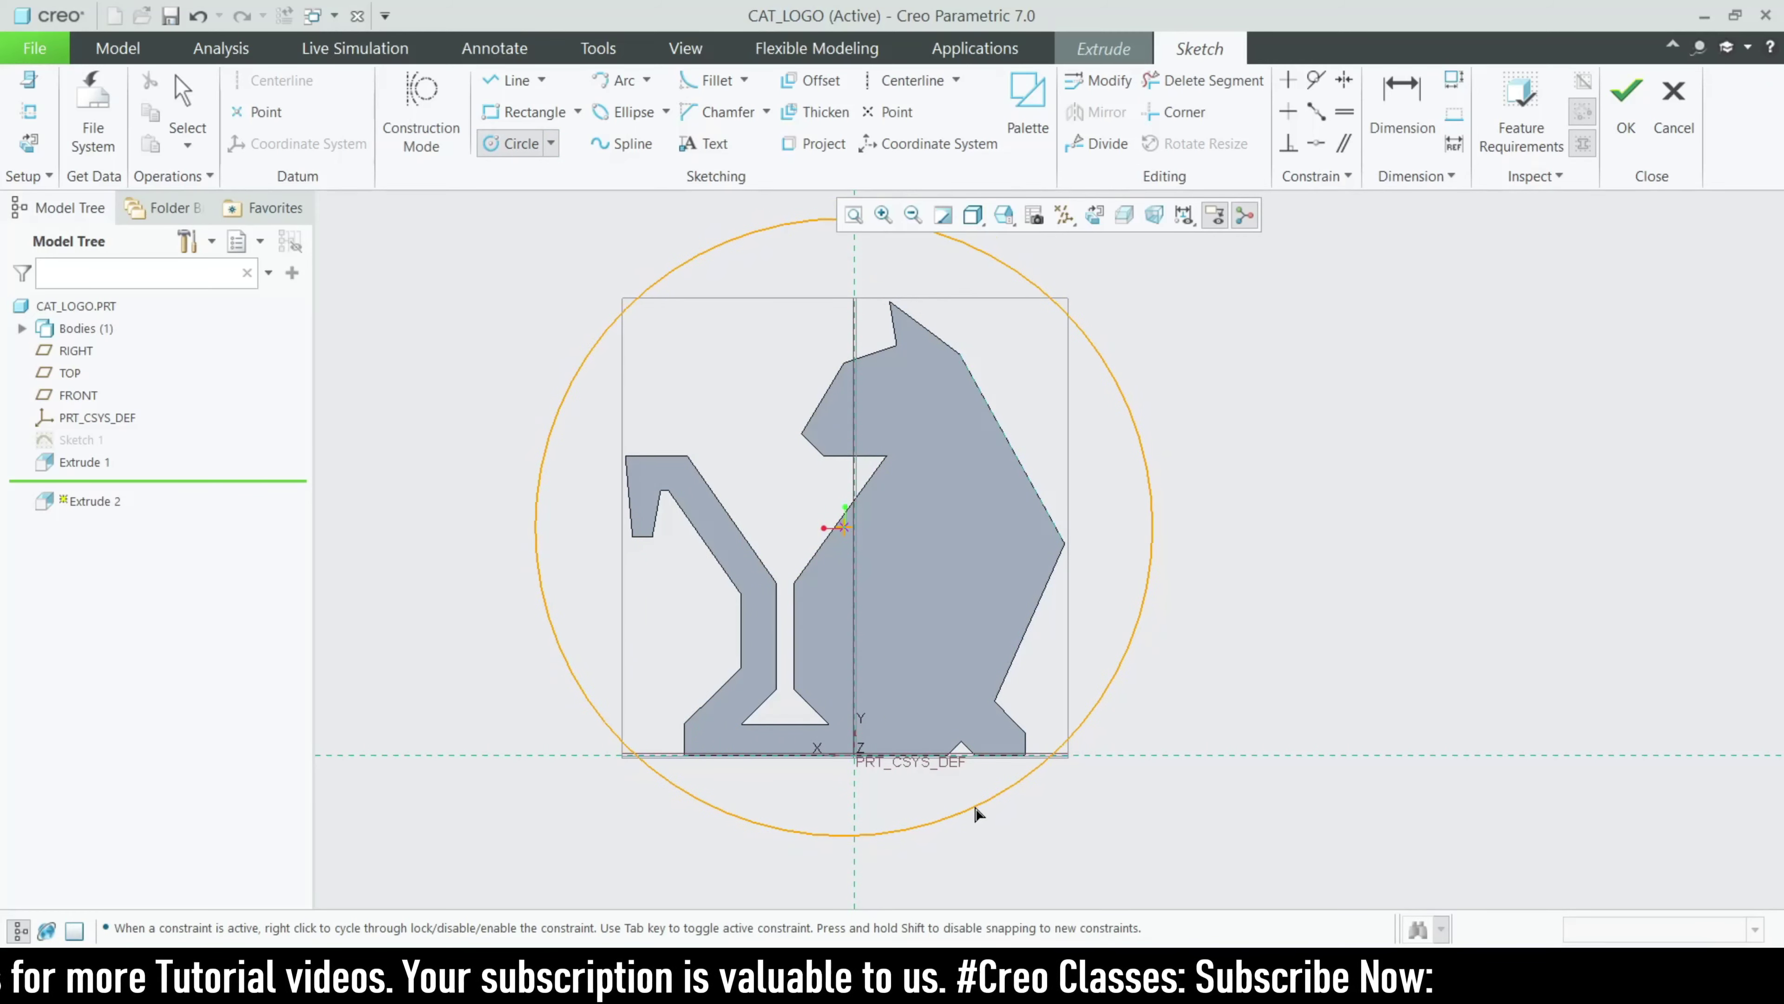
click(994, 822)
middle_click(994, 822)
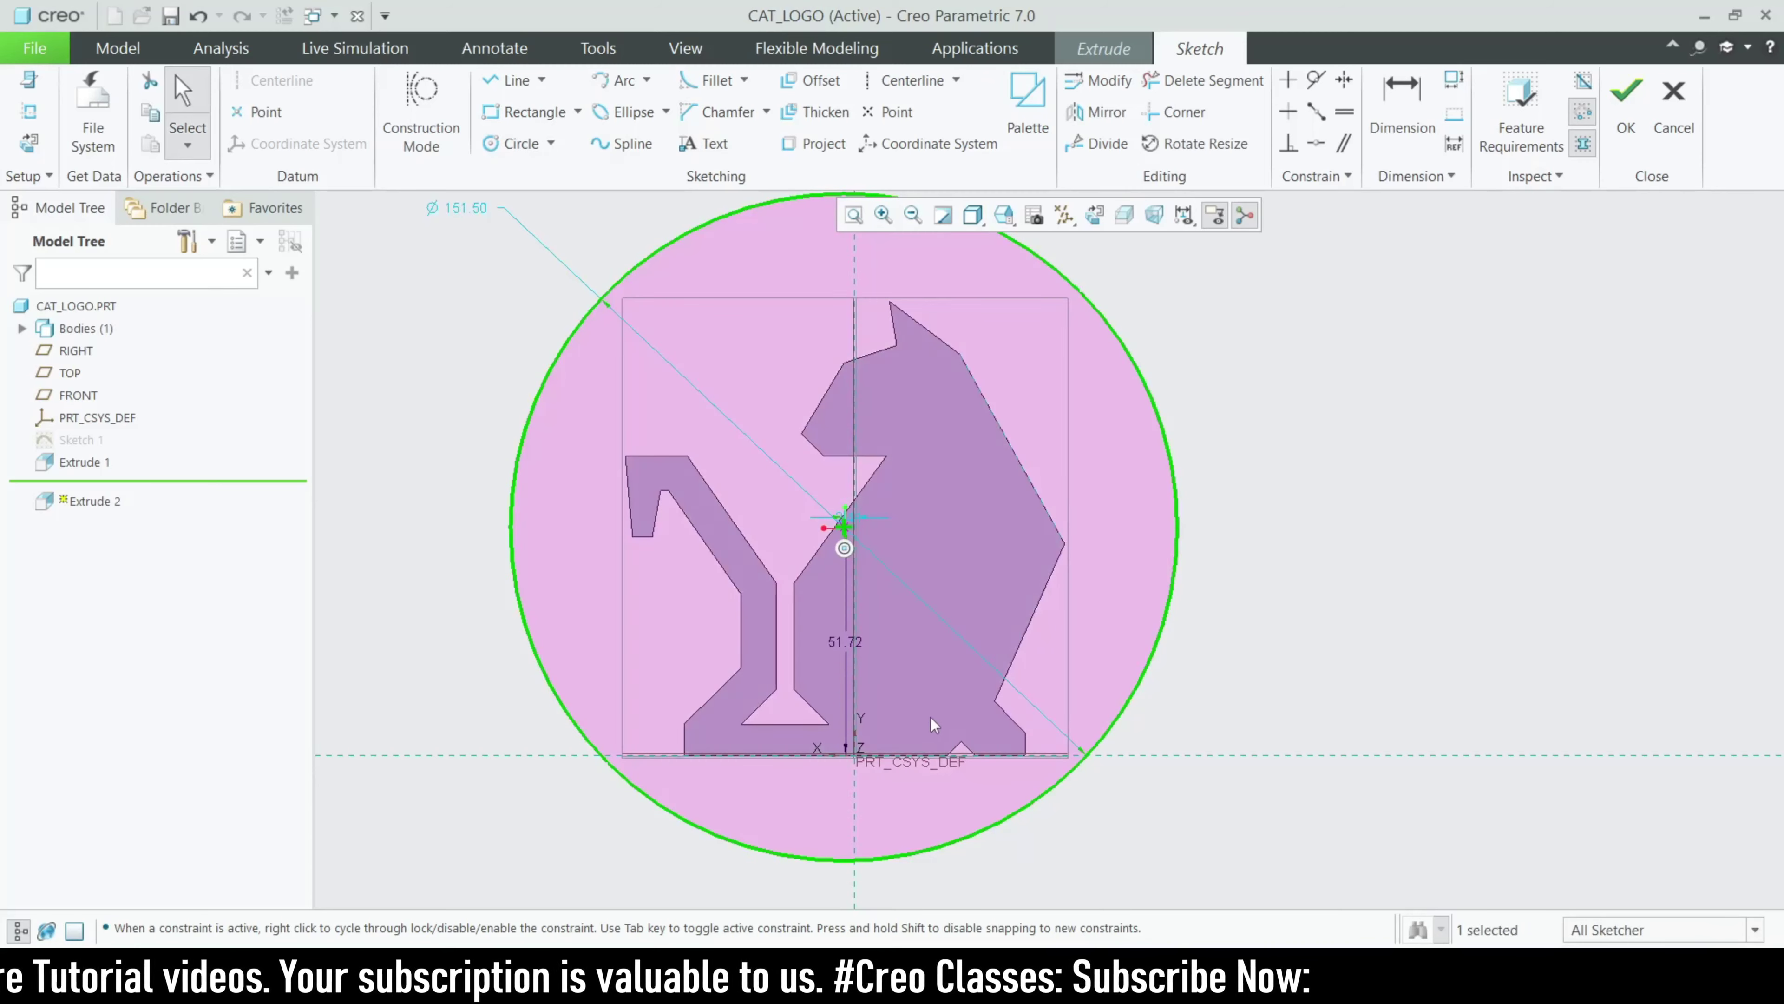
Step: Set the circle center's height above the horizontal base reference to 50
double_click(846, 639)
text(50)
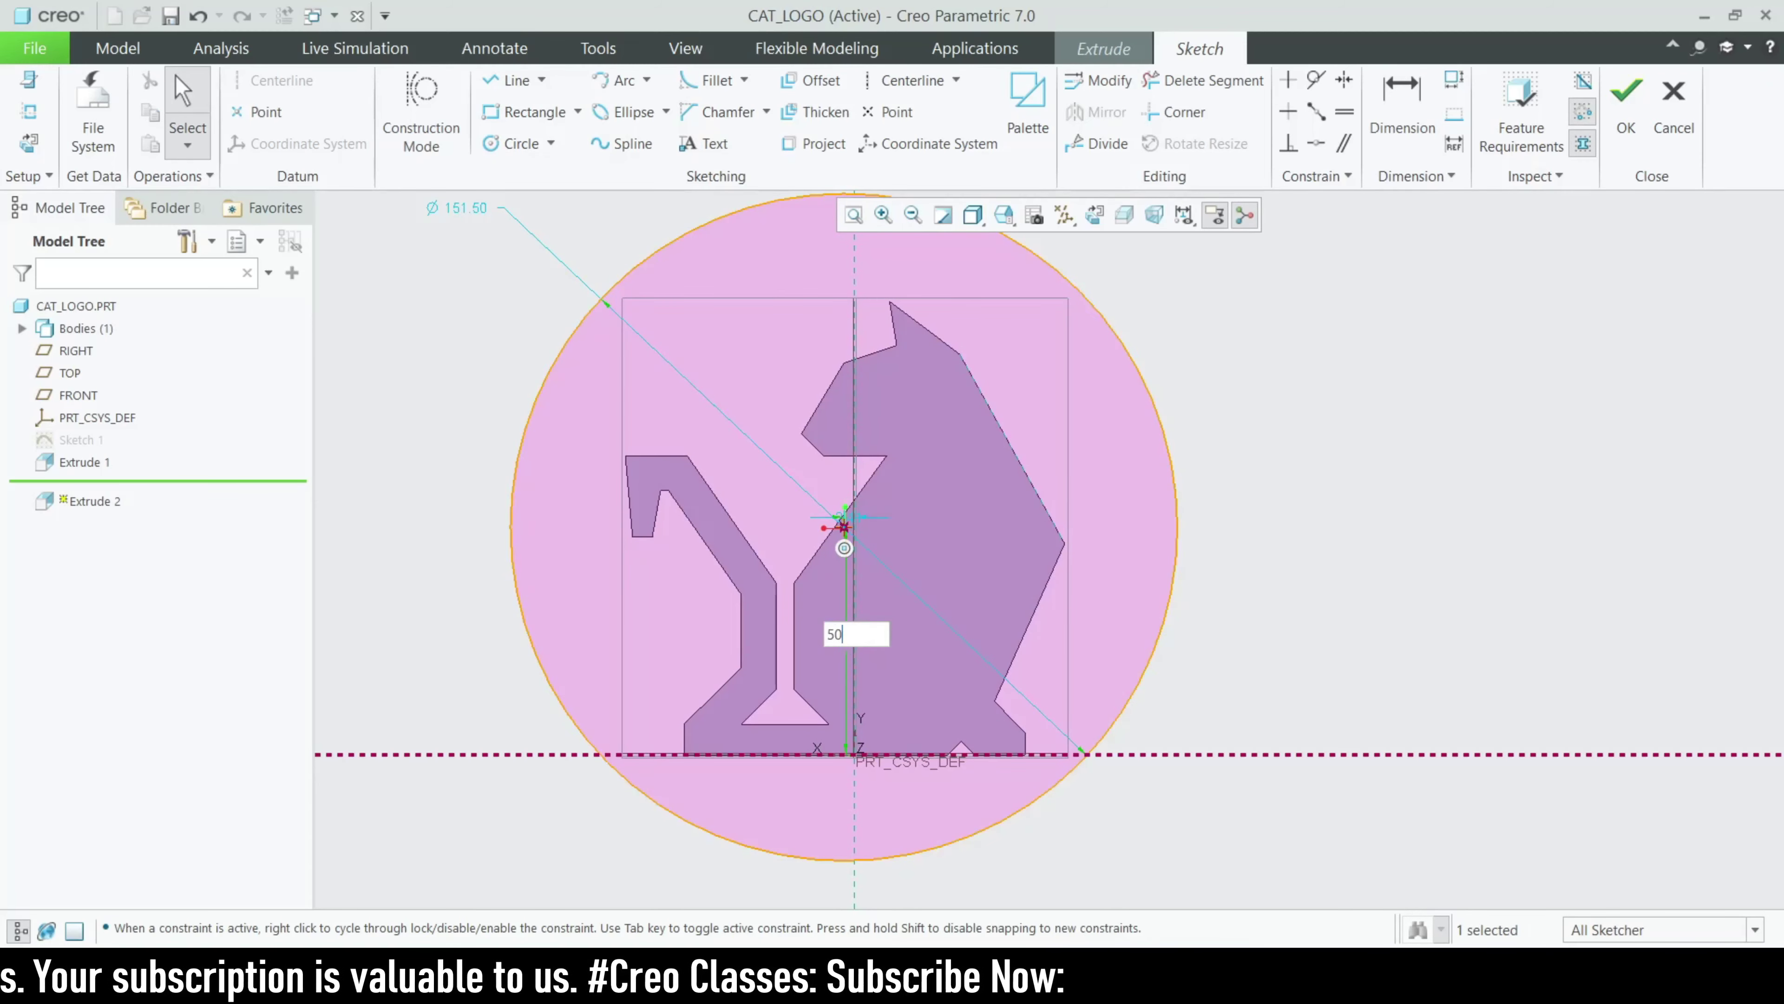
key(Return)
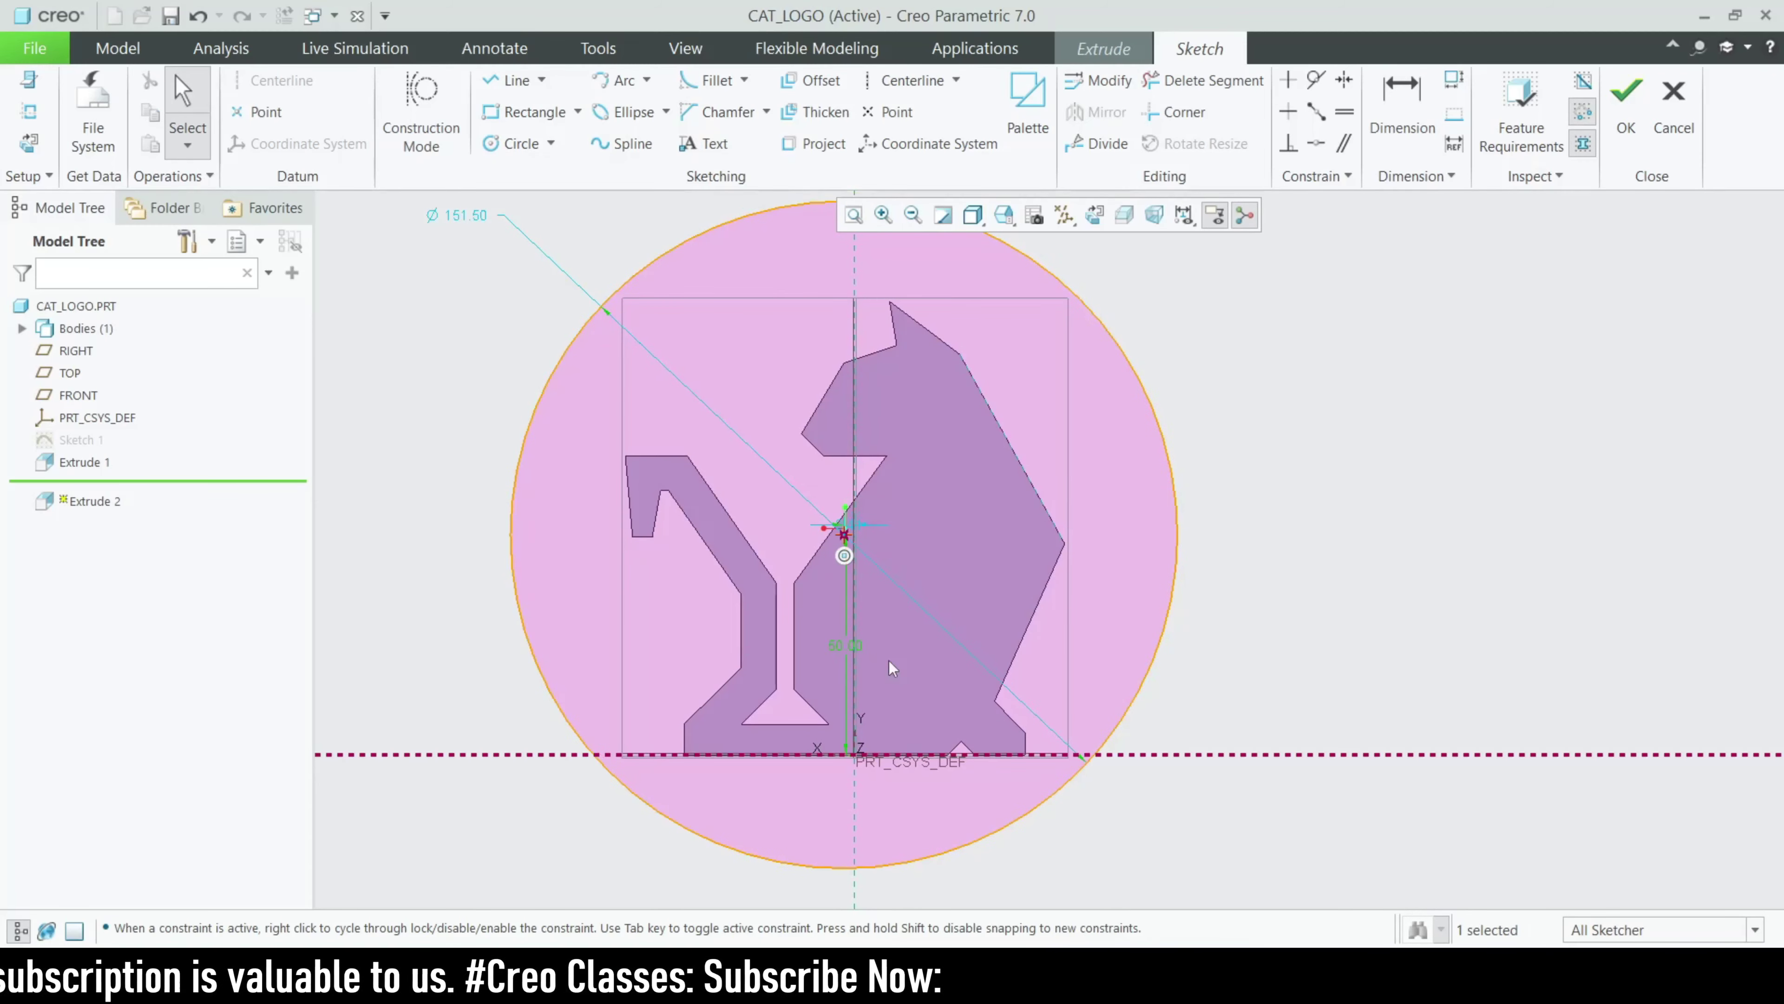
scroll(891, 661, up, 2)
scroll(865, 620, down, 2)
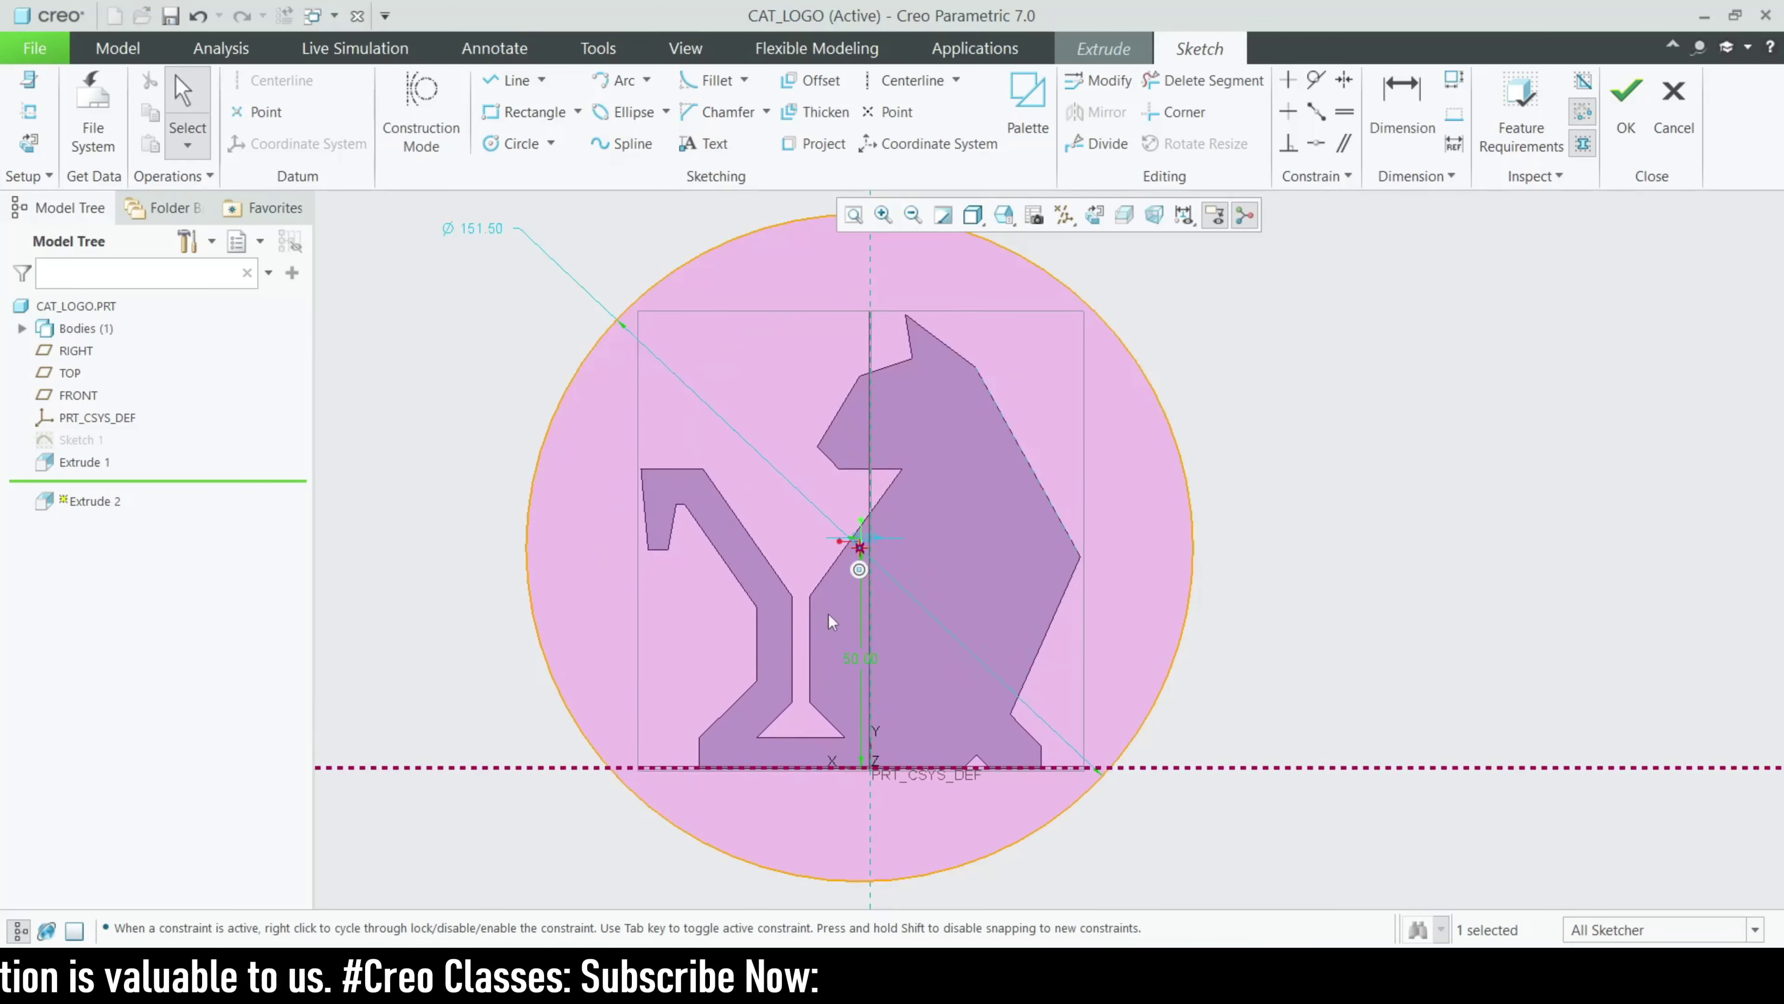
Step: Lower the circle's center to a height of 47 above the horizontal base reference
double_click(863, 657)
text(40)
key(Return)
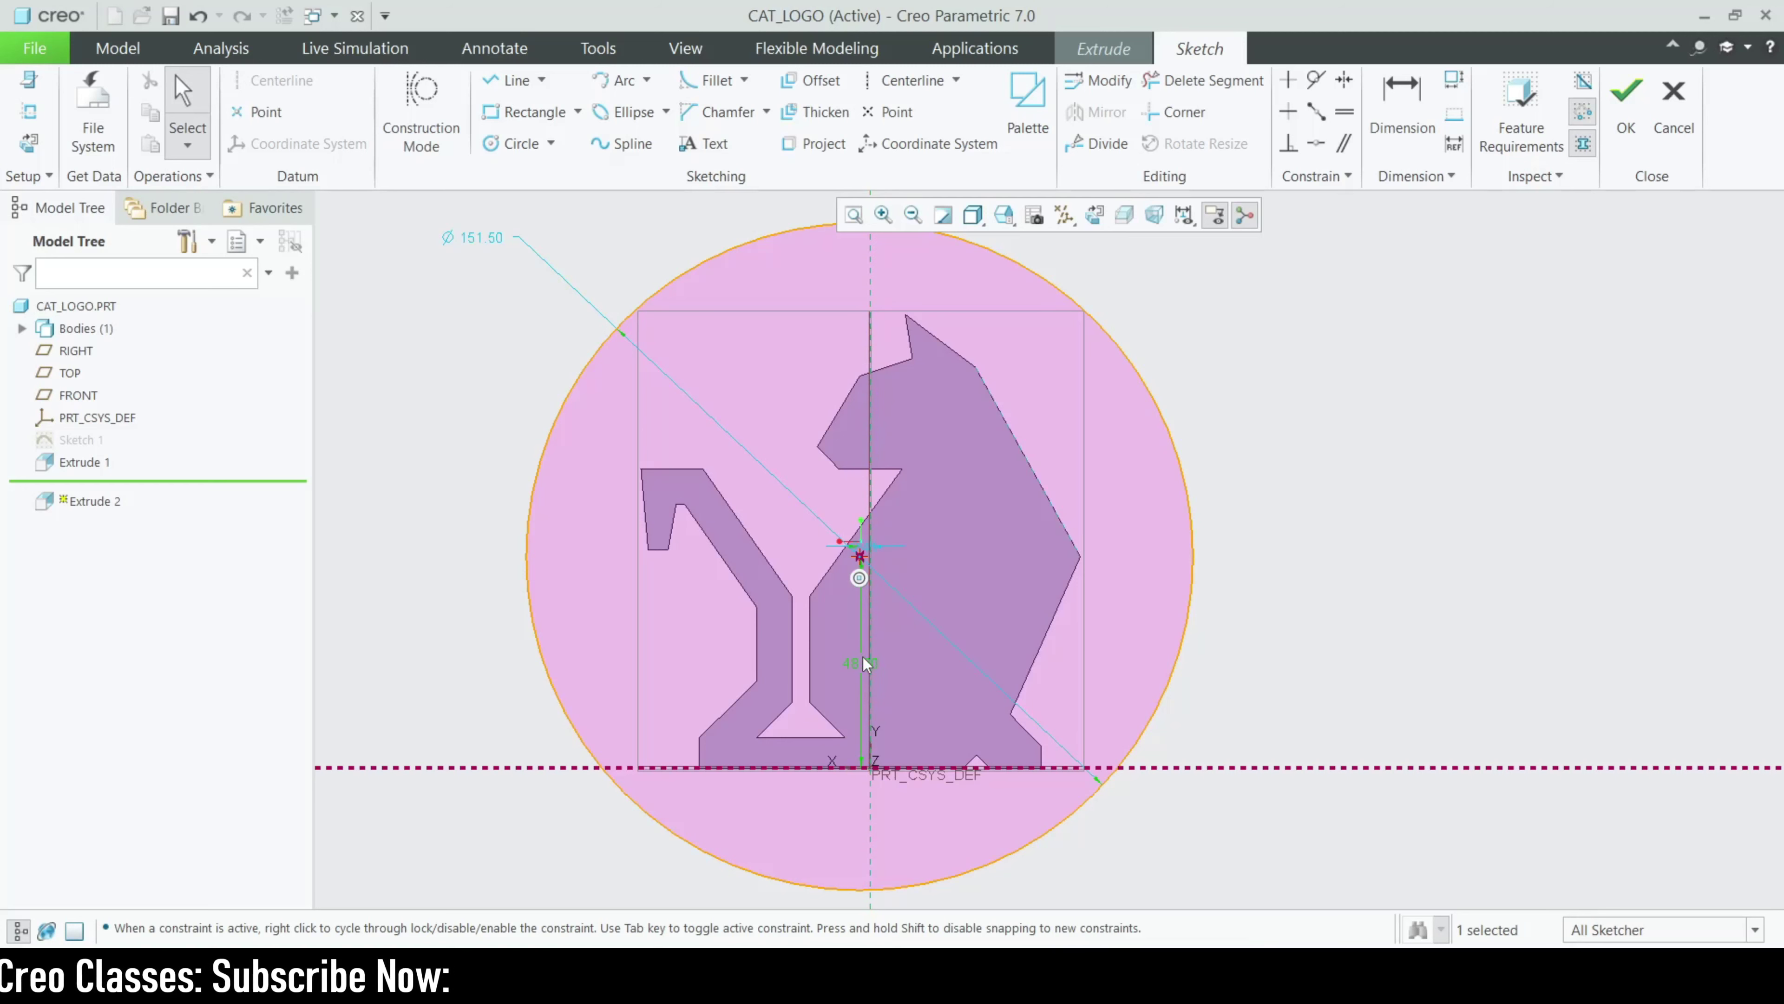
middle_click(863, 659)
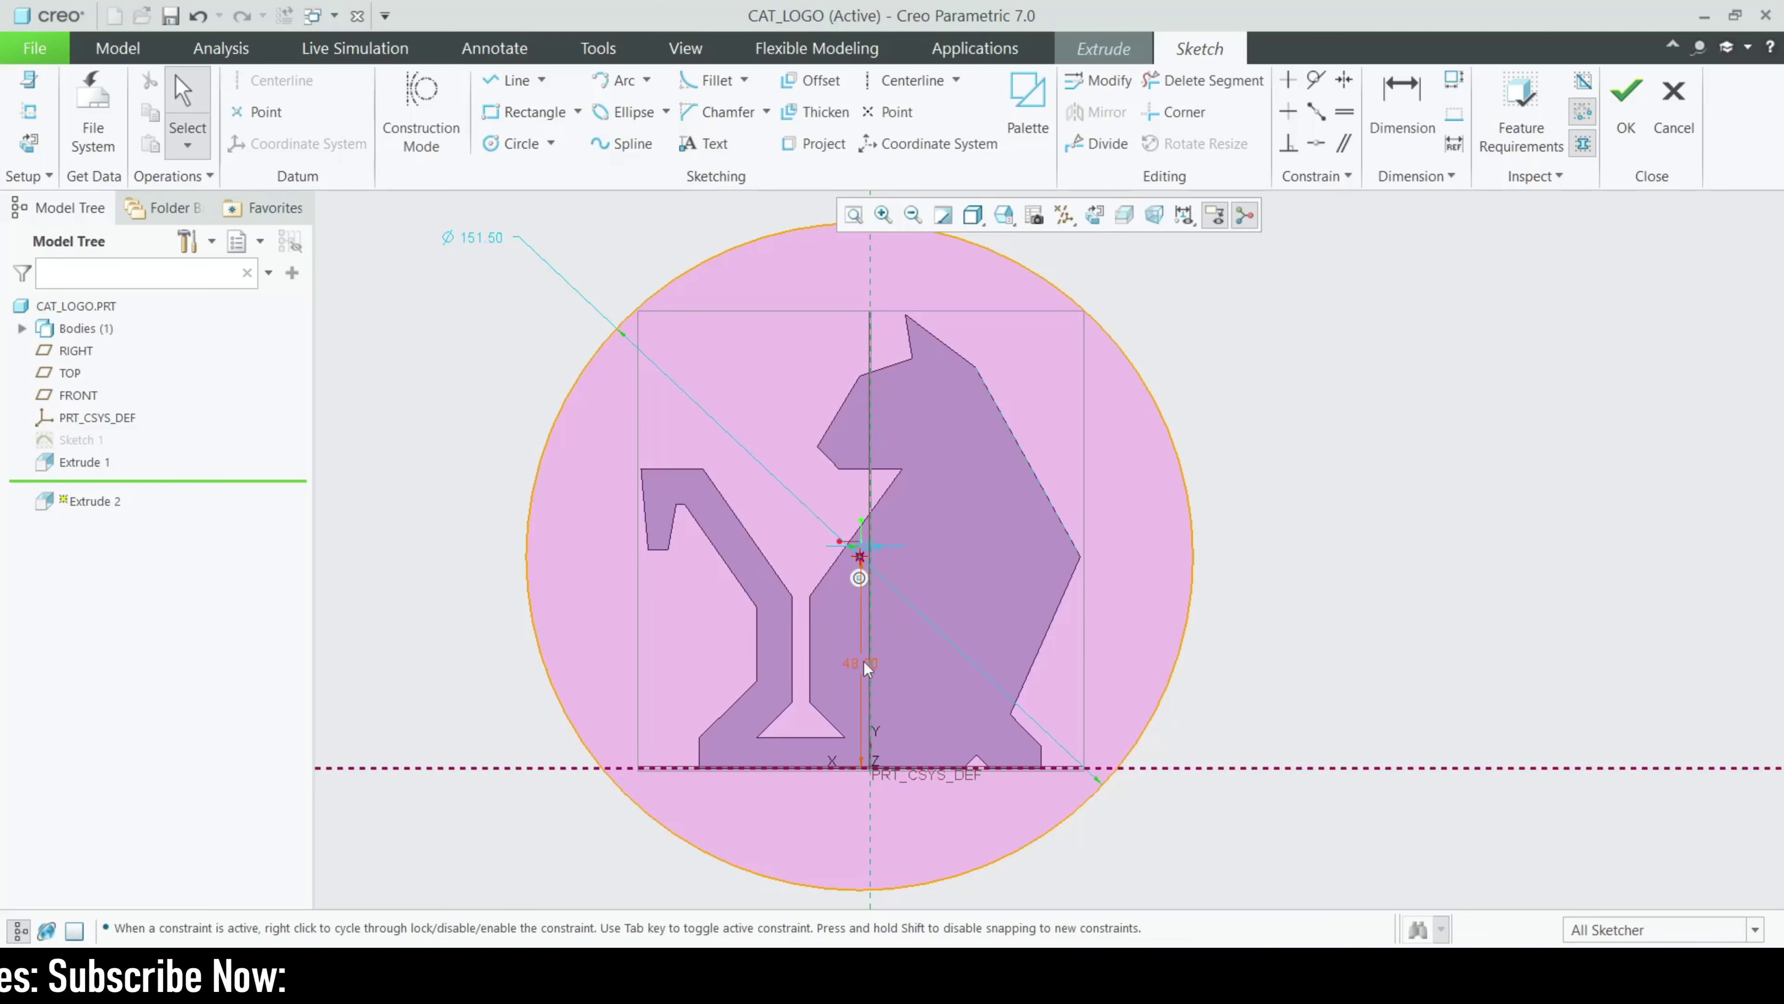
text(47)
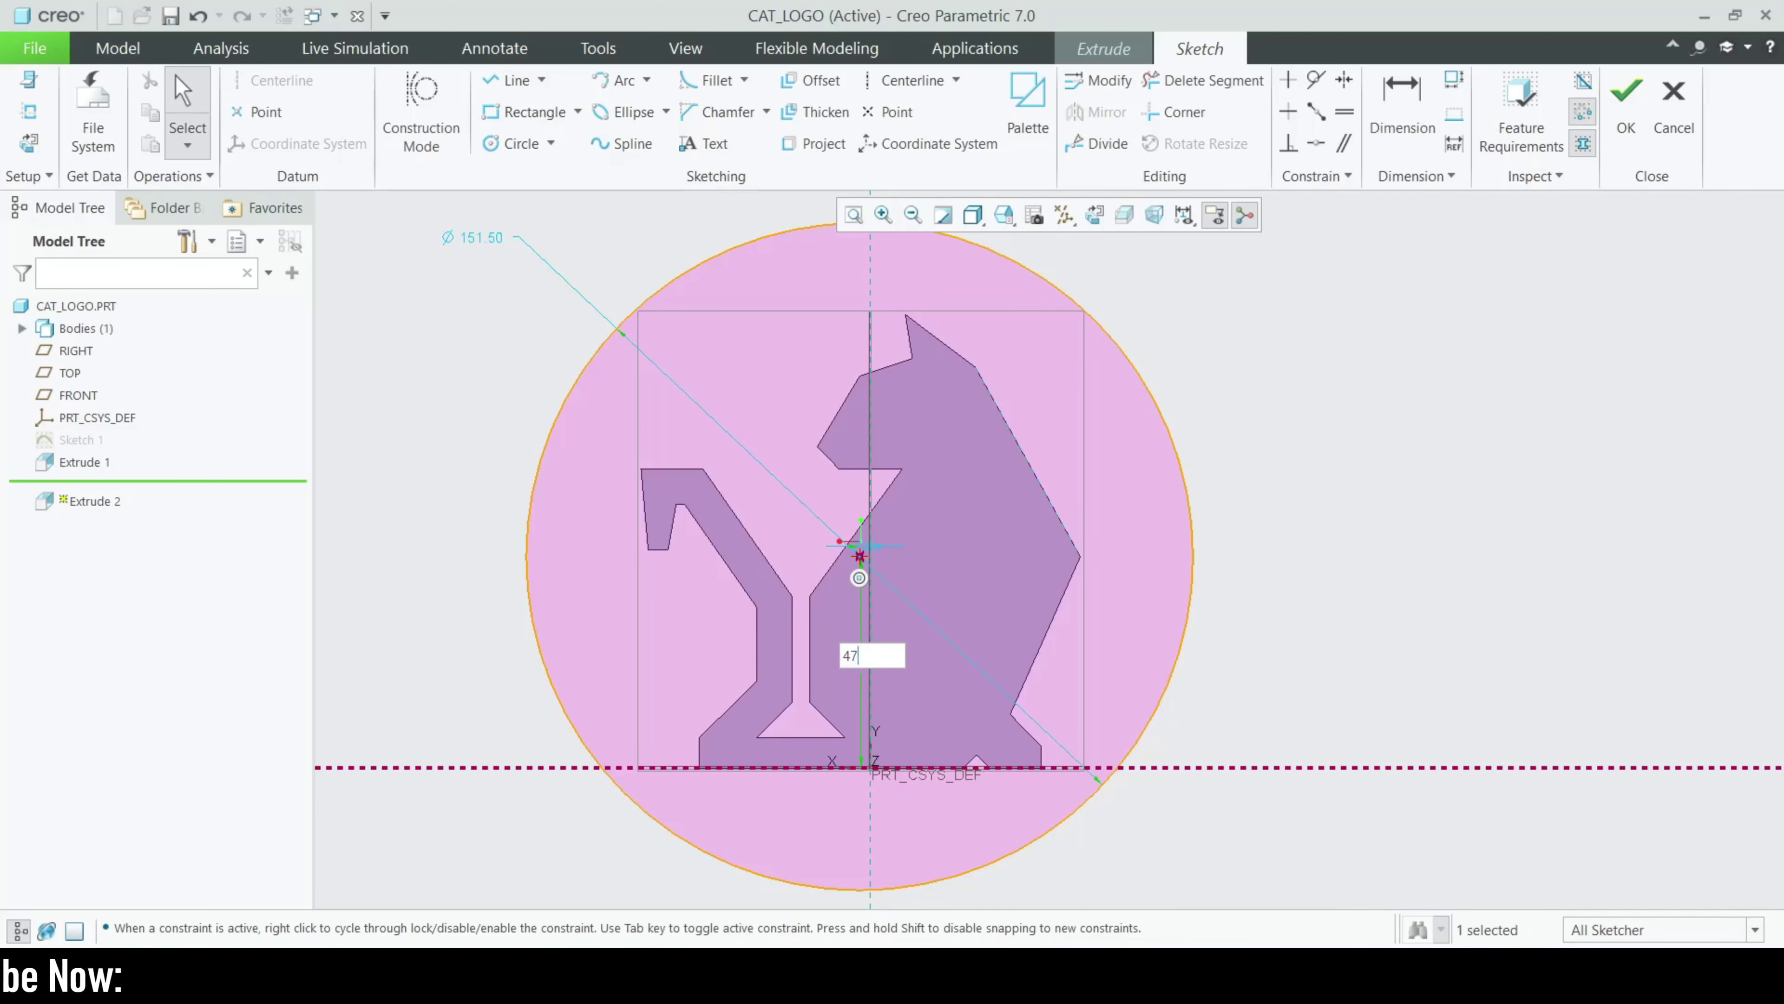
key(Return)
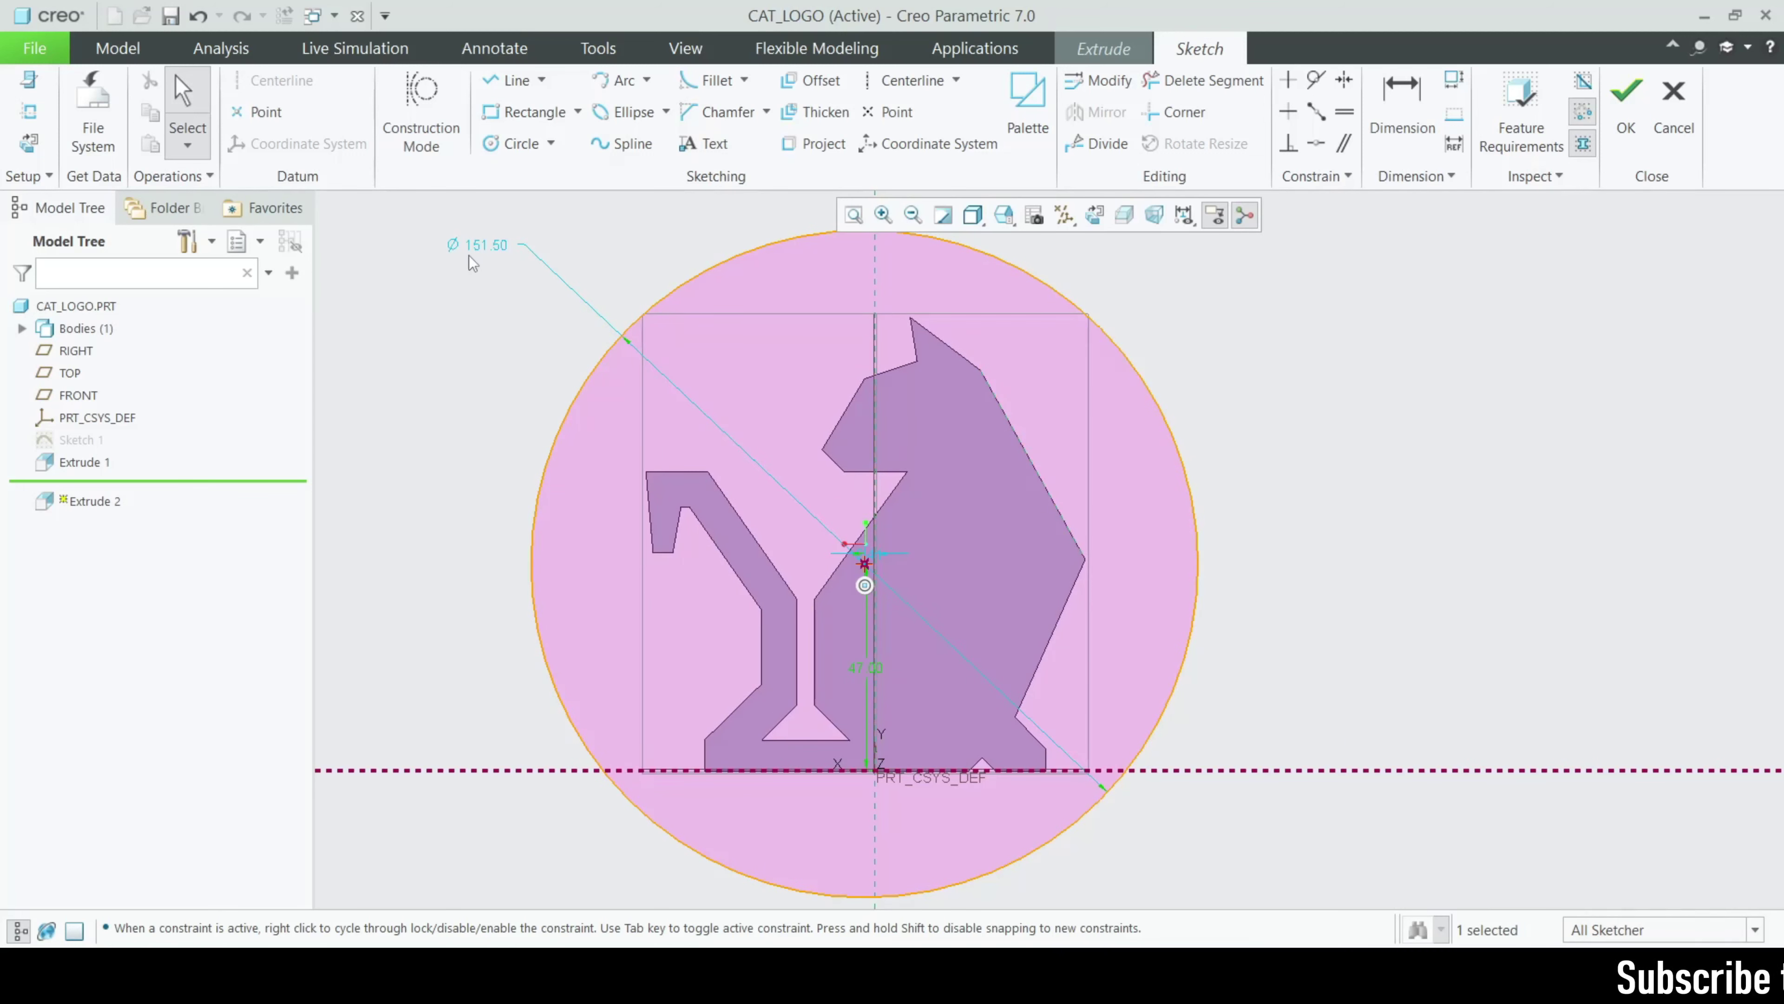
Step: Set the circle's diameter to 140 and finish the sketch
double_click(494, 250)
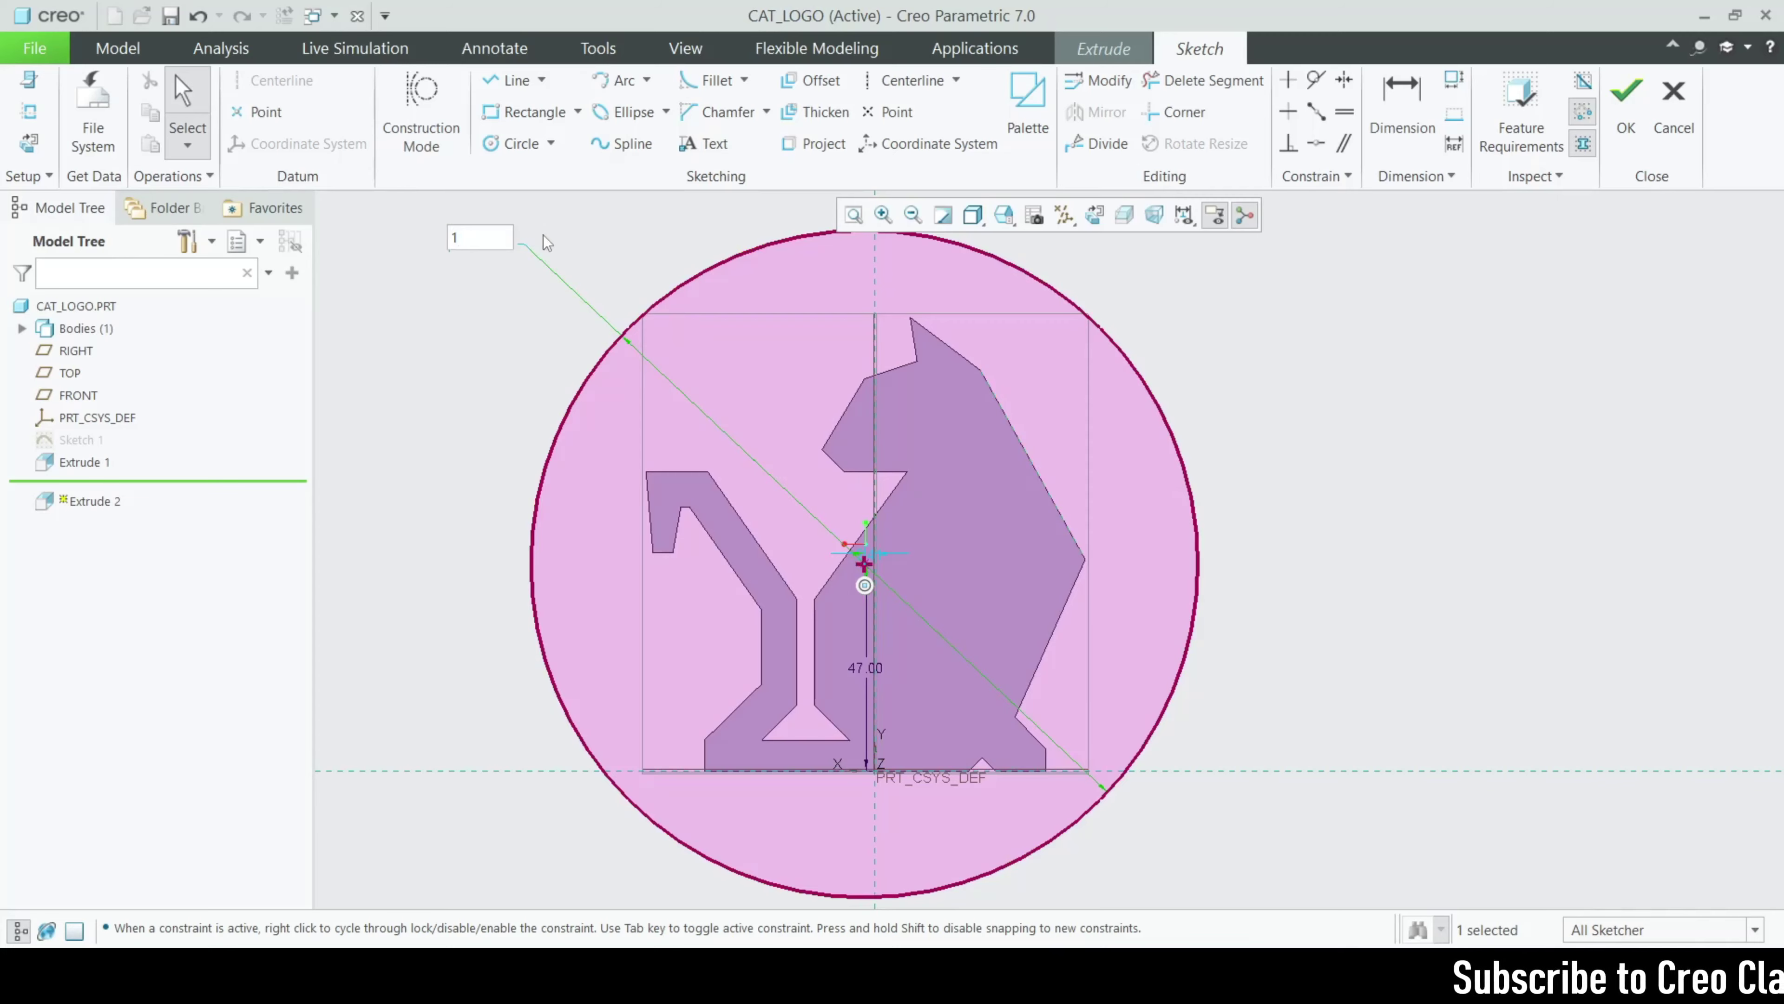
key(Return)
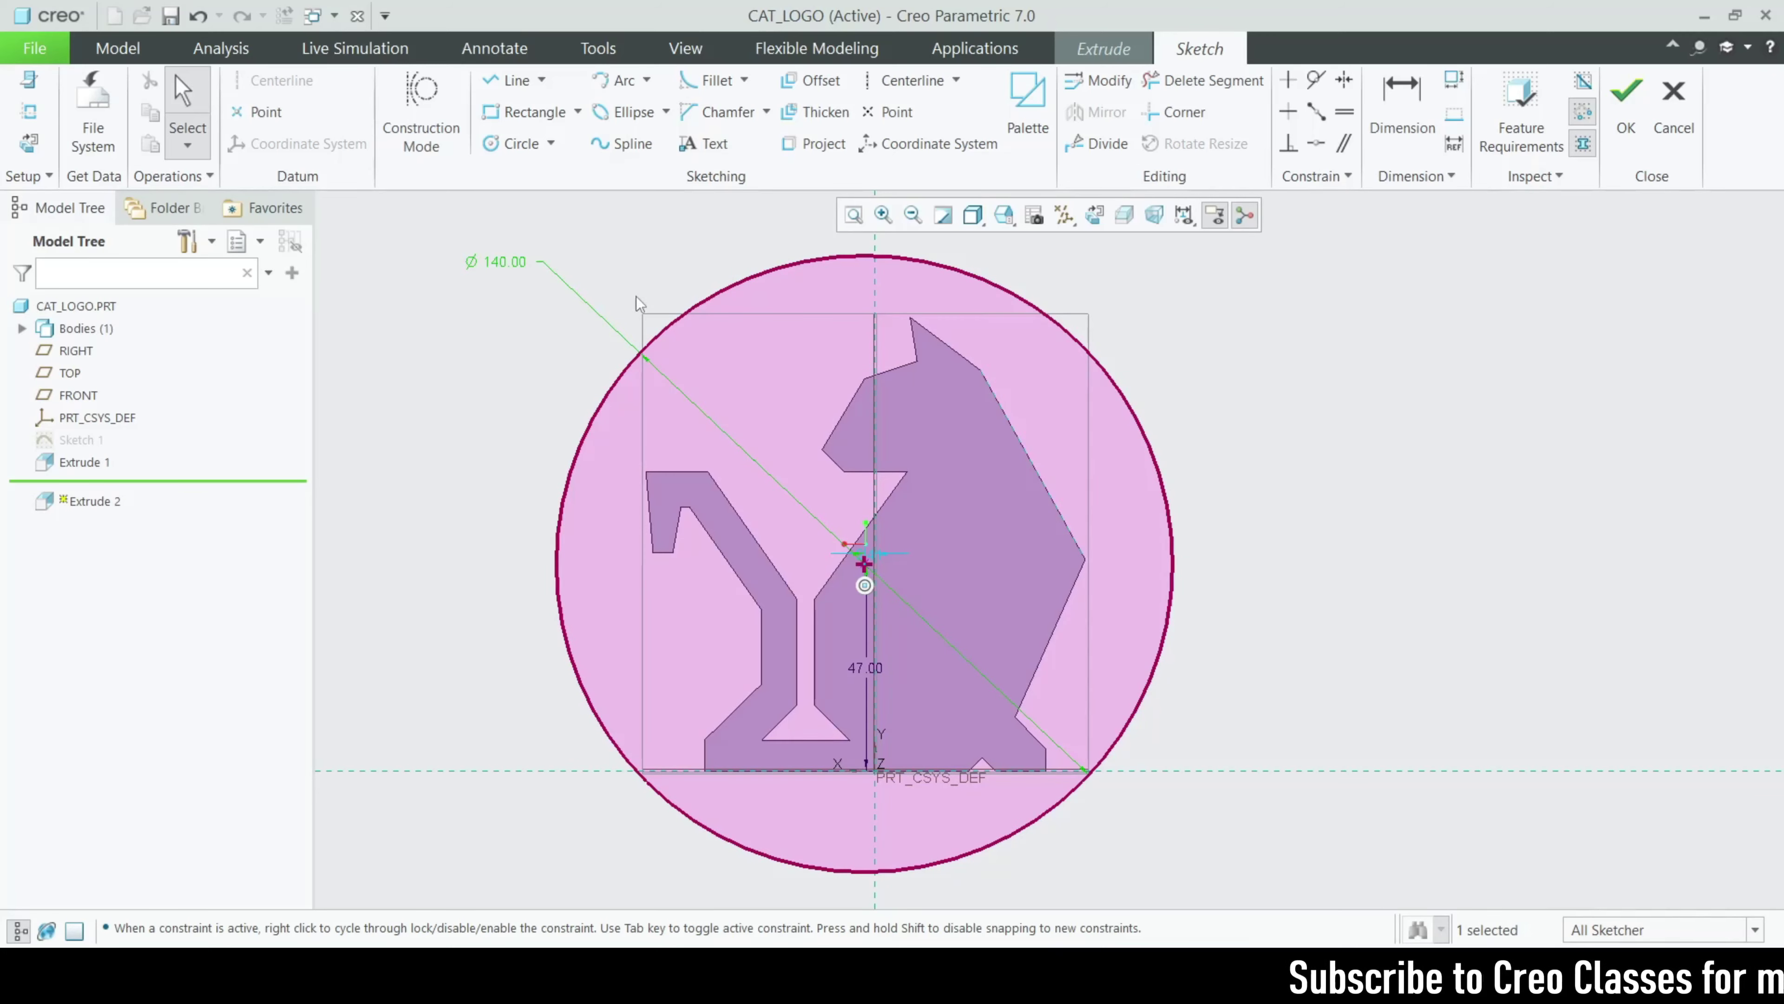
click(1610, 145)
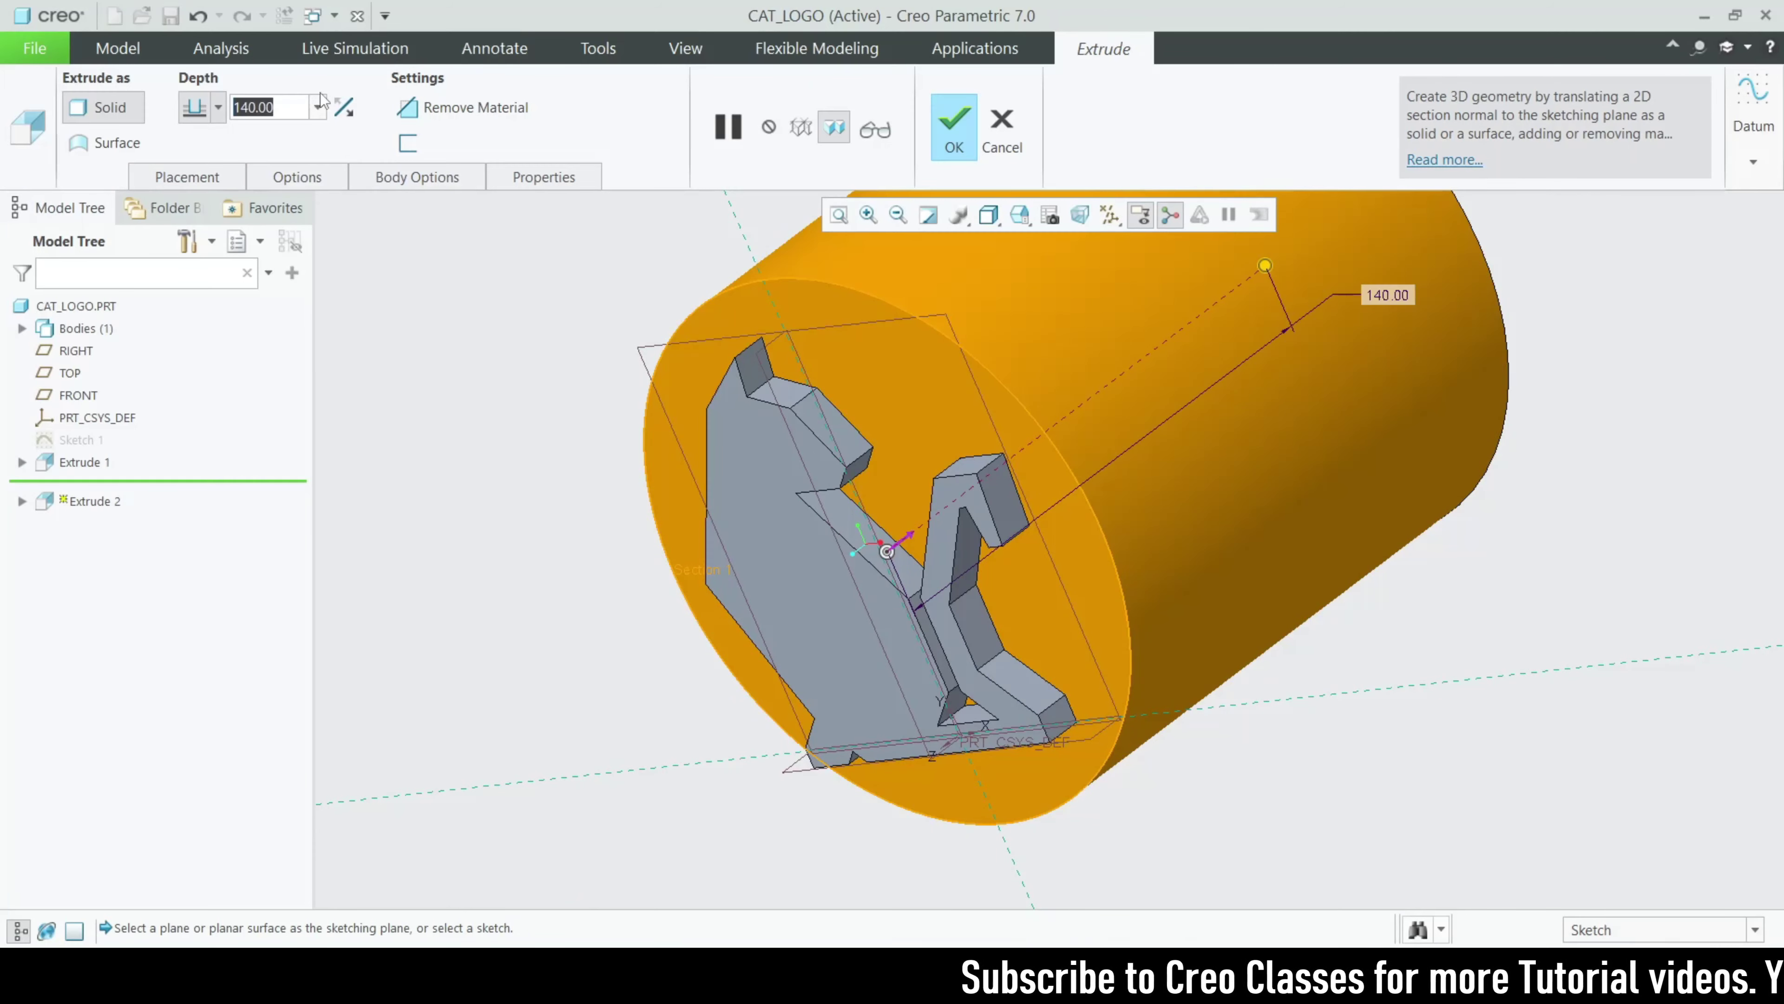
Step: Extrude the circle to a depth of 5 as a solid disc behind the cat
text(5)
key(Return)
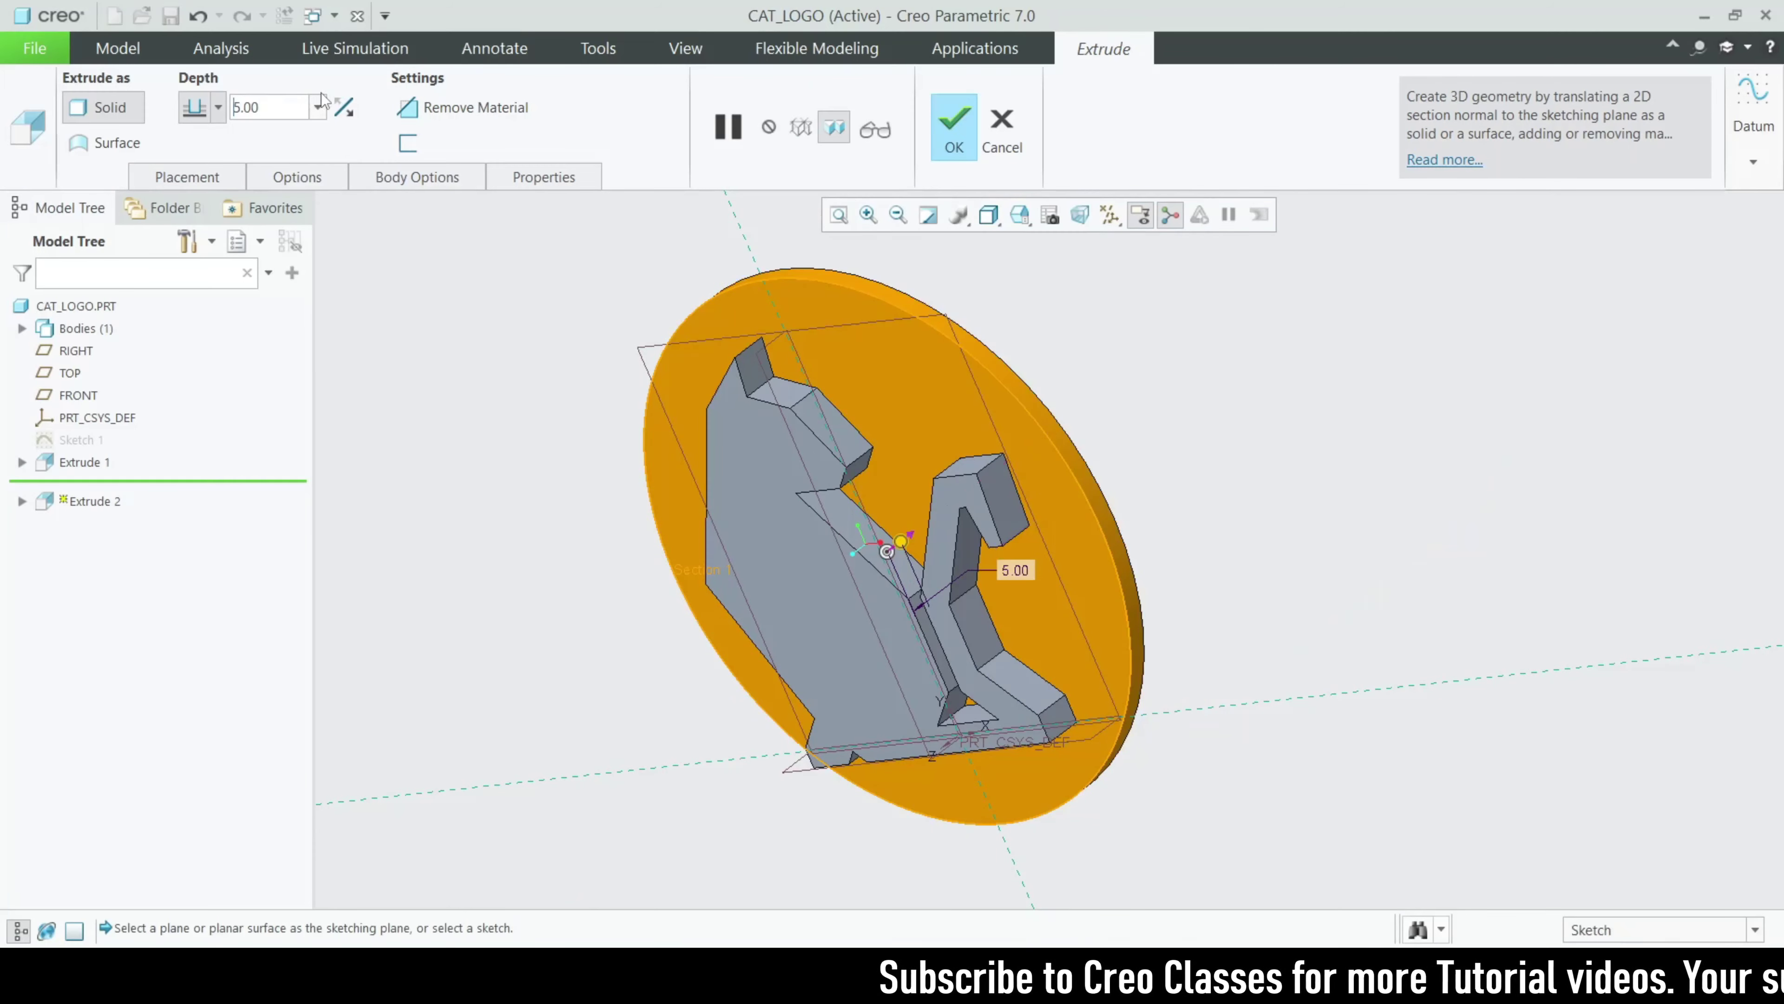
click(966, 124)
Step: Redefine the cat extrusion, Extrude 1, with a depth of 7
mouse_move(1125, 566)
middle_down()
mouse_move(1183, 450)
mouse_move(1167, 564)
mouse_move(1175, 475)
mouse_move(1195, 570)
mouse_move(1135, 483)
mouse_move(1060, 536)
mouse_move(1135, 519)
mouse_move(1166, 538)
mouse_move(1119, 558)
mouse_move(1133, 540)
middle_up()
click(98, 463)
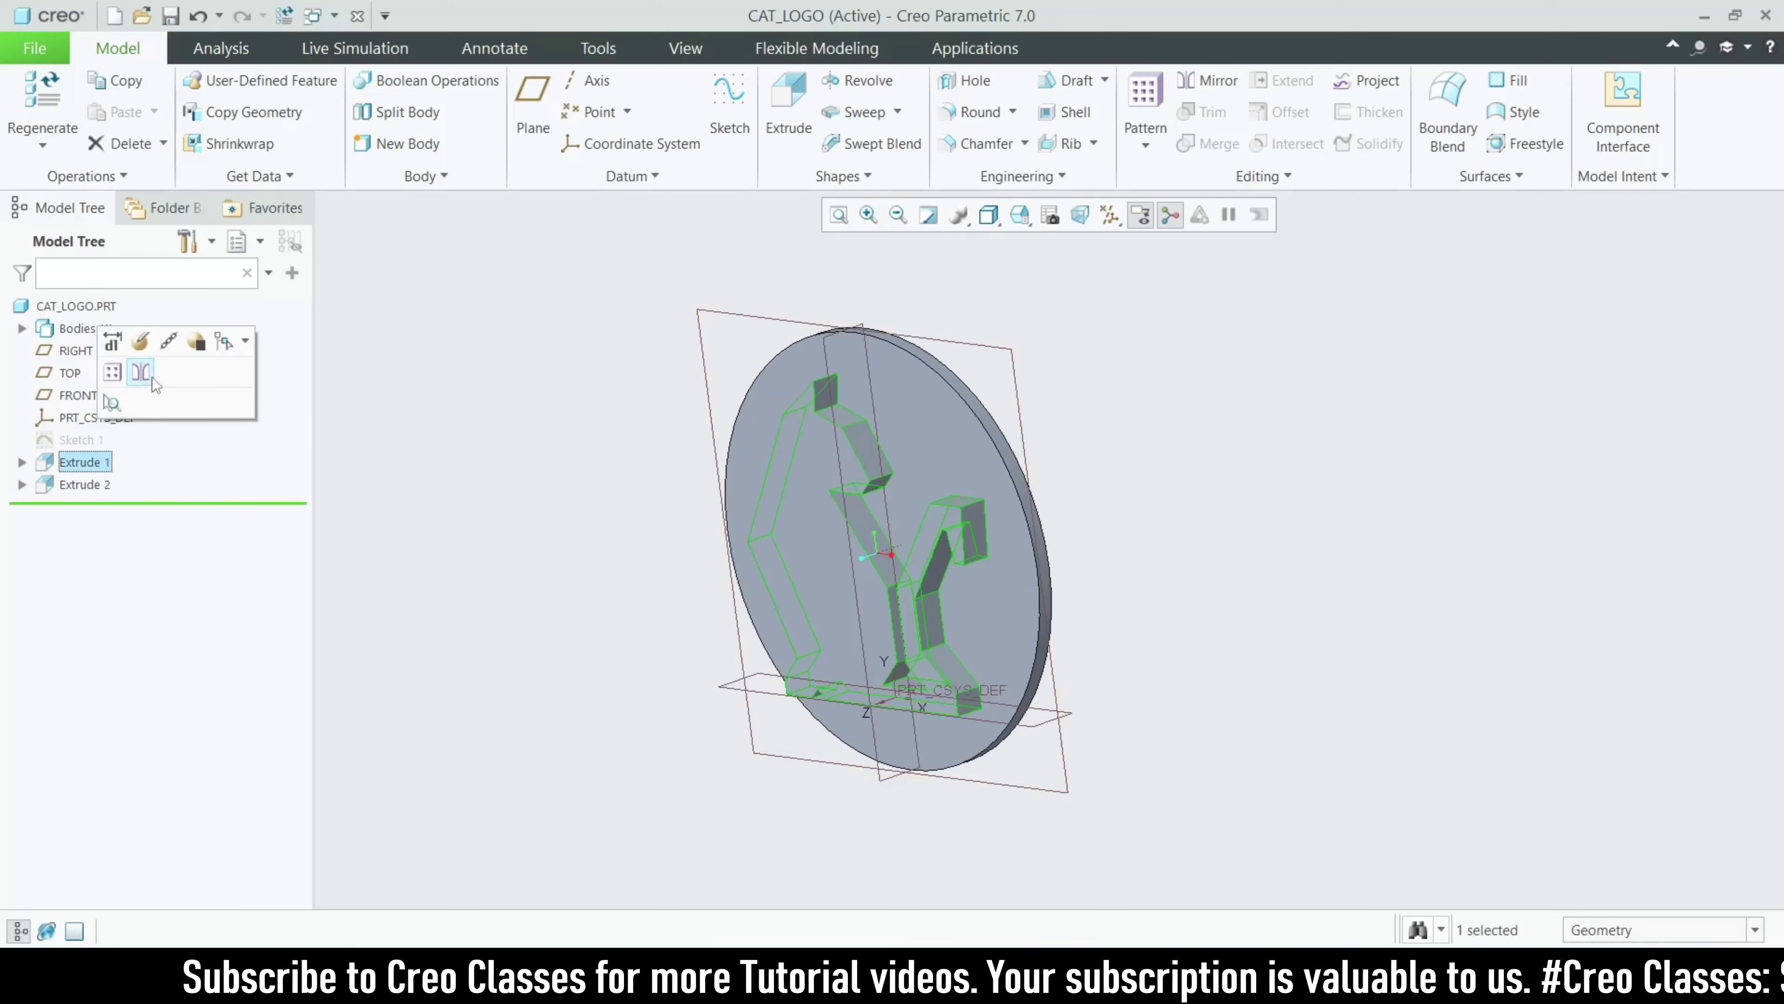
click(148, 341)
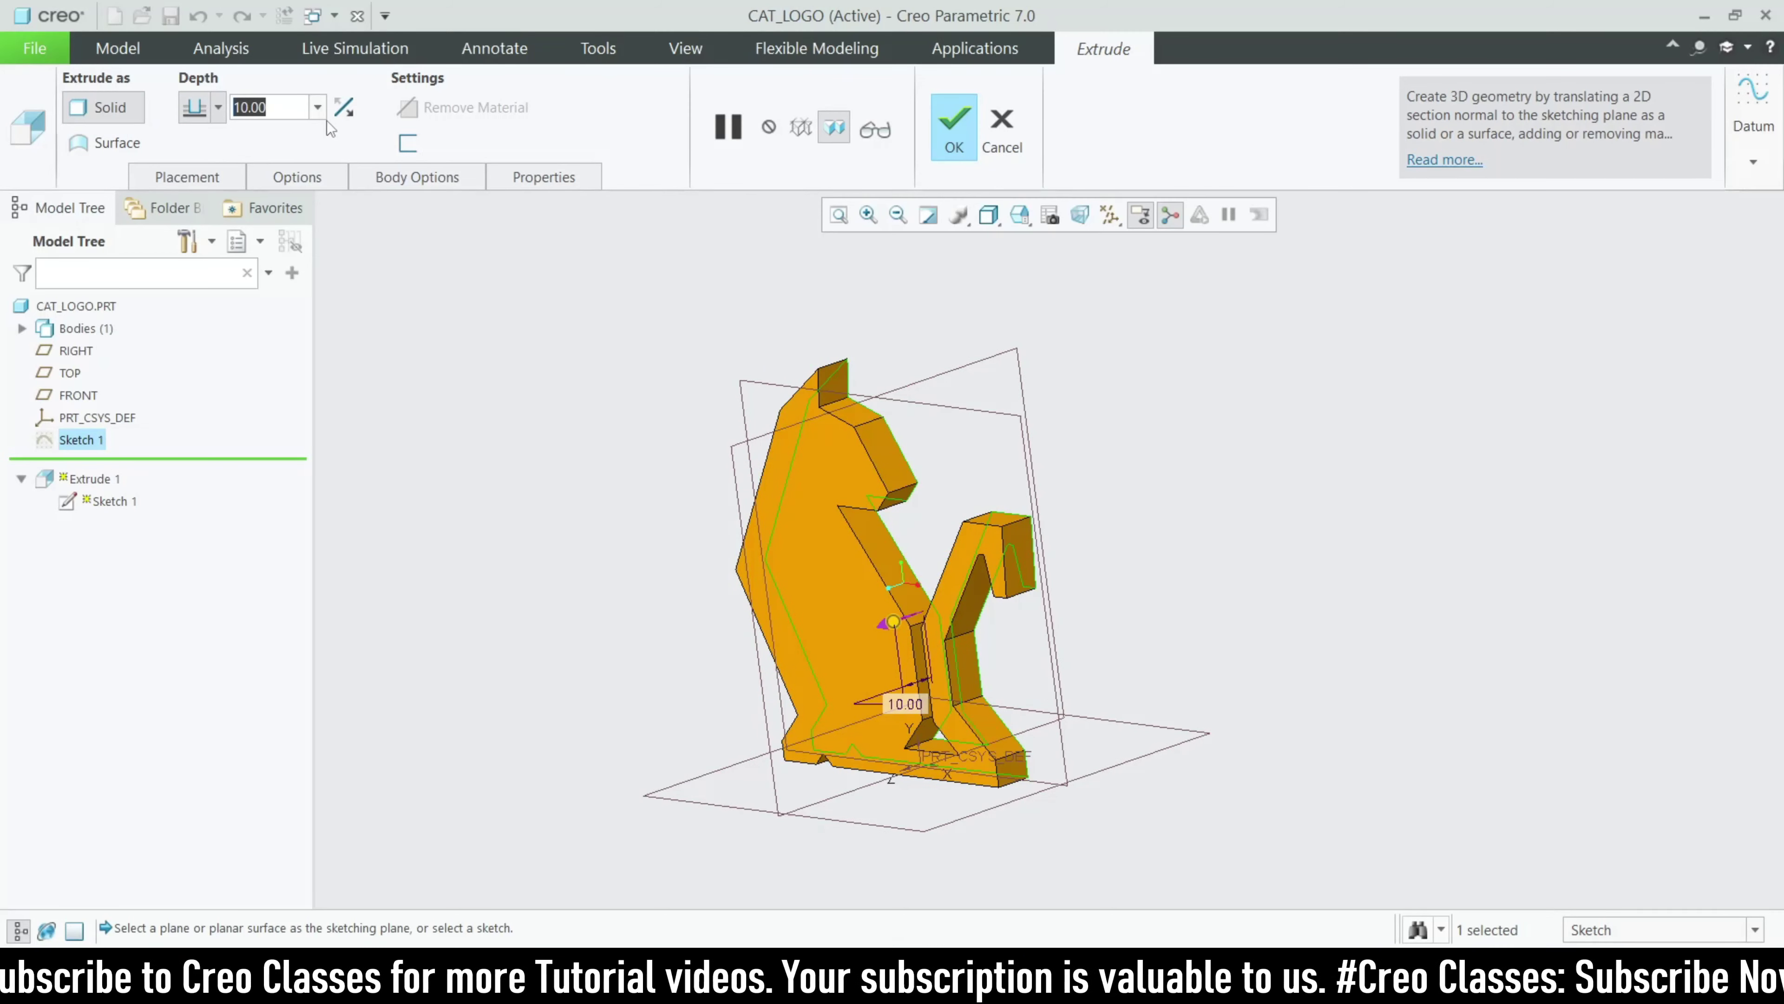
text(7)
key(Return)
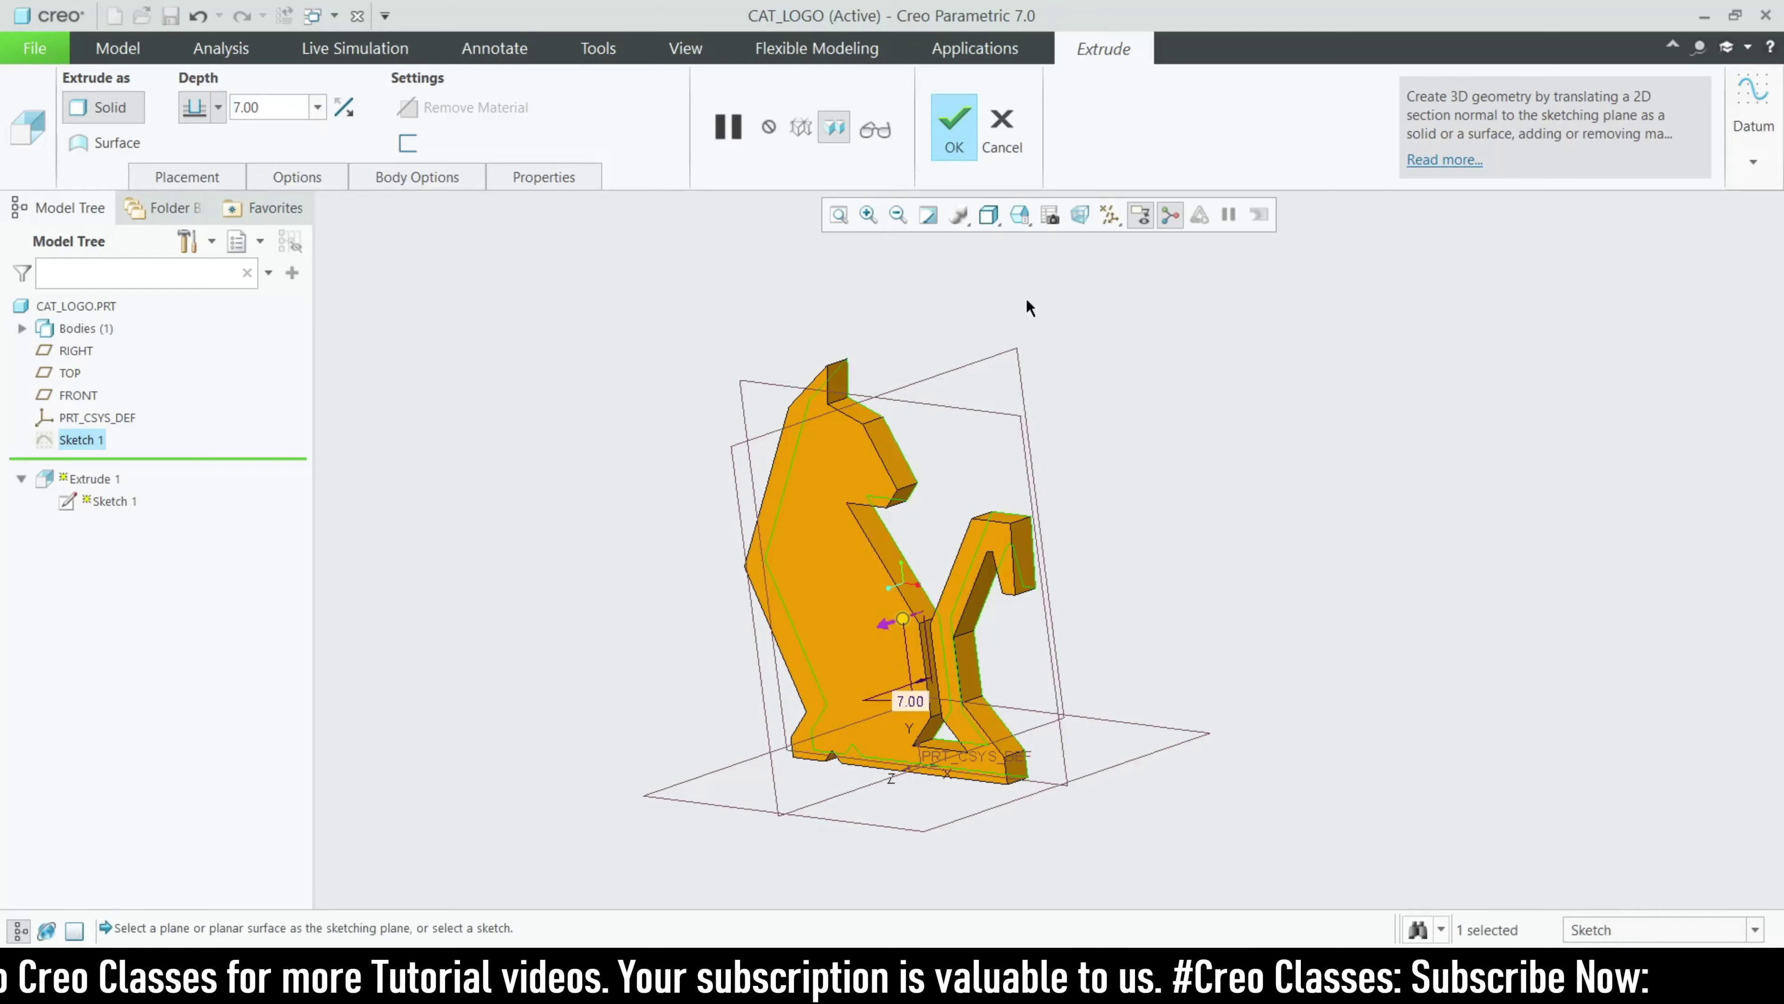
click(953, 127)
Step: Choose the black fabric appearance from the Fabric.dmt library in the Misc folder
middle_drag(1252, 576, 1300, 583)
click(696, 48)
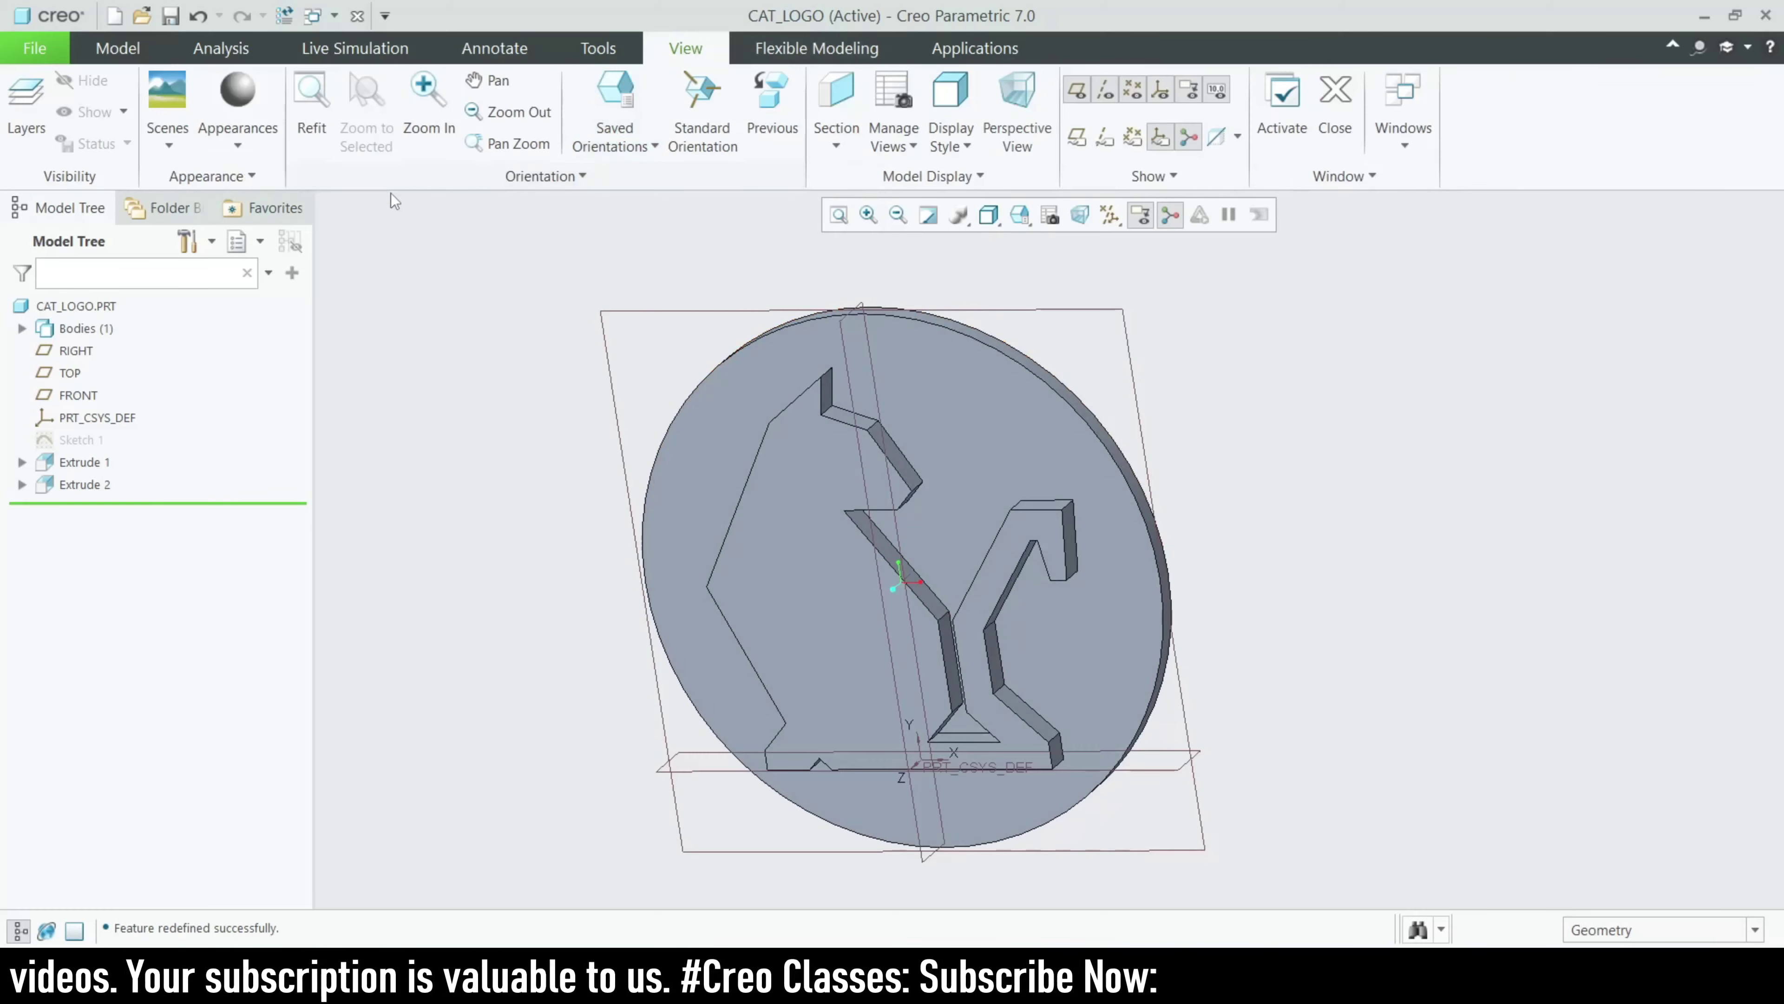
click(223, 130)
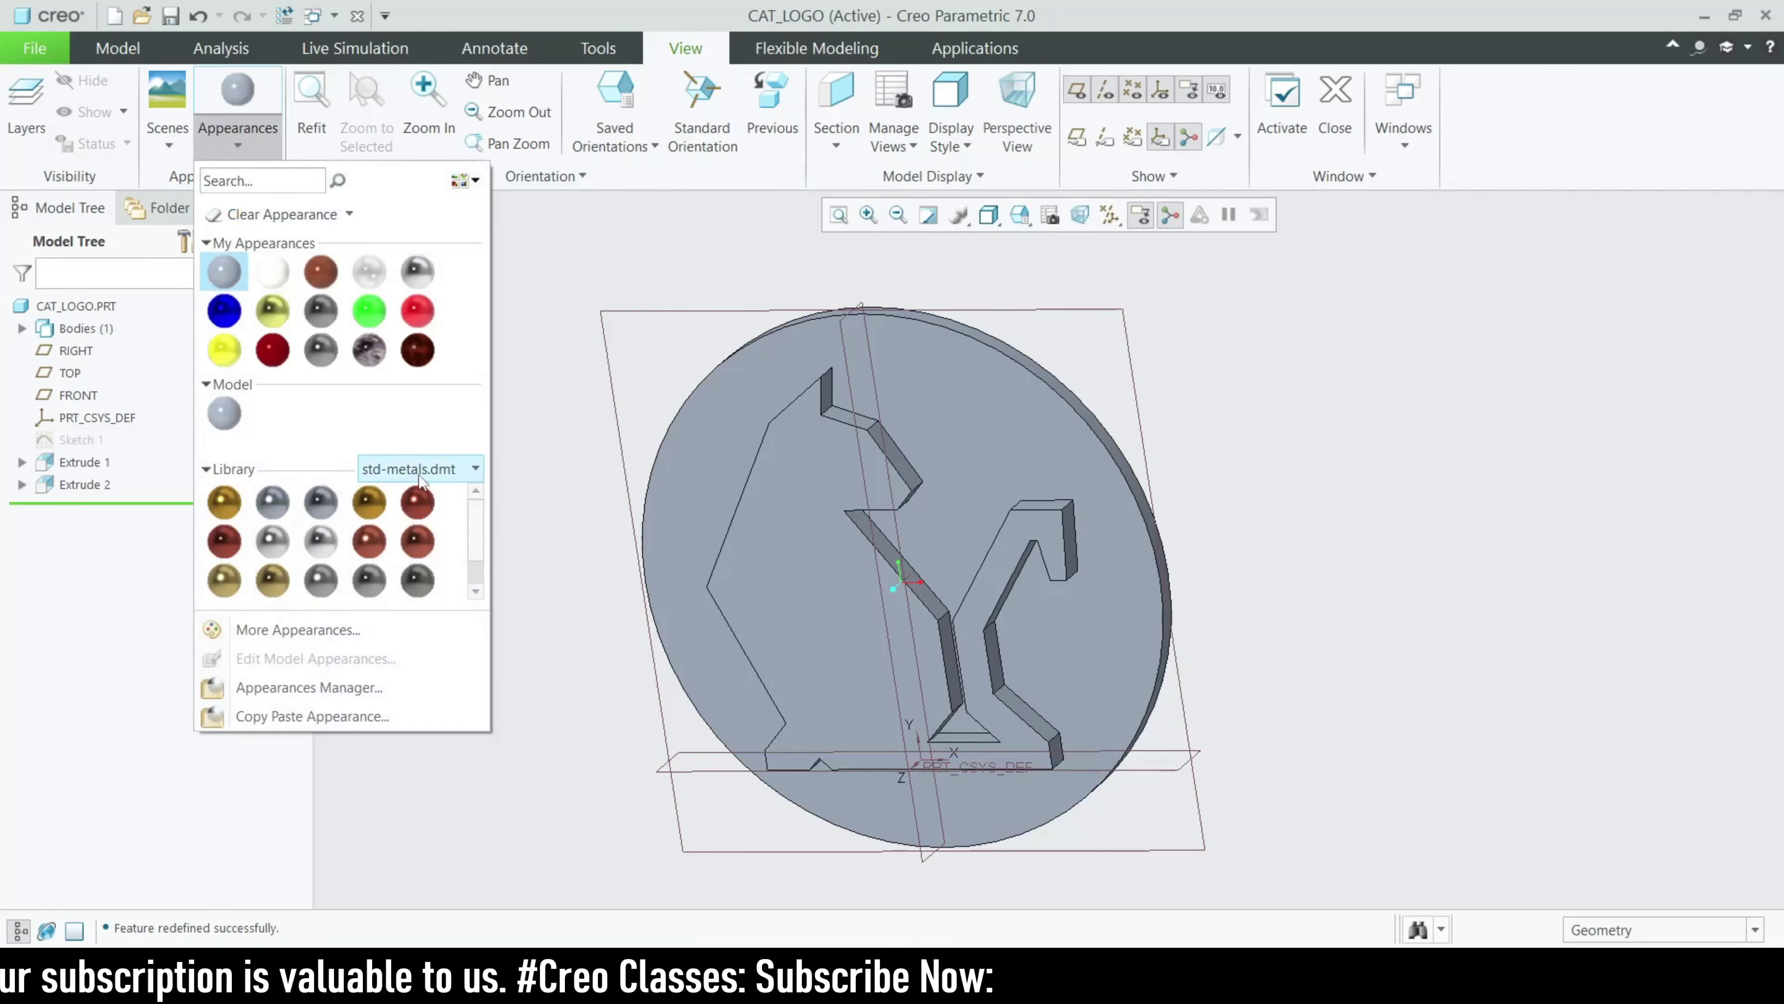
click(420, 471)
click(373, 577)
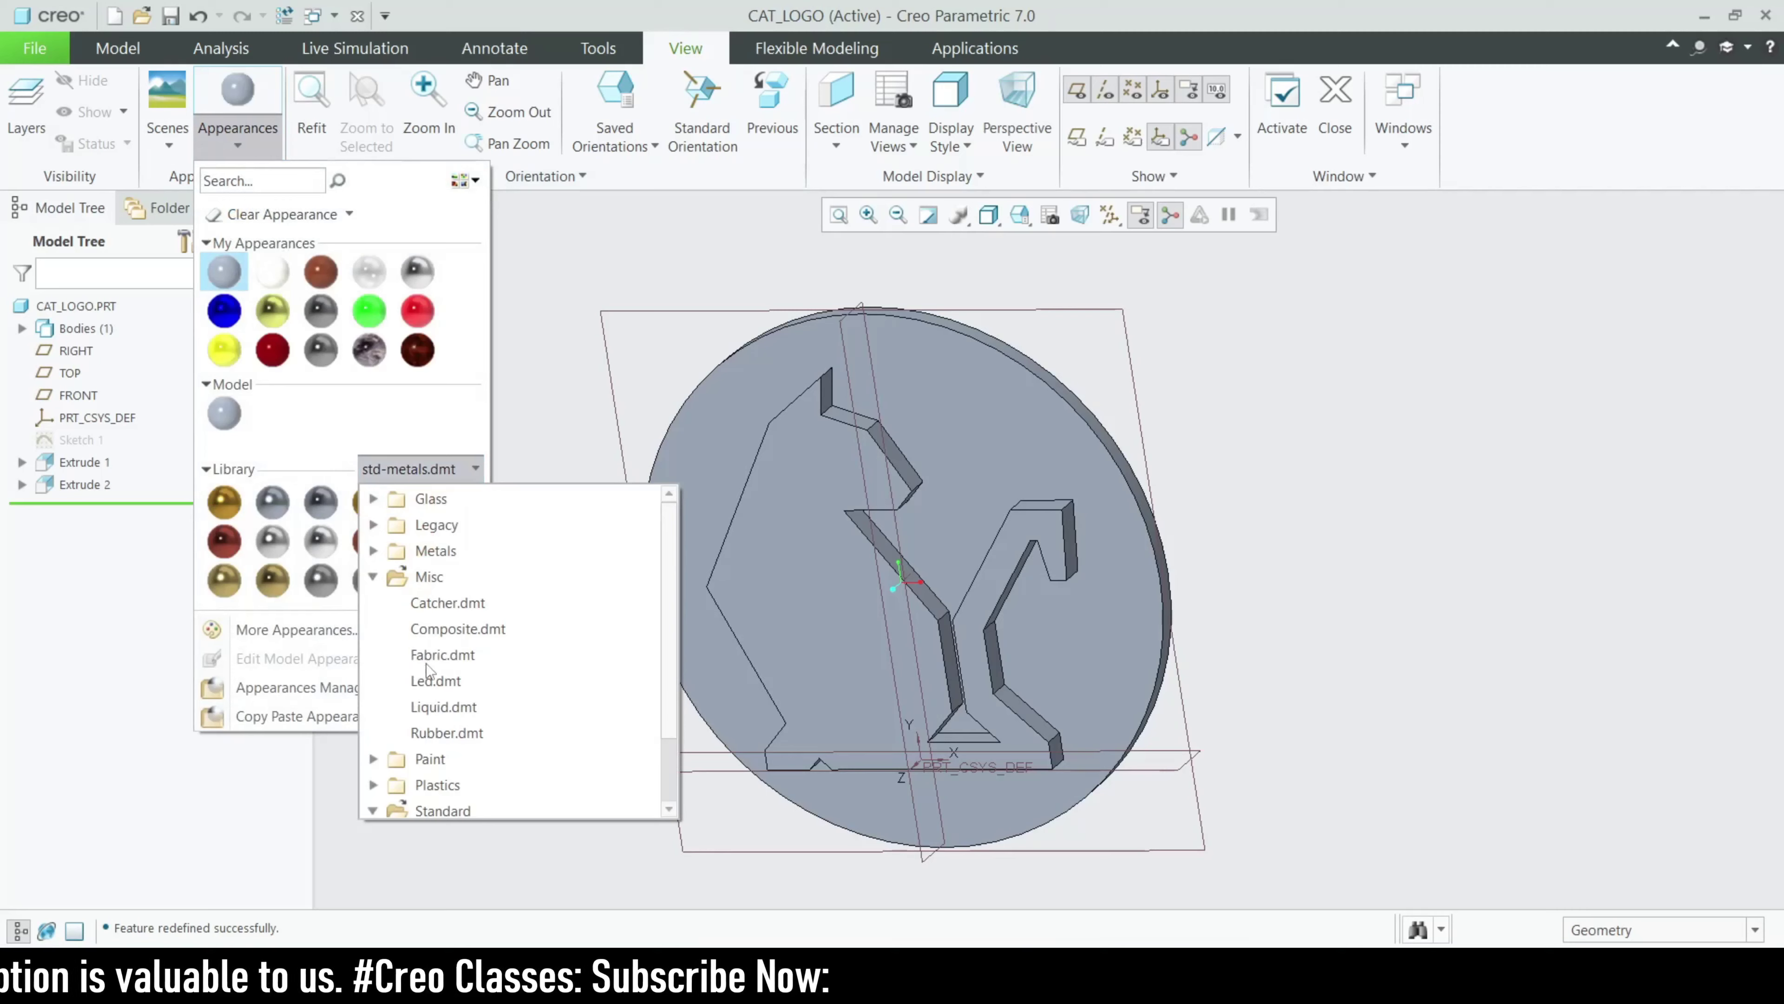
click(449, 659)
click(317, 502)
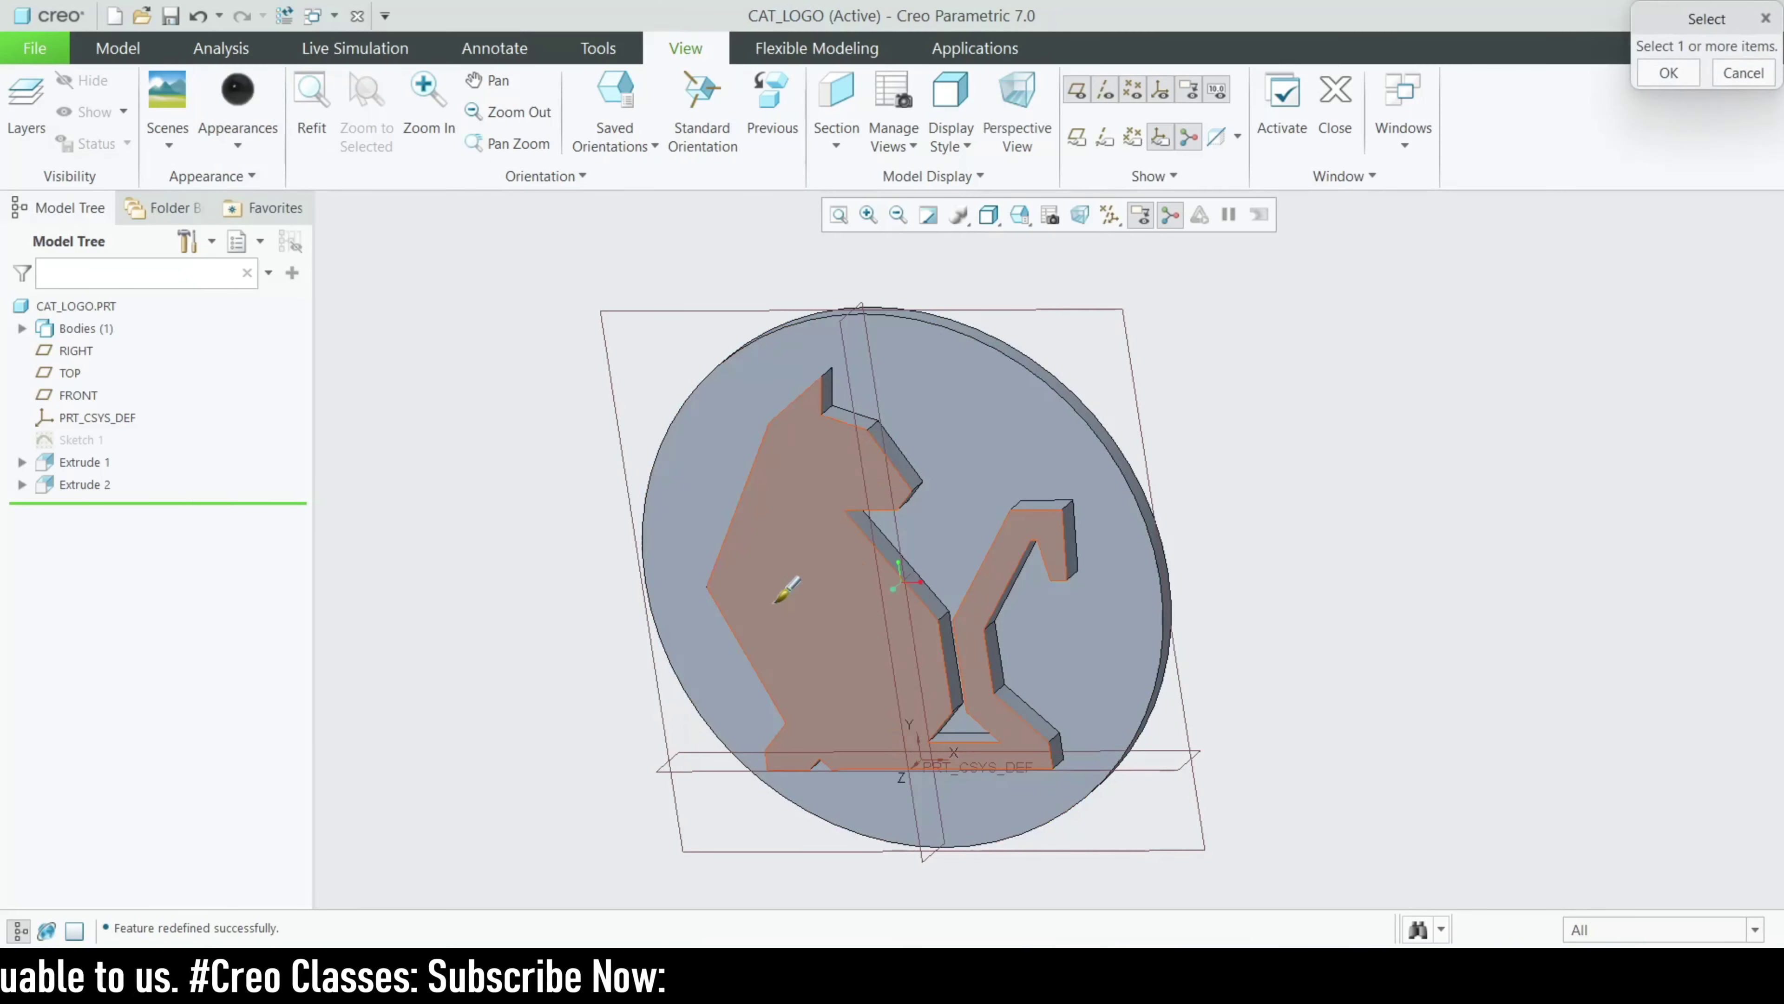
Step: Restrict selection to intent surfaces and apply the black fabric appearance to the cat's front face and side walls
click(1654, 929)
click(1609, 869)
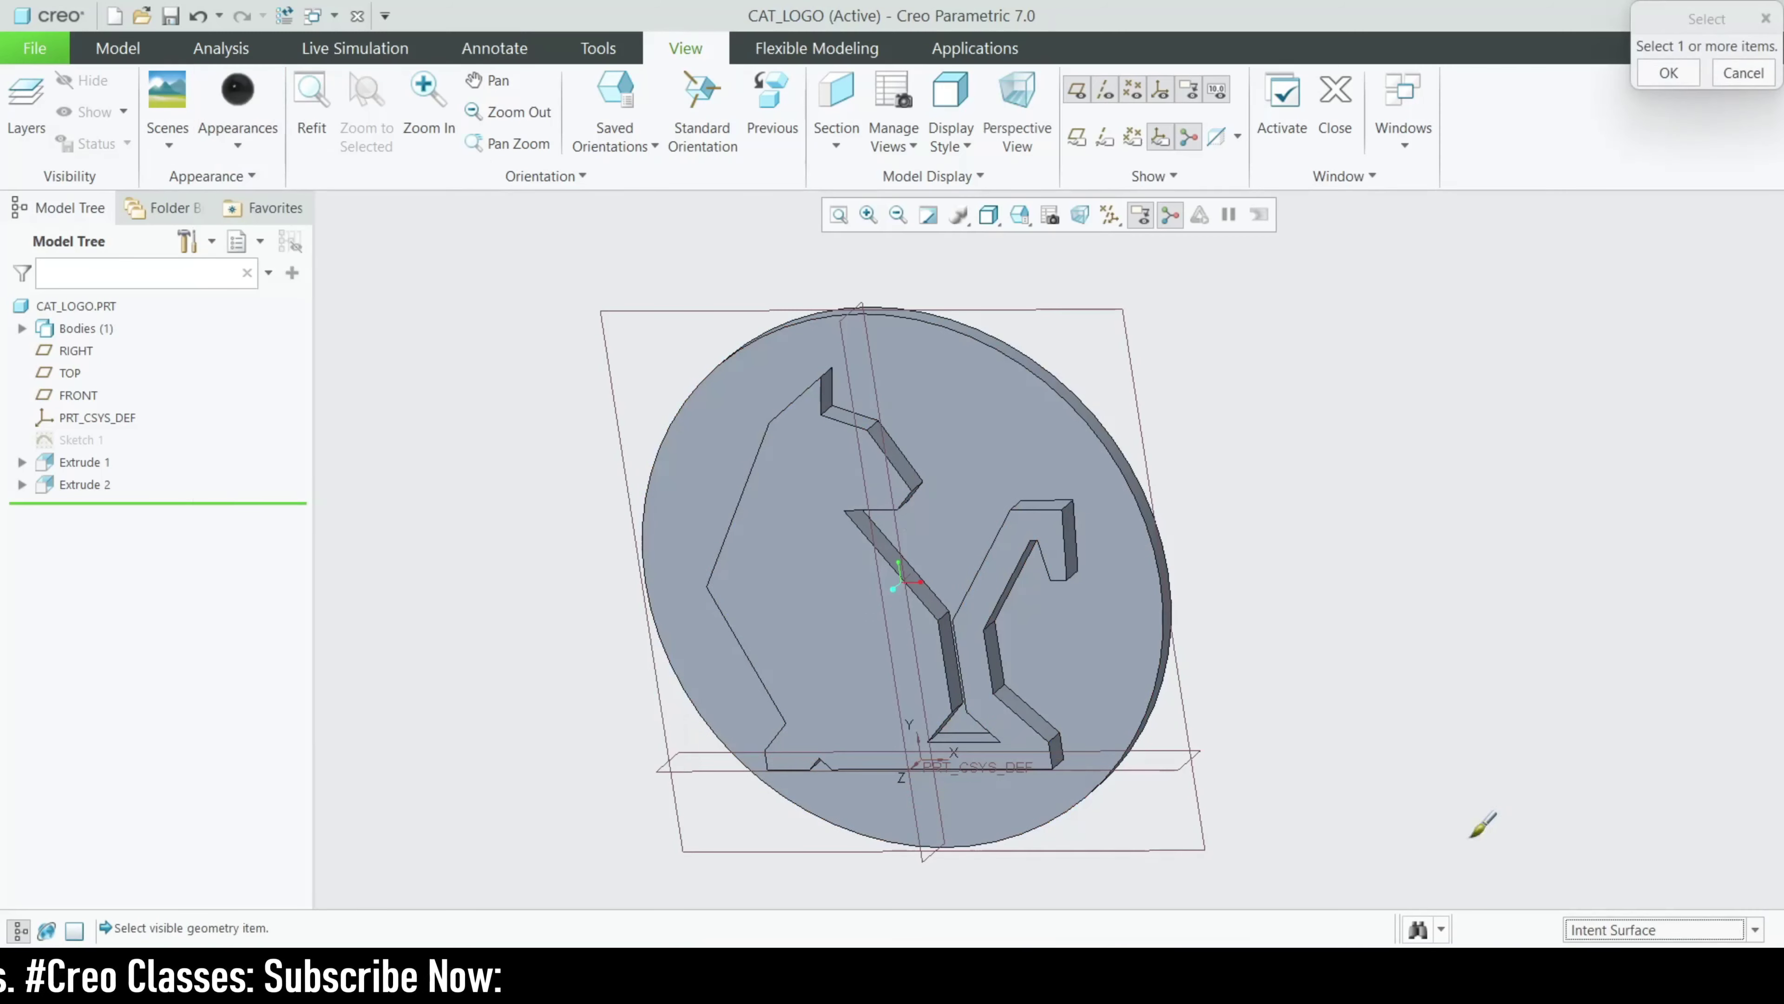
scroll(906, 667, down, 3)
click(914, 575)
ctrl+click(931, 551)
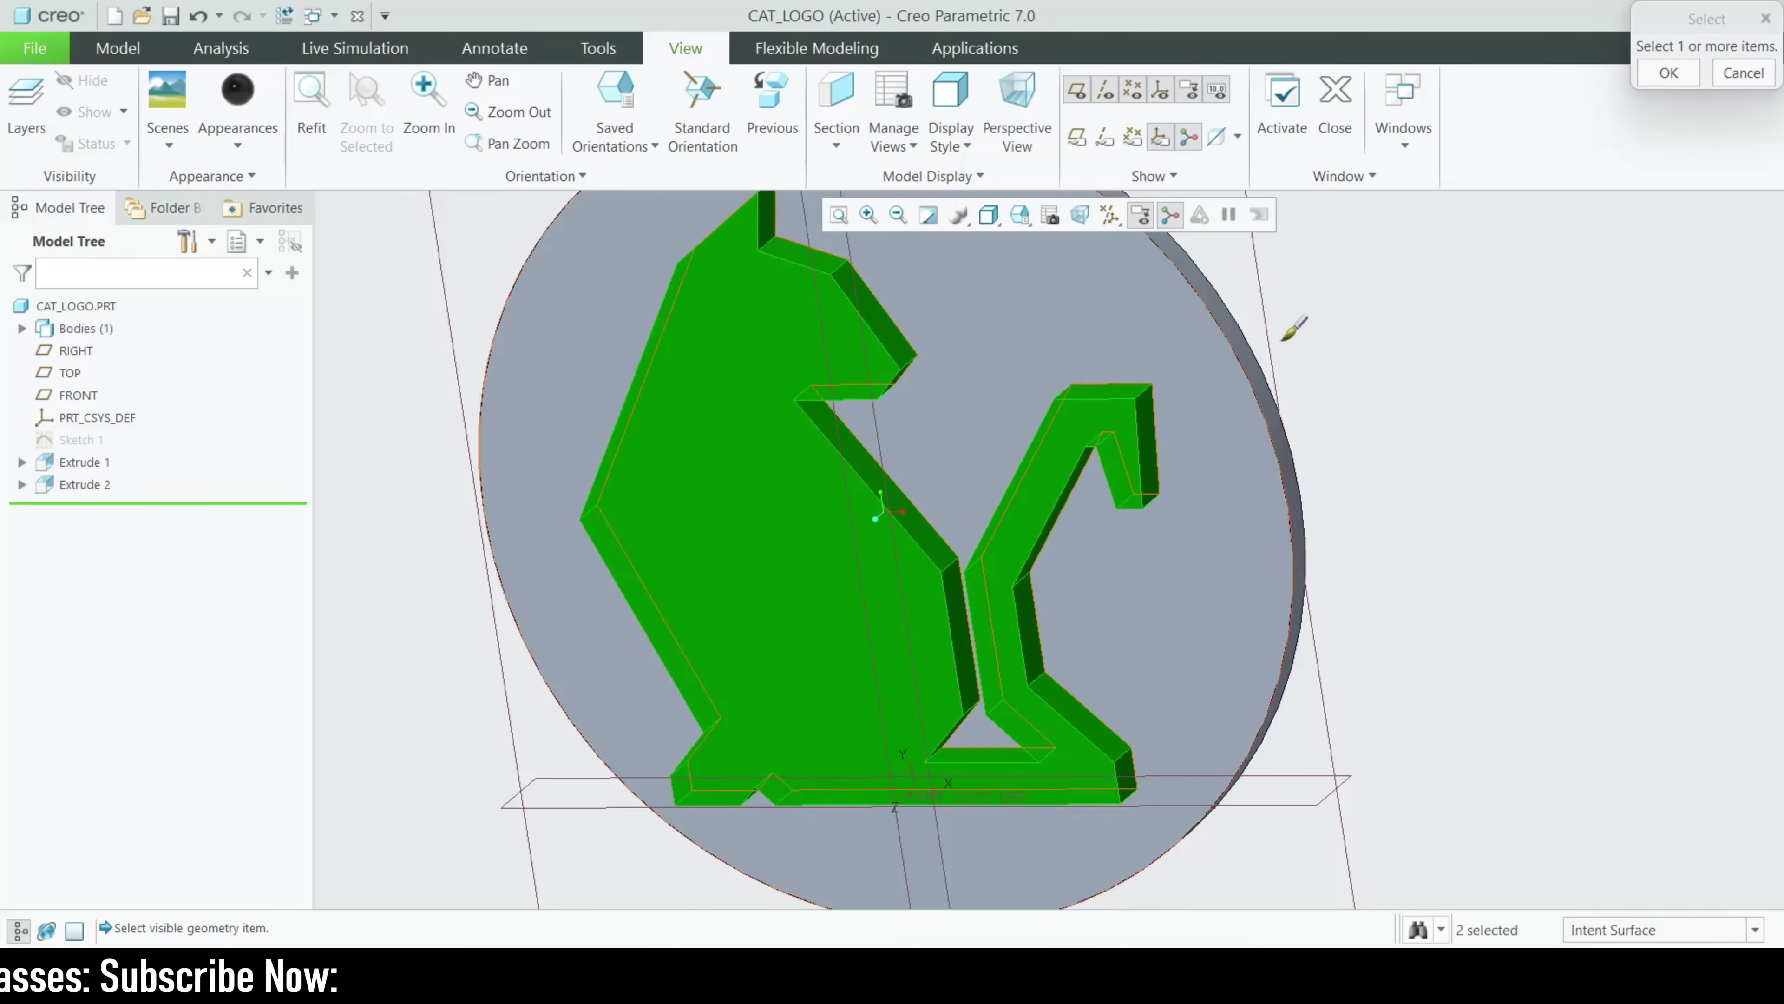
click(1669, 77)
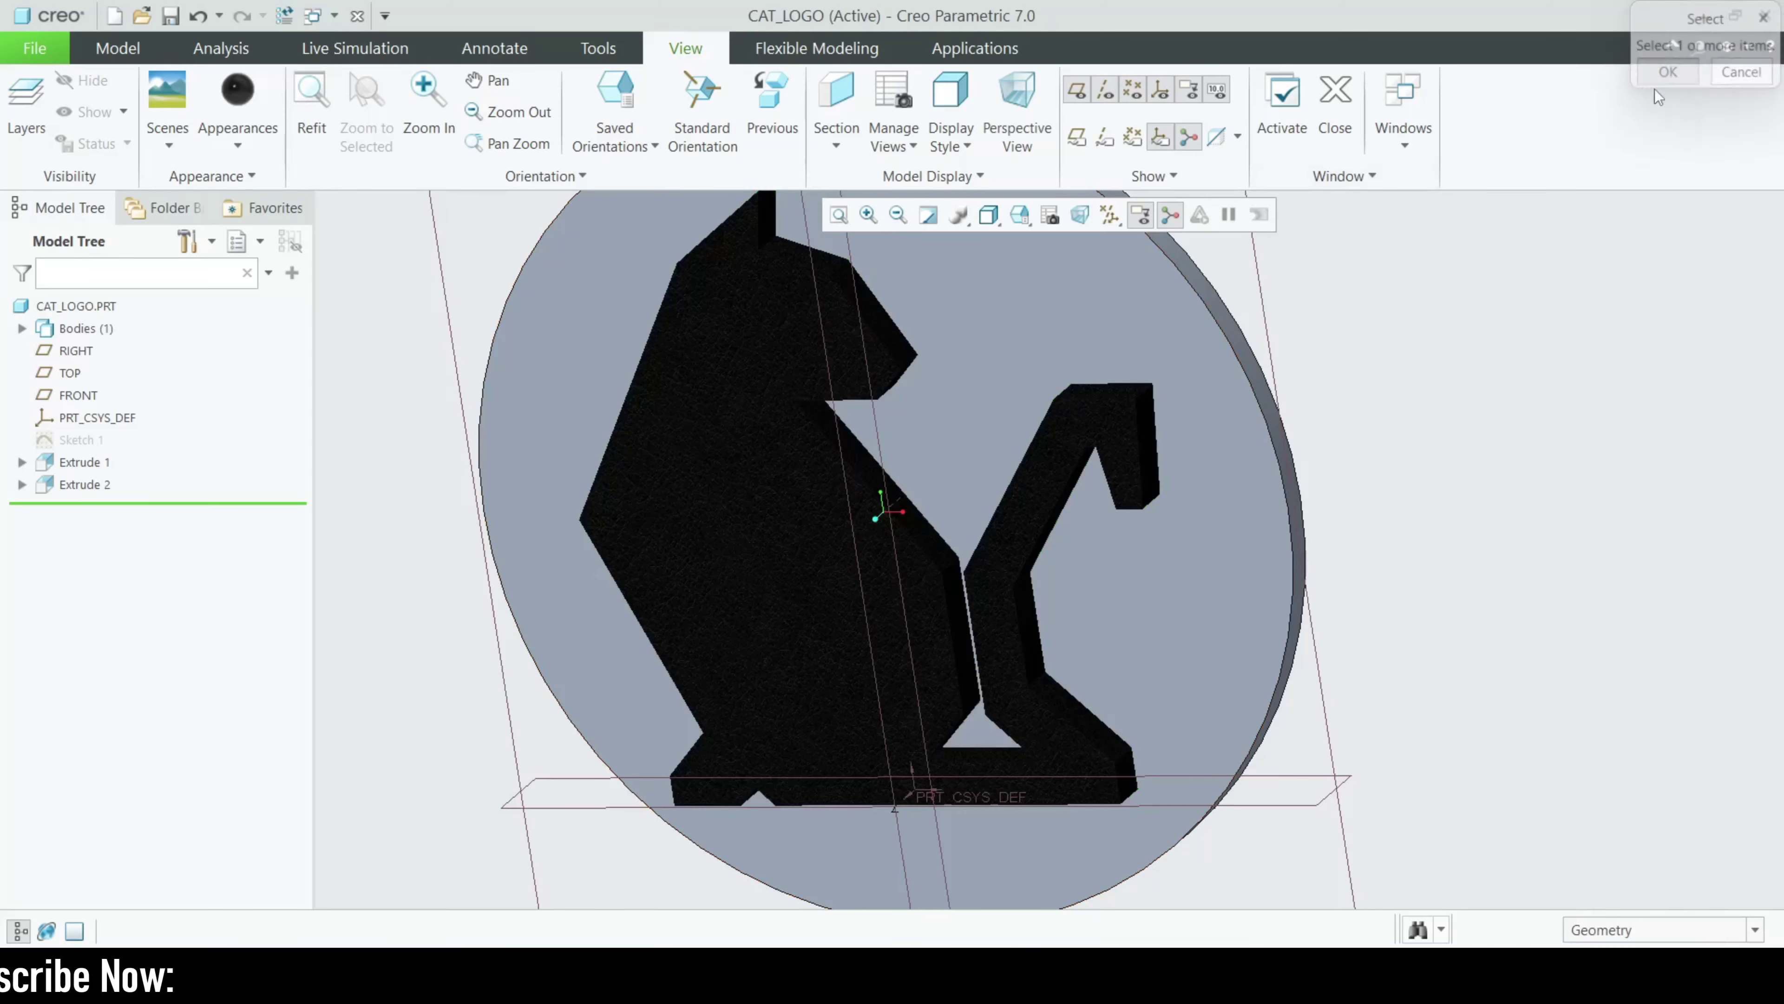
Step: Turn off the display of all datum axes, points, coordinate systems and planes
scroll(1120, 422, up, 2)
scroll(1132, 331, down, 1)
click(1109, 215)
click(1109, 241)
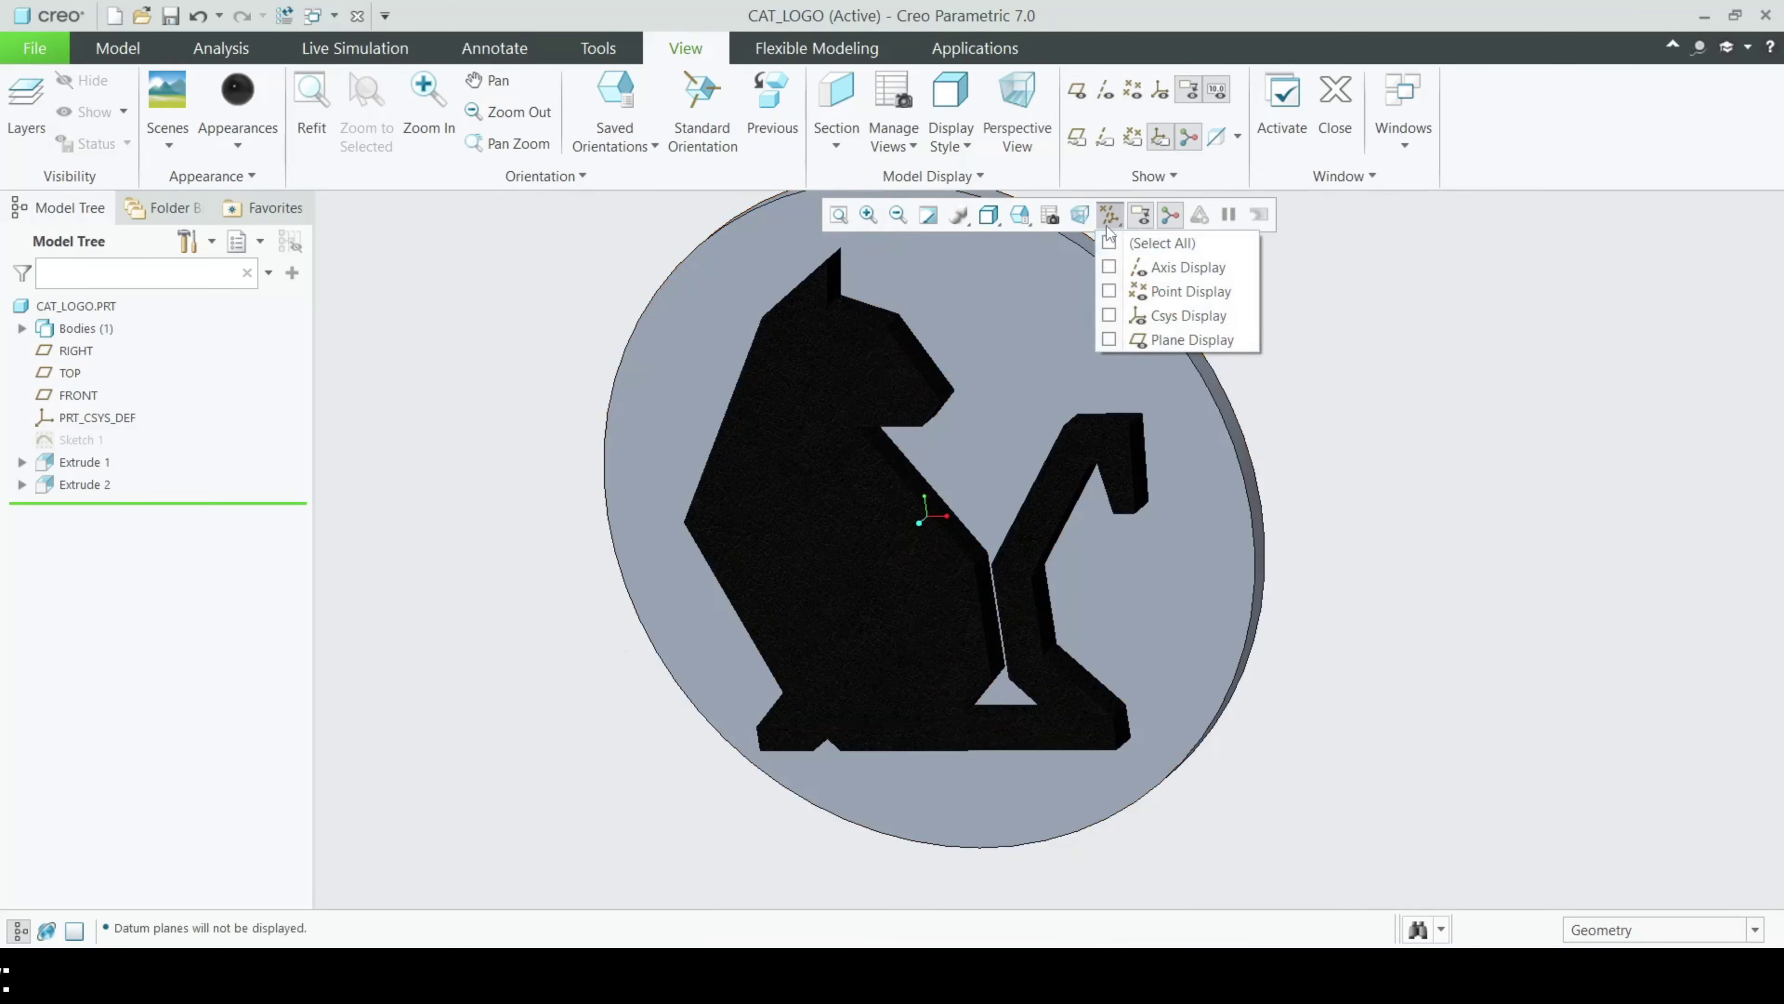
Step: Switch the model's display style to Shading With Reflections
click(989, 215)
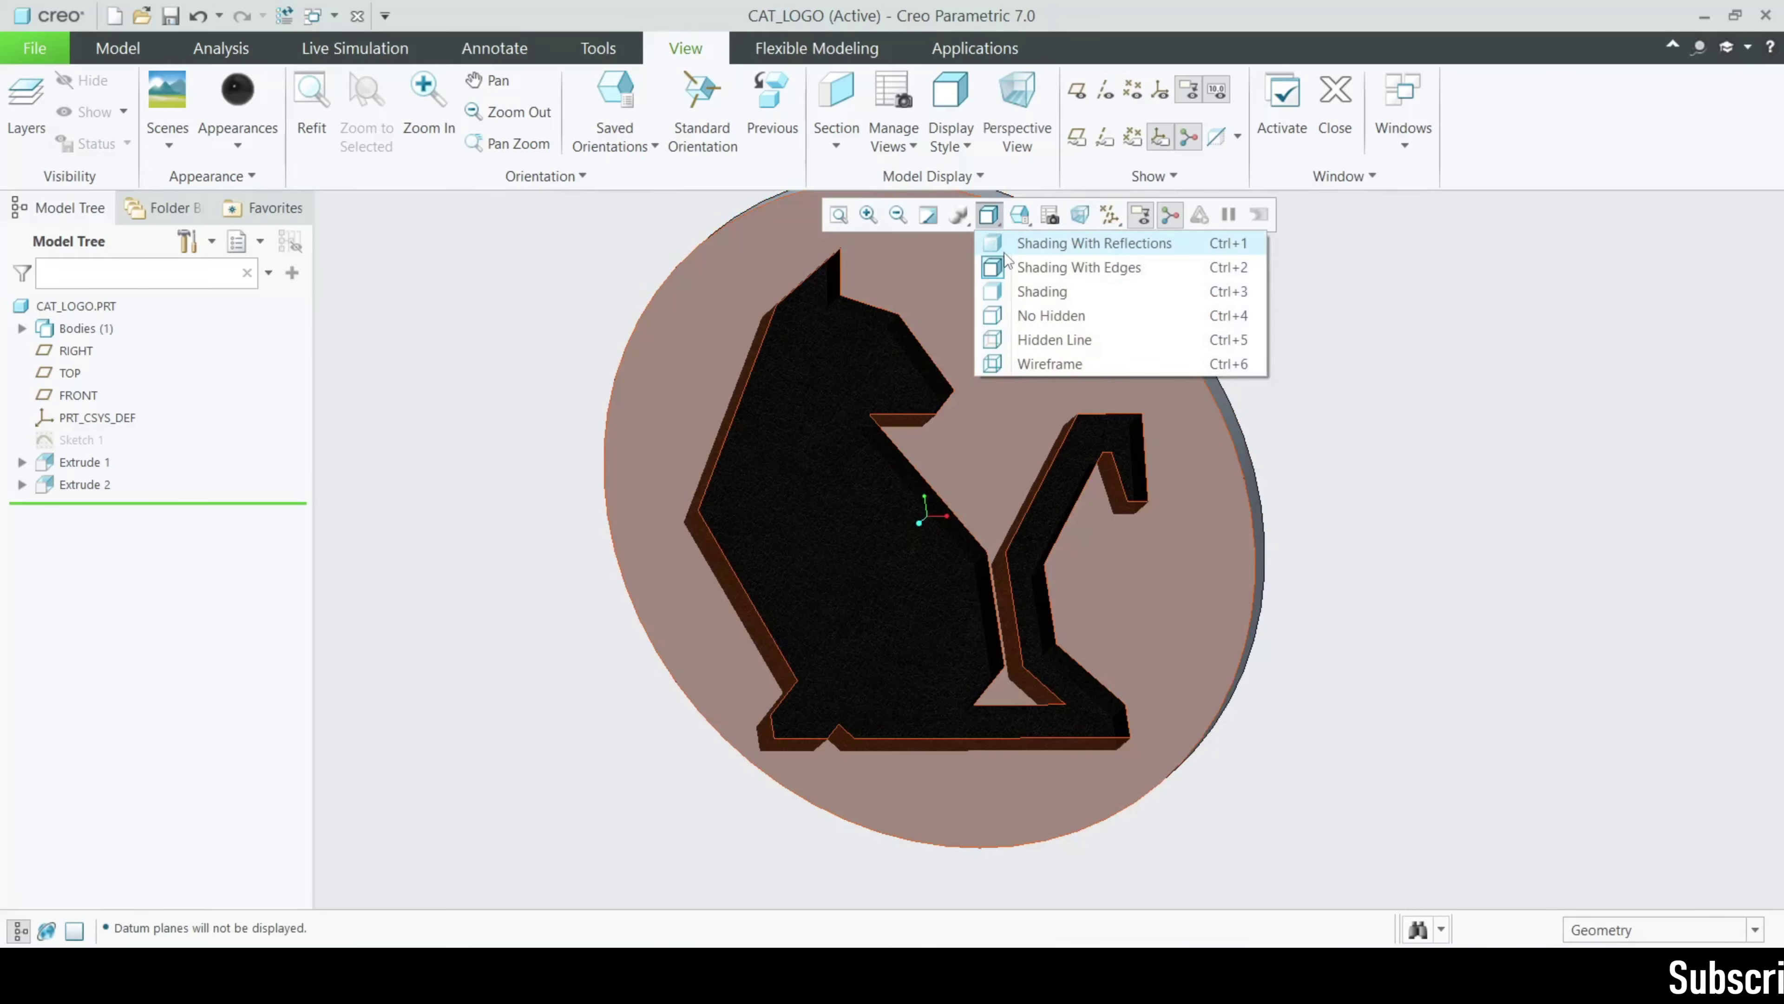
click(1068, 239)
mouse_move(1168, 515)
middle_down()
mouse_move(1187, 439)
mouse_move(1163, 495)
mouse_move(1135, 502)
mouse_move(1181, 465)
mouse_move(1135, 537)
mouse_move(1075, 422)
middle_up()
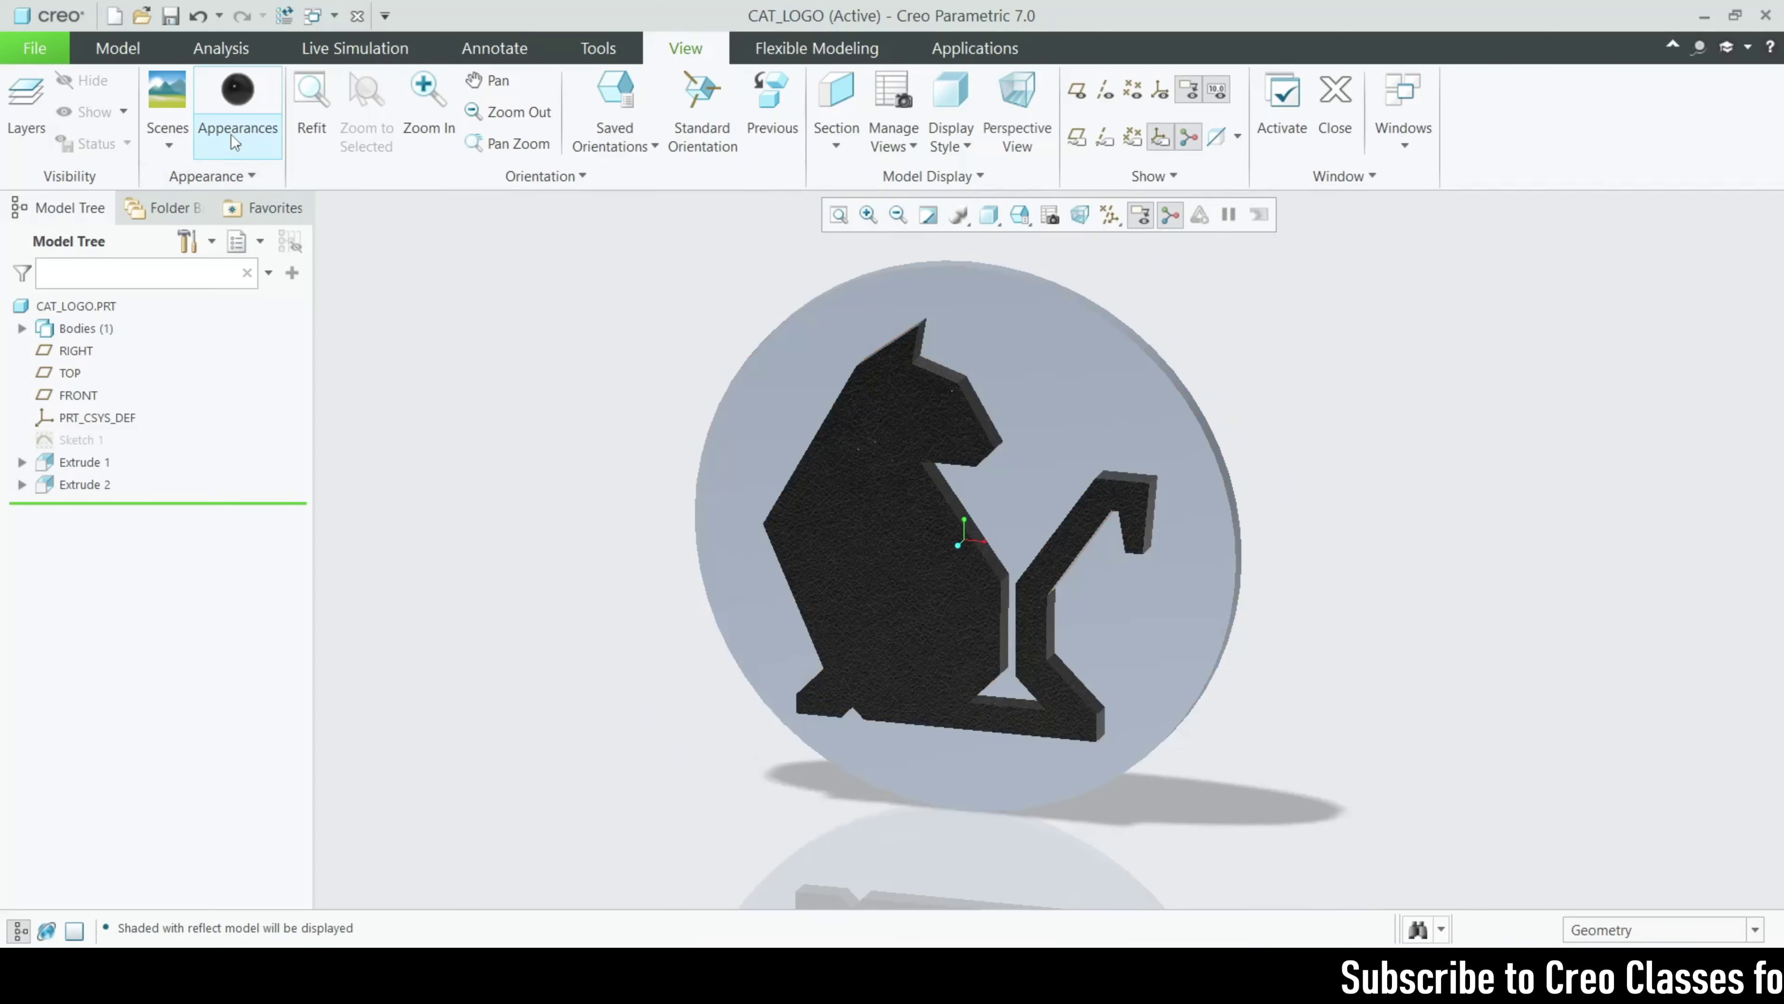
Step: Apply the white appearance to the backing disc's front face, rim and back face, restricting the selection to intent surfaces
click(234, 133)
click(271, 275)
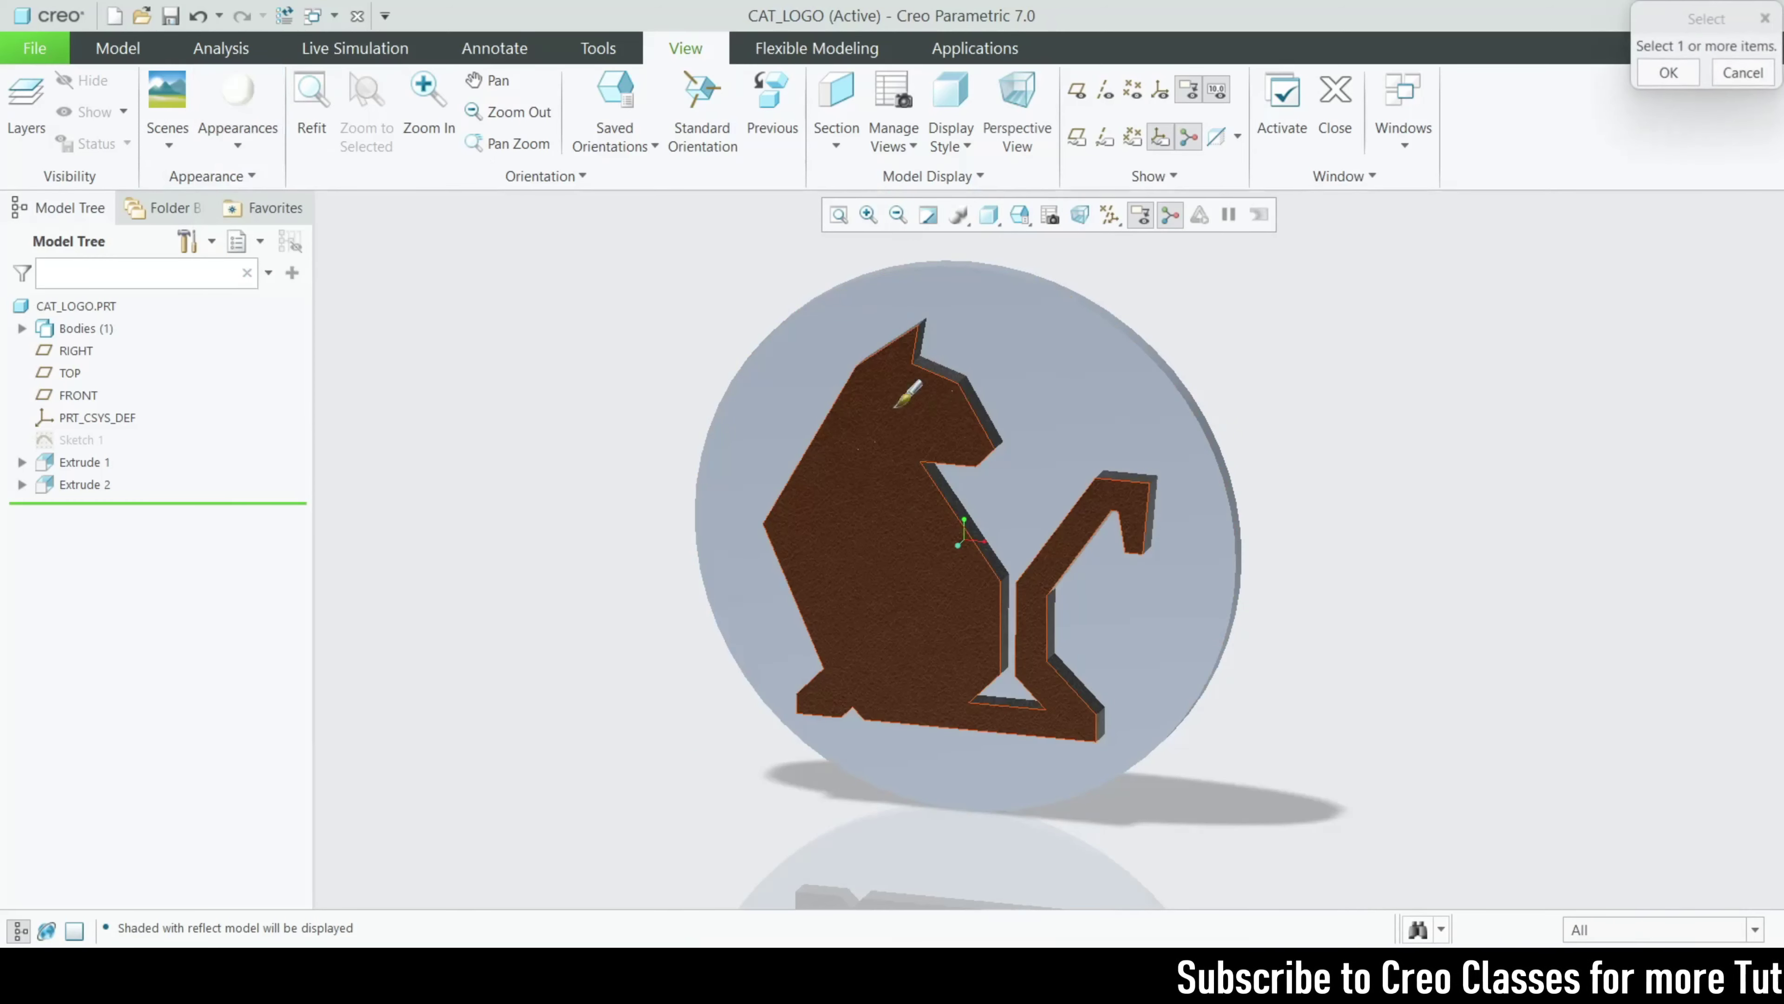
click(1636, 930)
click(1619, 863)
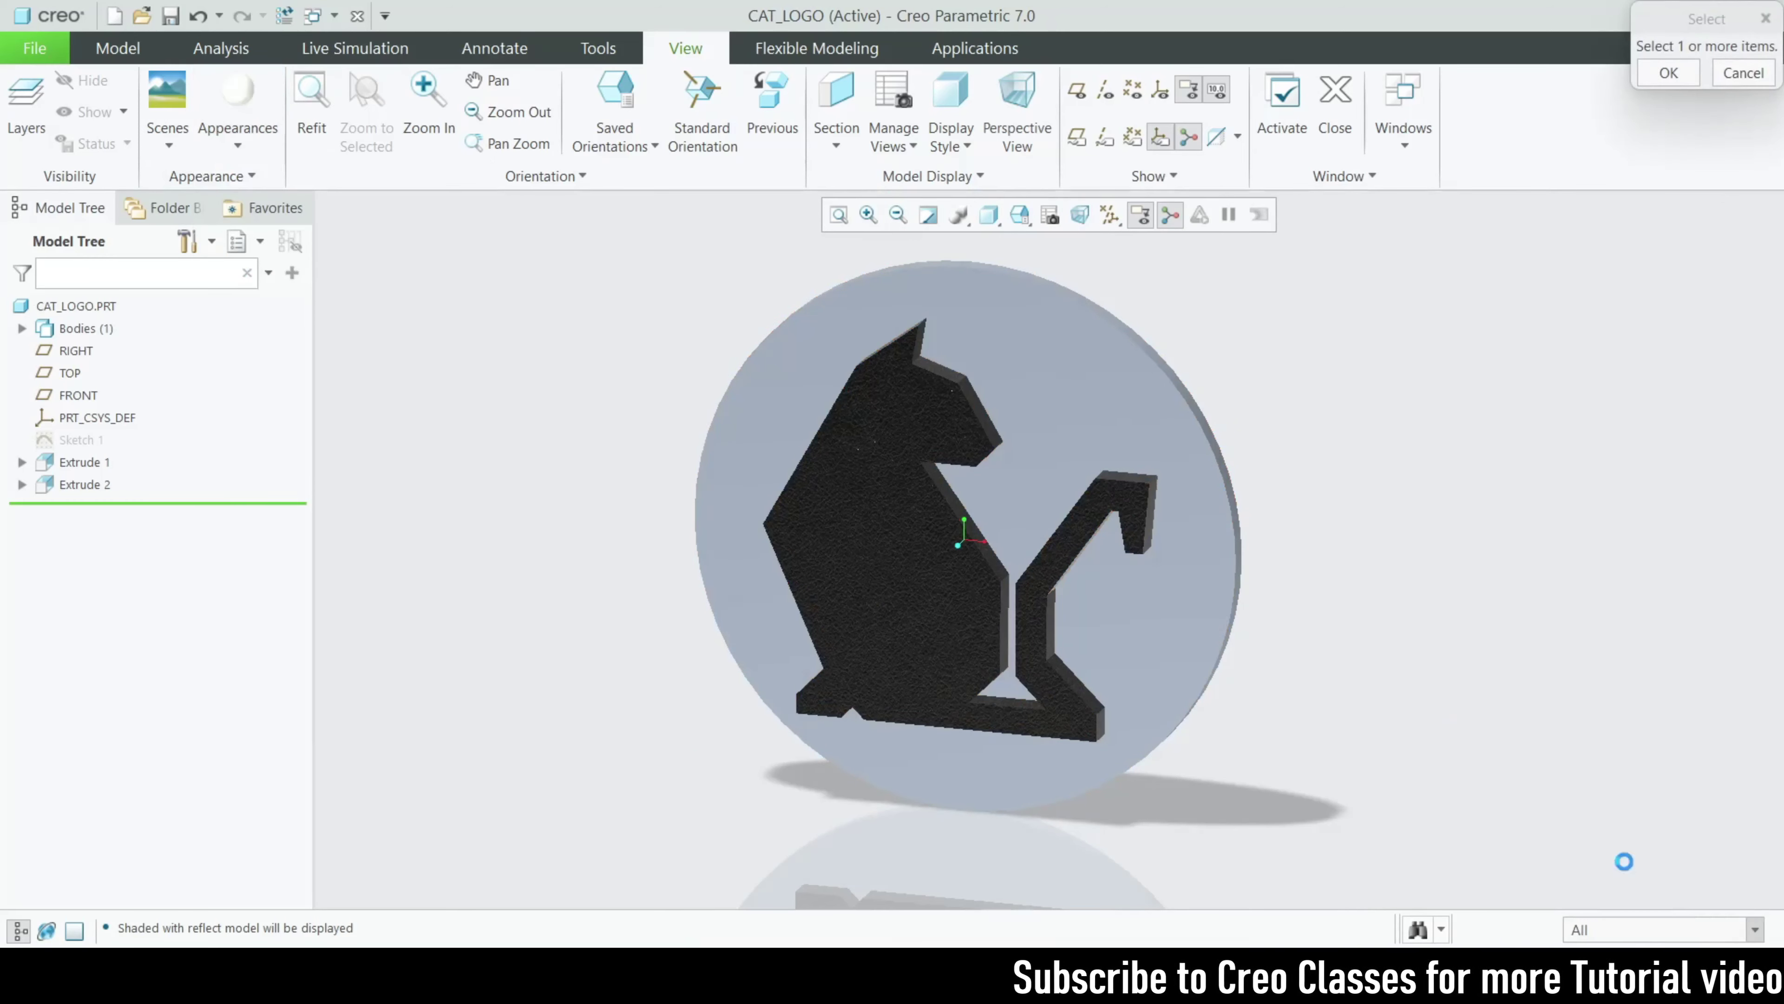
click(1250, 531)
middle_drag(1248, 536, 1021, 576)
ctrl+click(1024, 516)
ctrl+click(1020, 576)
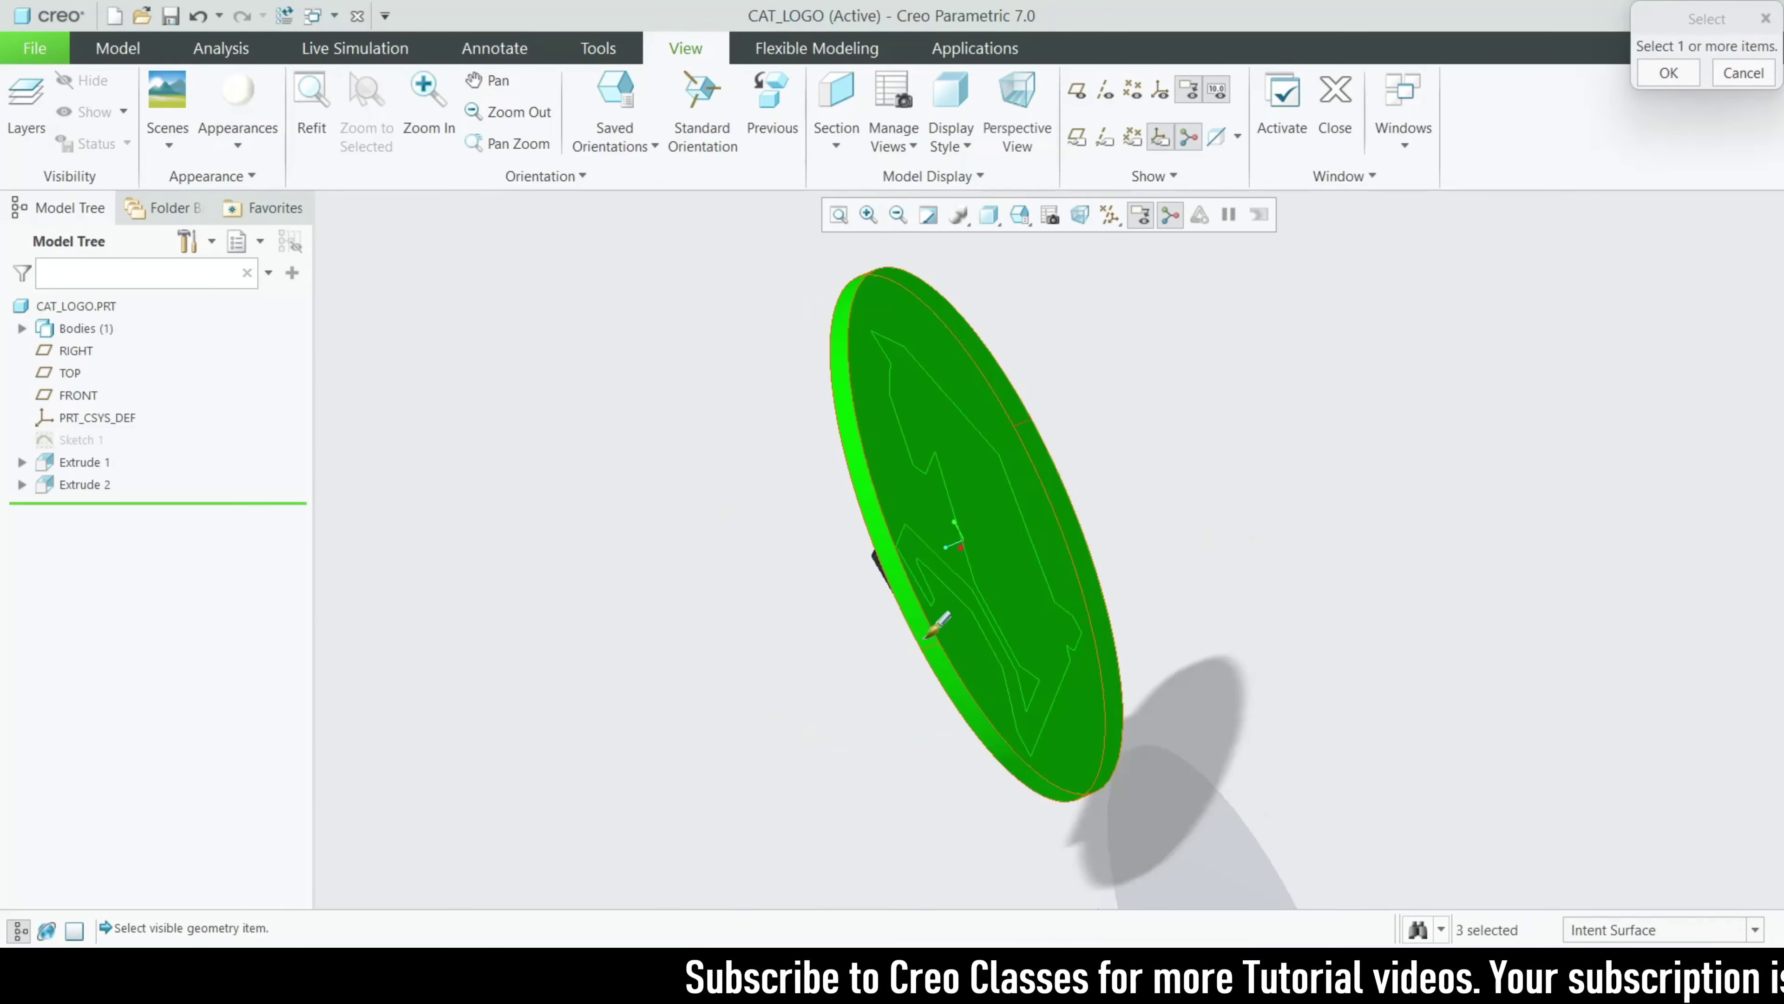
middle_drag(930, 626, 969, 627)
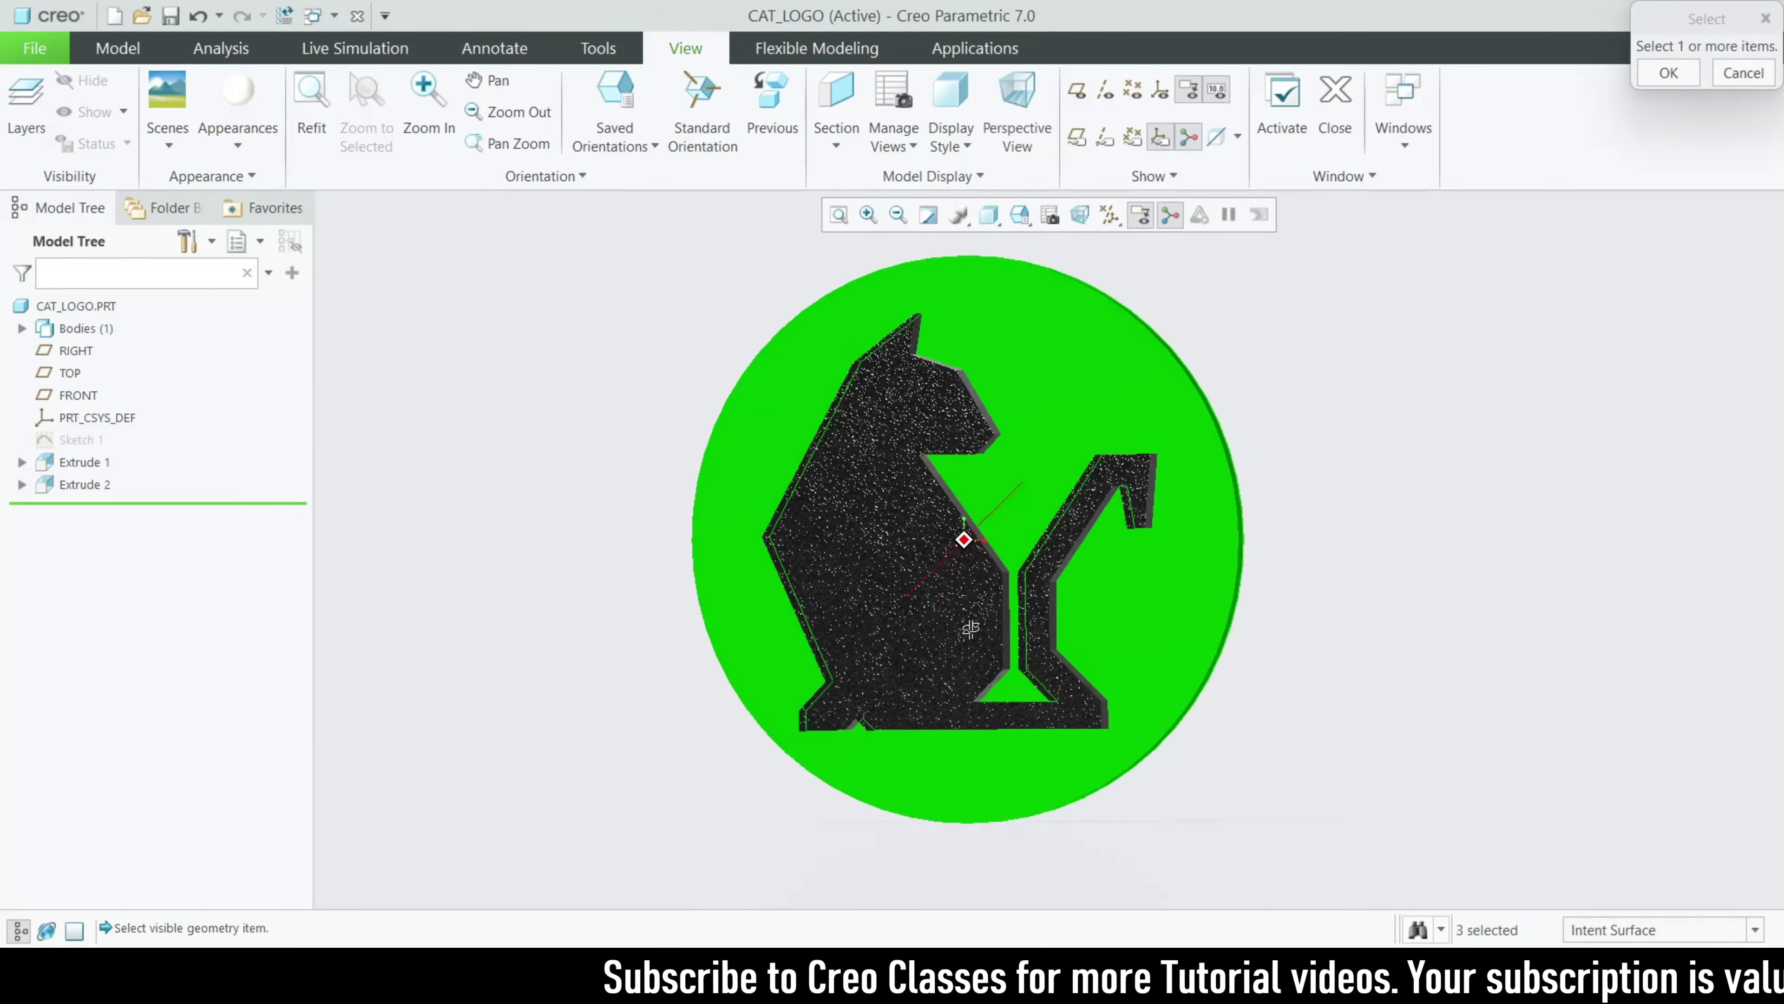
click(1669, 73)
scroll(1153, 880, down, 1)
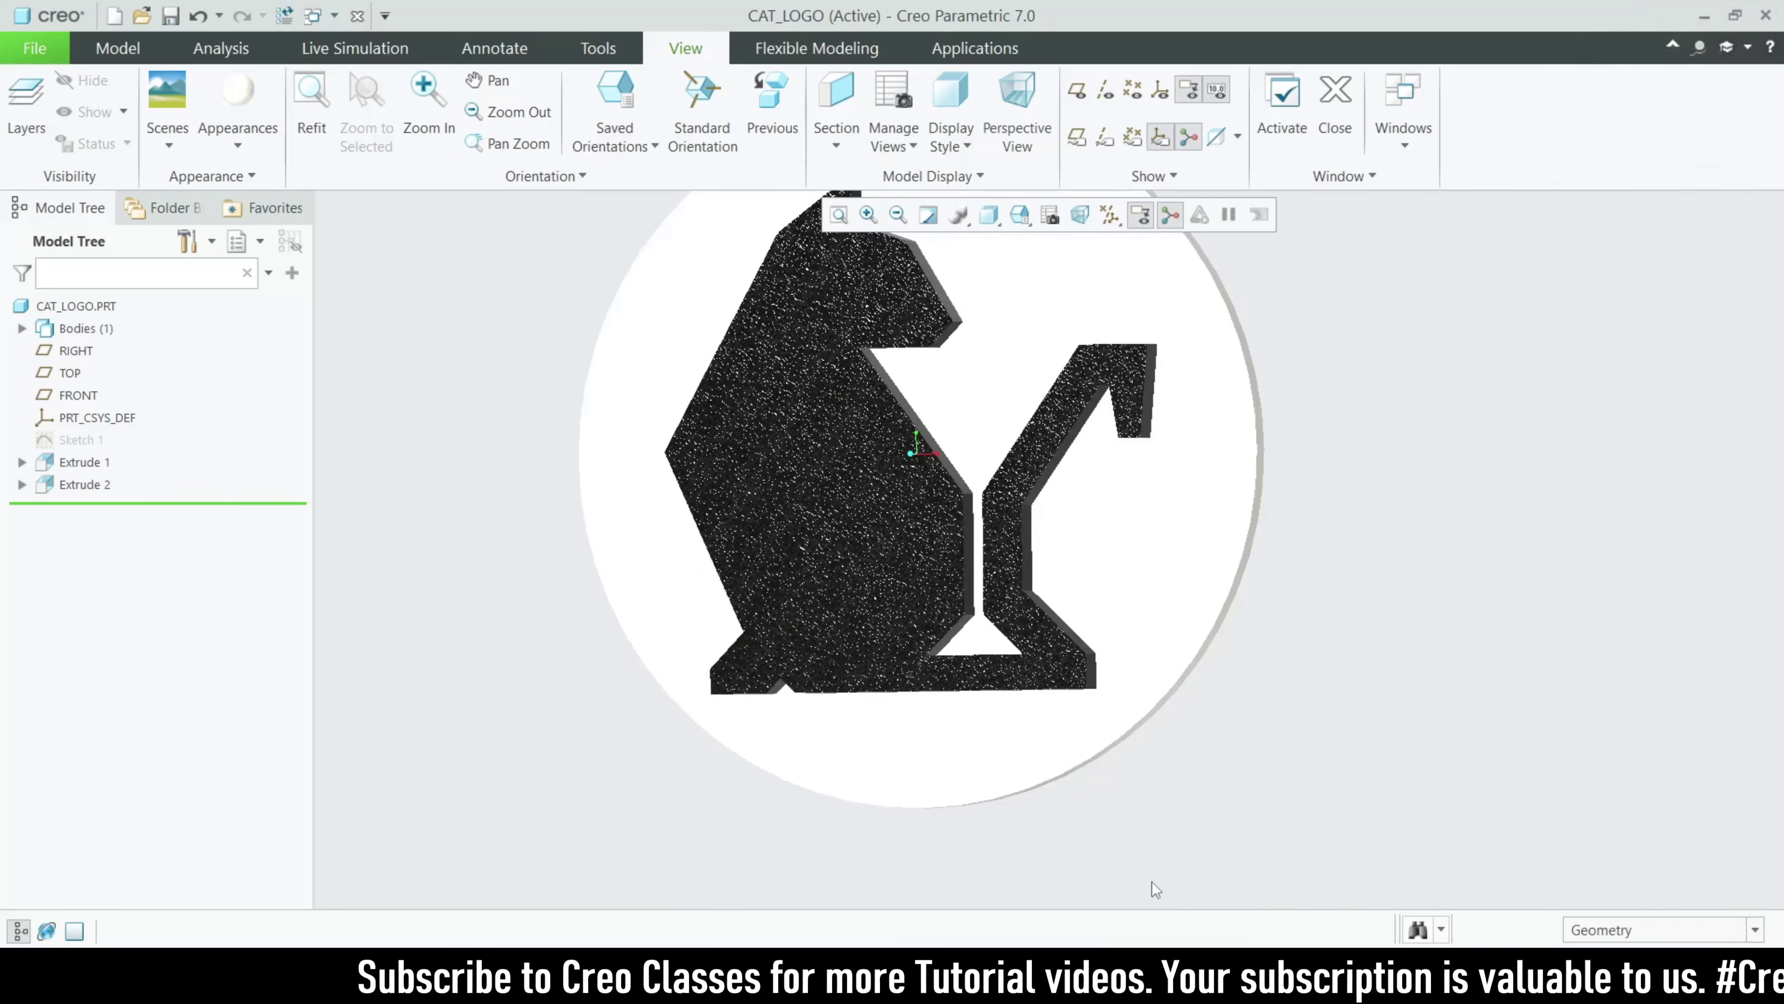
scroll(1153, 836, up, 1)
scroll(1205, 730, up, 1)
scroll(1212, 569, down, 1)
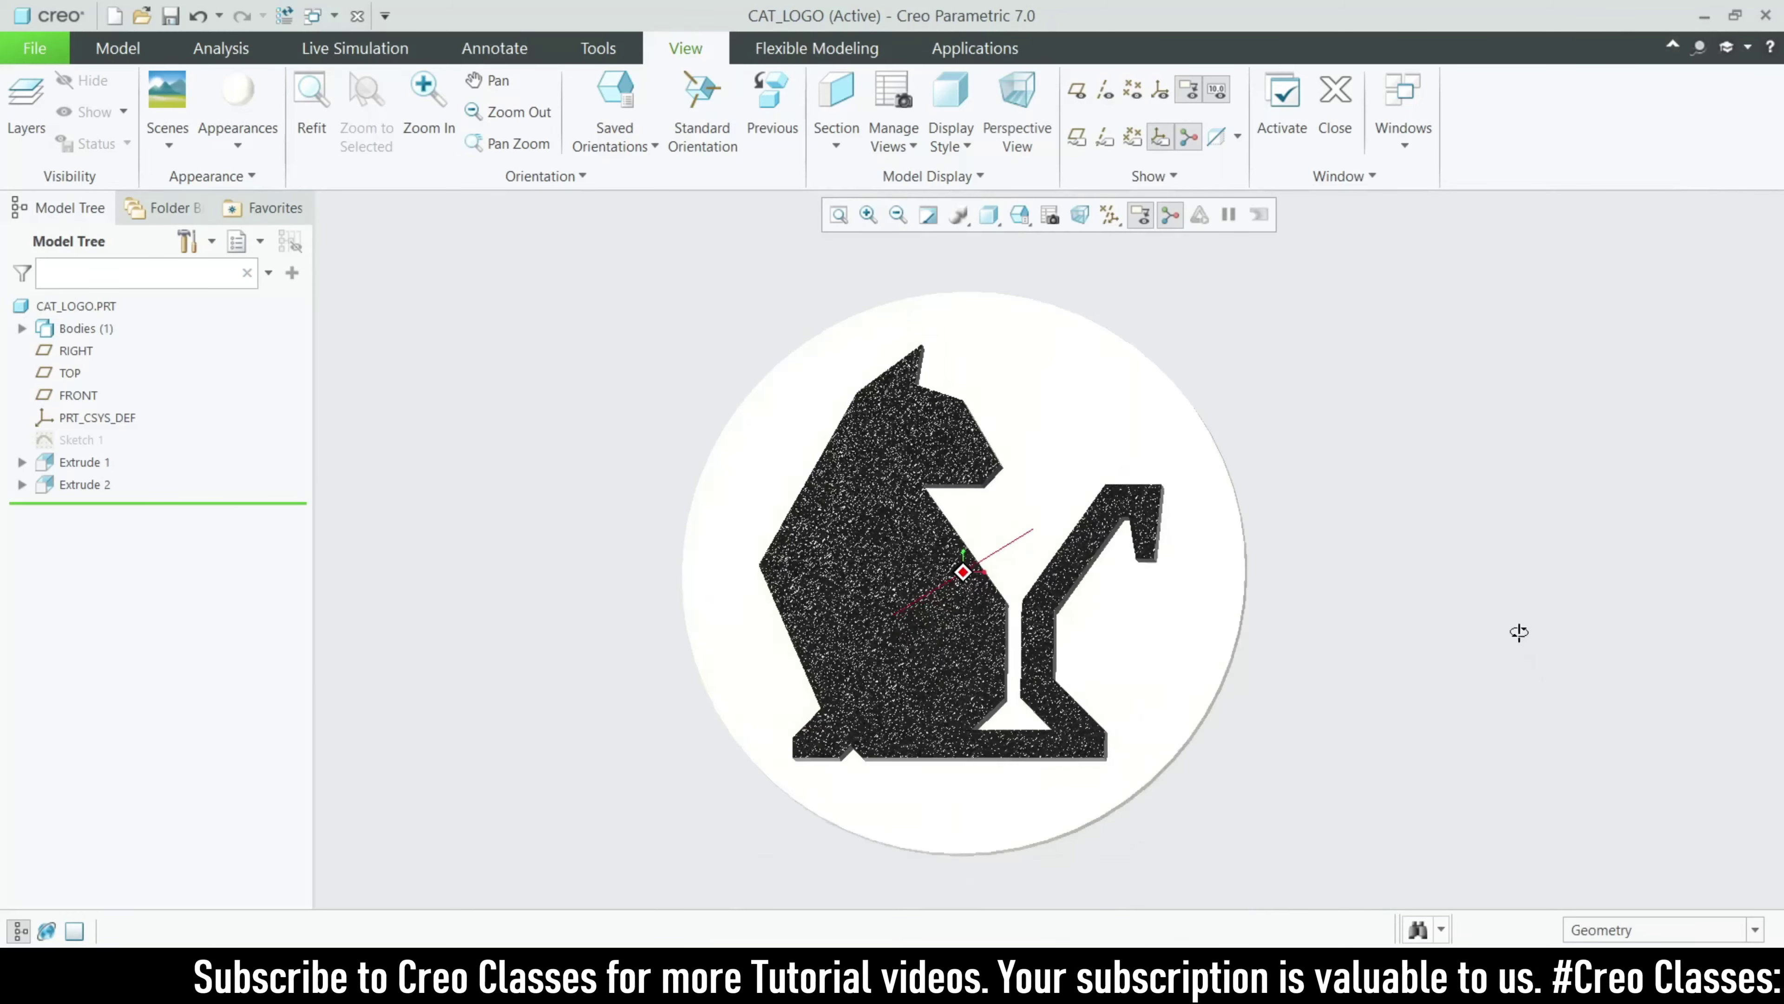
mouse_move(1518, 630)
middle_down()
mouse_move(1398, 612)
mouse_move(1470, 594)
mouse_move(1513, 613)
mouse_move(1522, 587)
mouse_move(1482, 610)
mouse_move(1546, 626)
mouse_move(1458, 646)
mouse_move(1518, 661)
mouse_move(1550, 619)
middle_up()
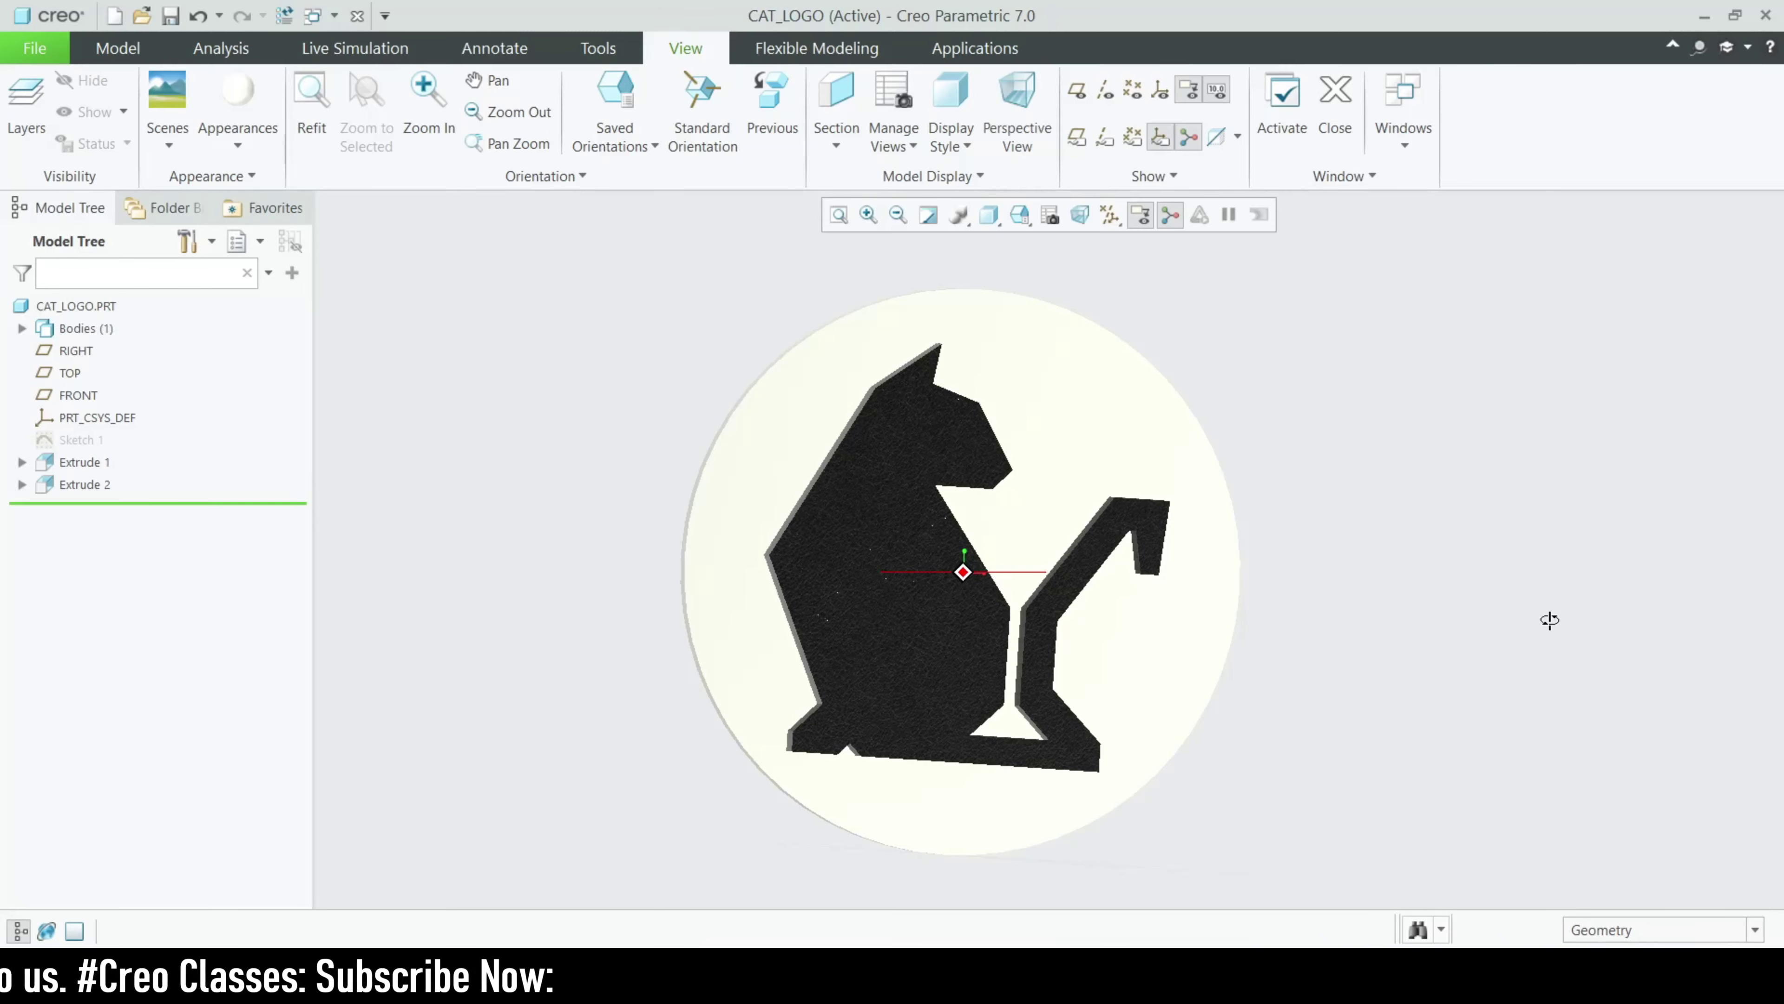
middle_drag(1550, 620, 1452, 611)
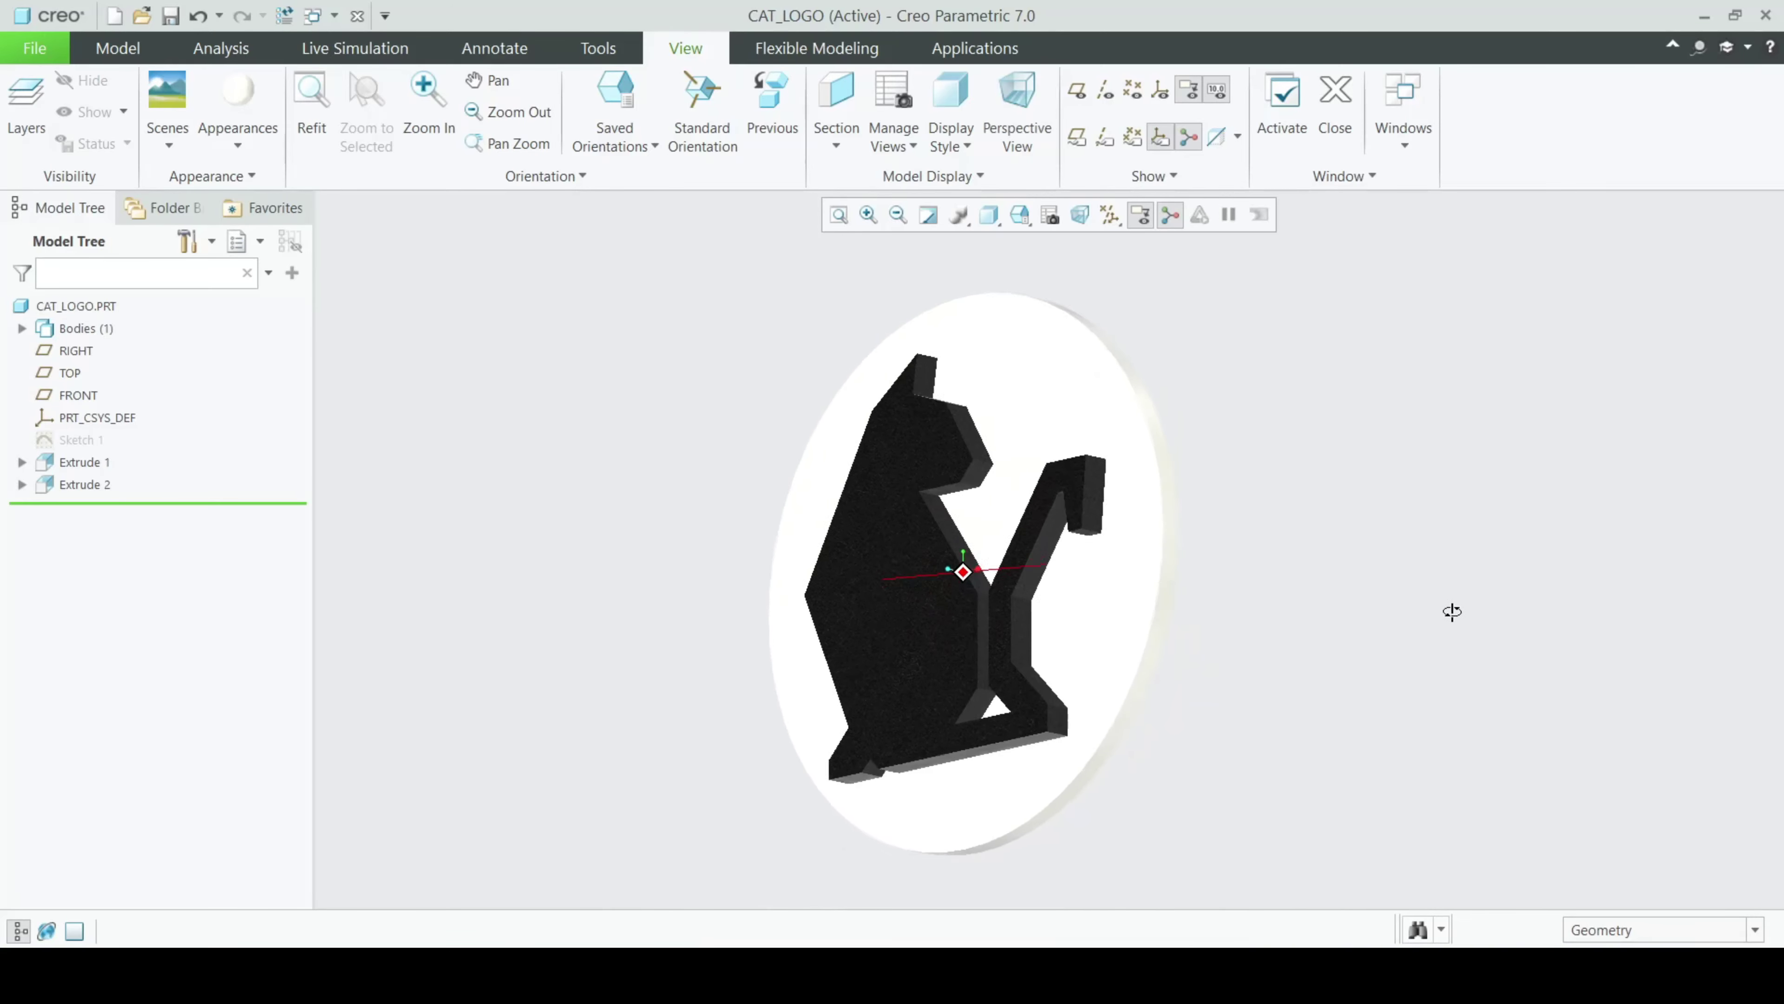